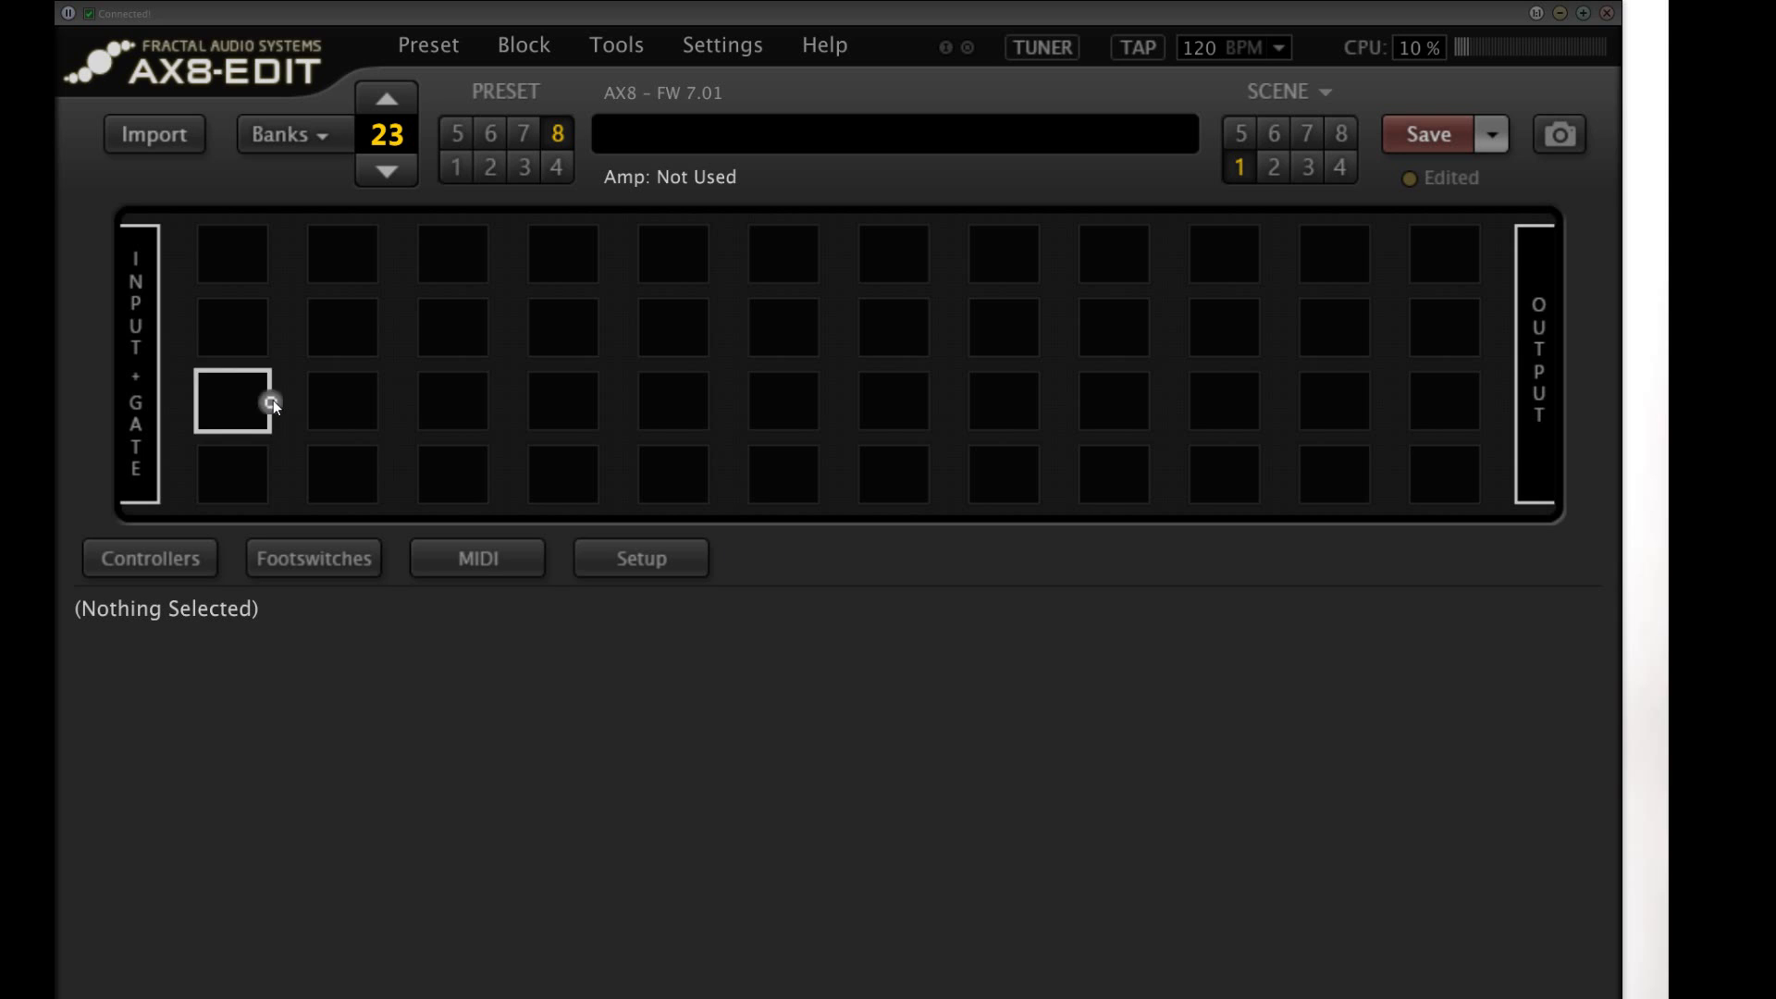
Step: Connect the second grid row from input to output with a continuous line of shunts
{"action": "left_click", "coordinate": [239, 329]}
{"action": "left_click_drag", "start_coordinate": [272, 329], "coordinate": [441, 374]}
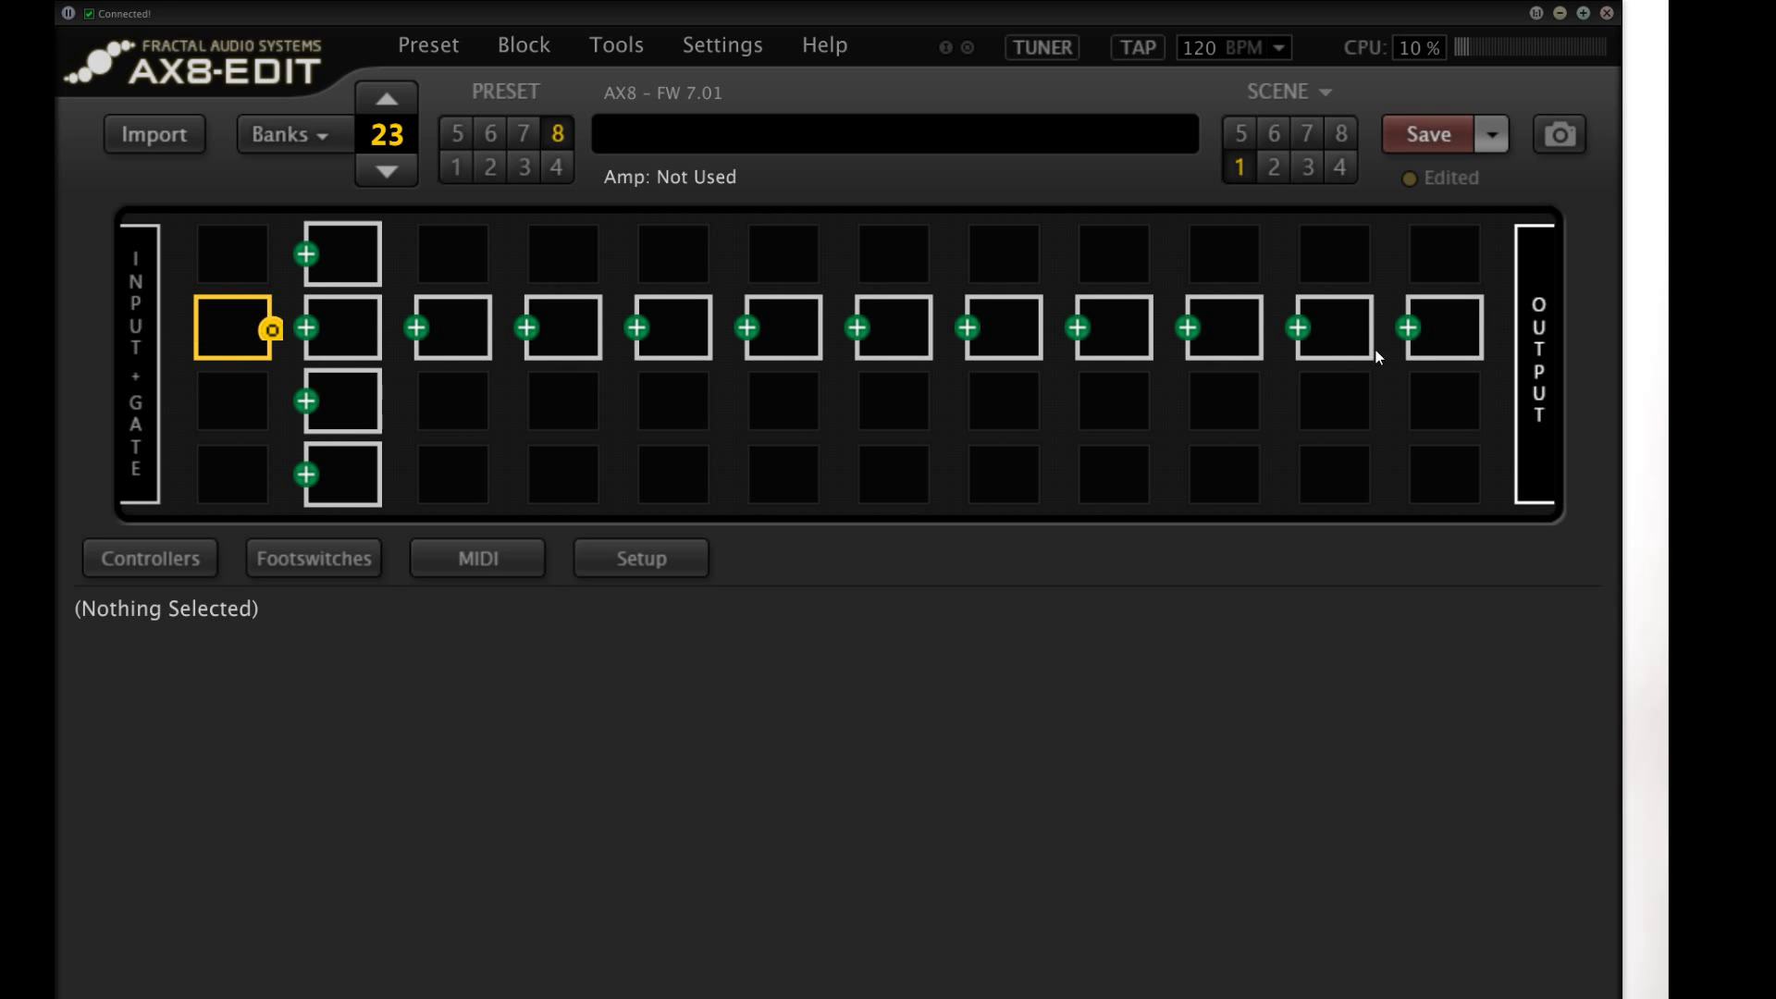
{"action": "left_click_drag", "start_coordinate": [1423, 337], "coordinate": [1416, 336]}
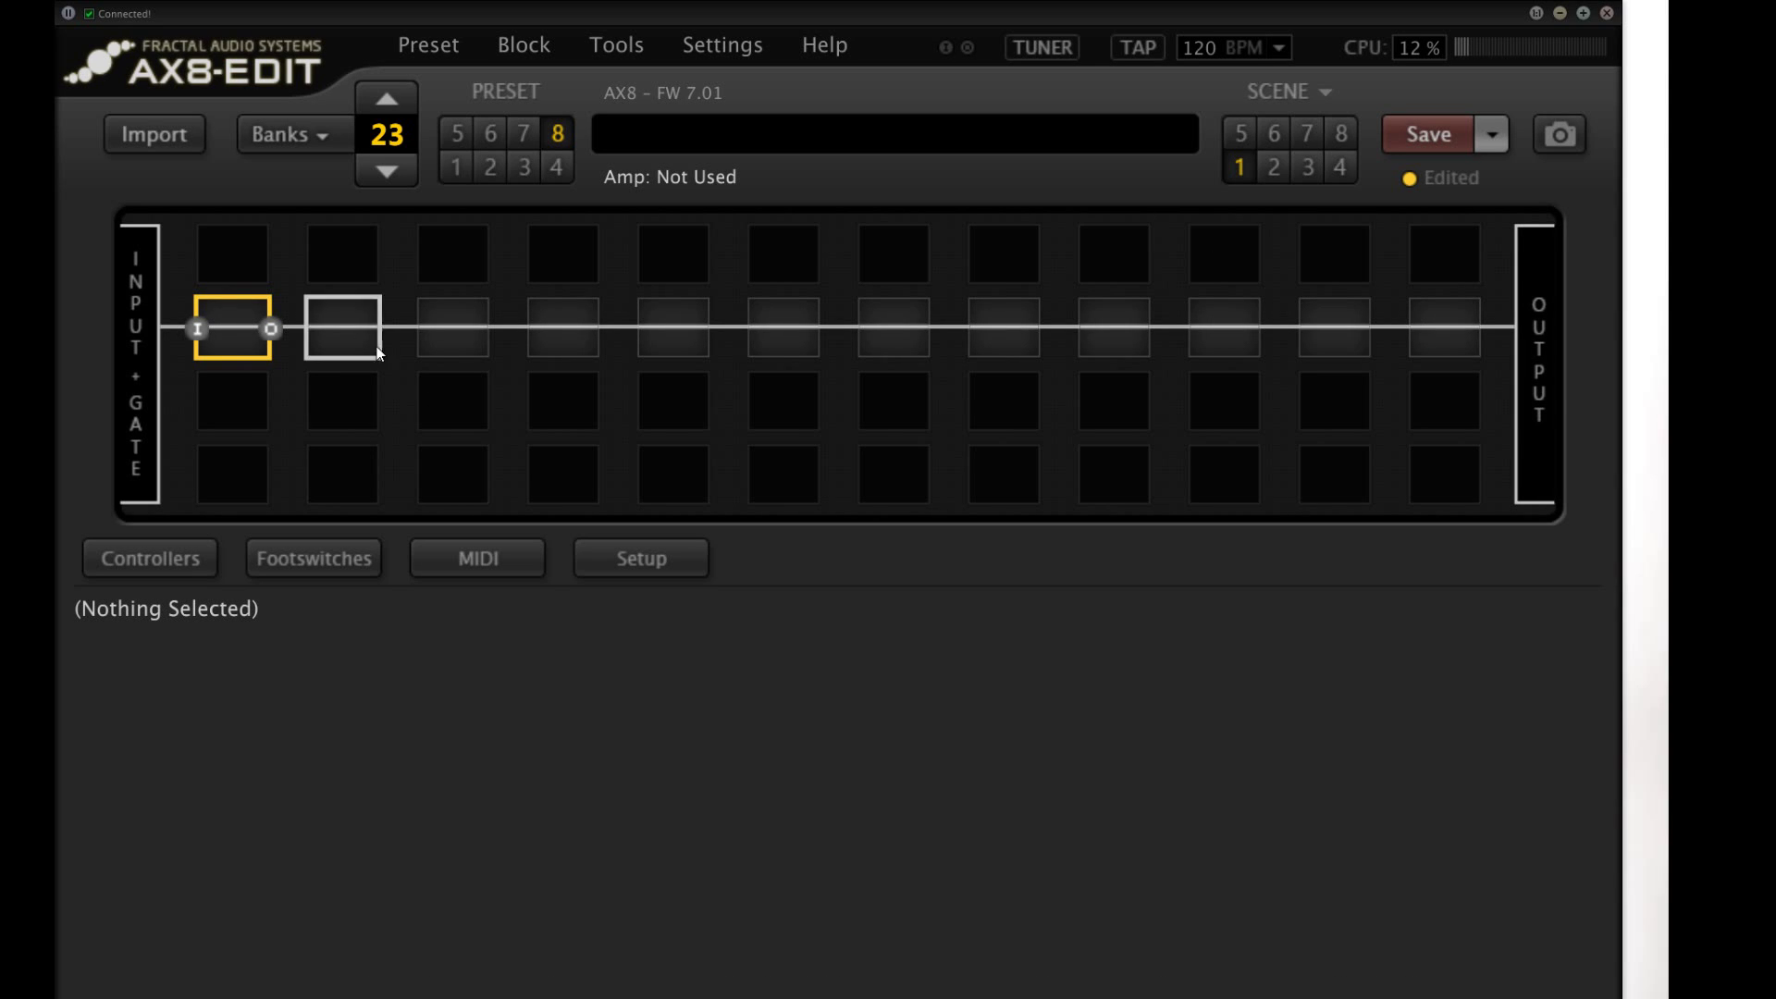
Step: Add a Wahwah block in the first slot of the connected row and assign Extern 1 as its Control modifier source
{"action": "right_click", "coordinate": [237, 337]}
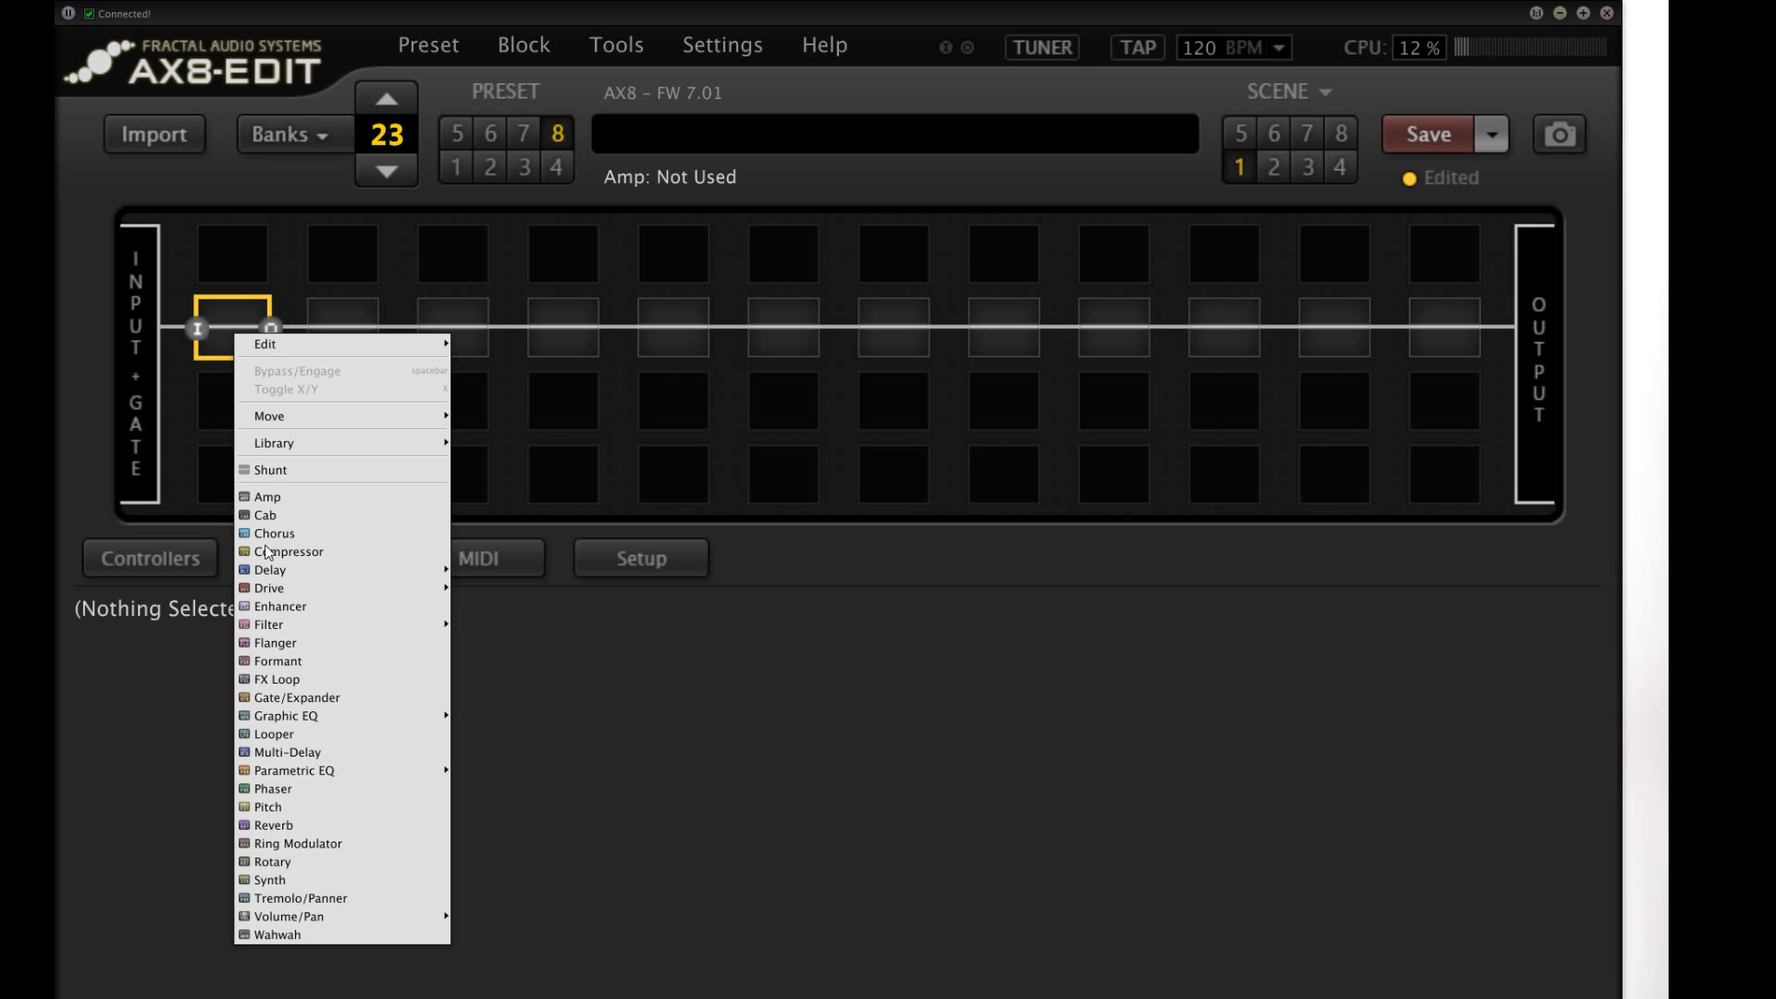
{"action": "left_click", "coordinate": [337, 934]}
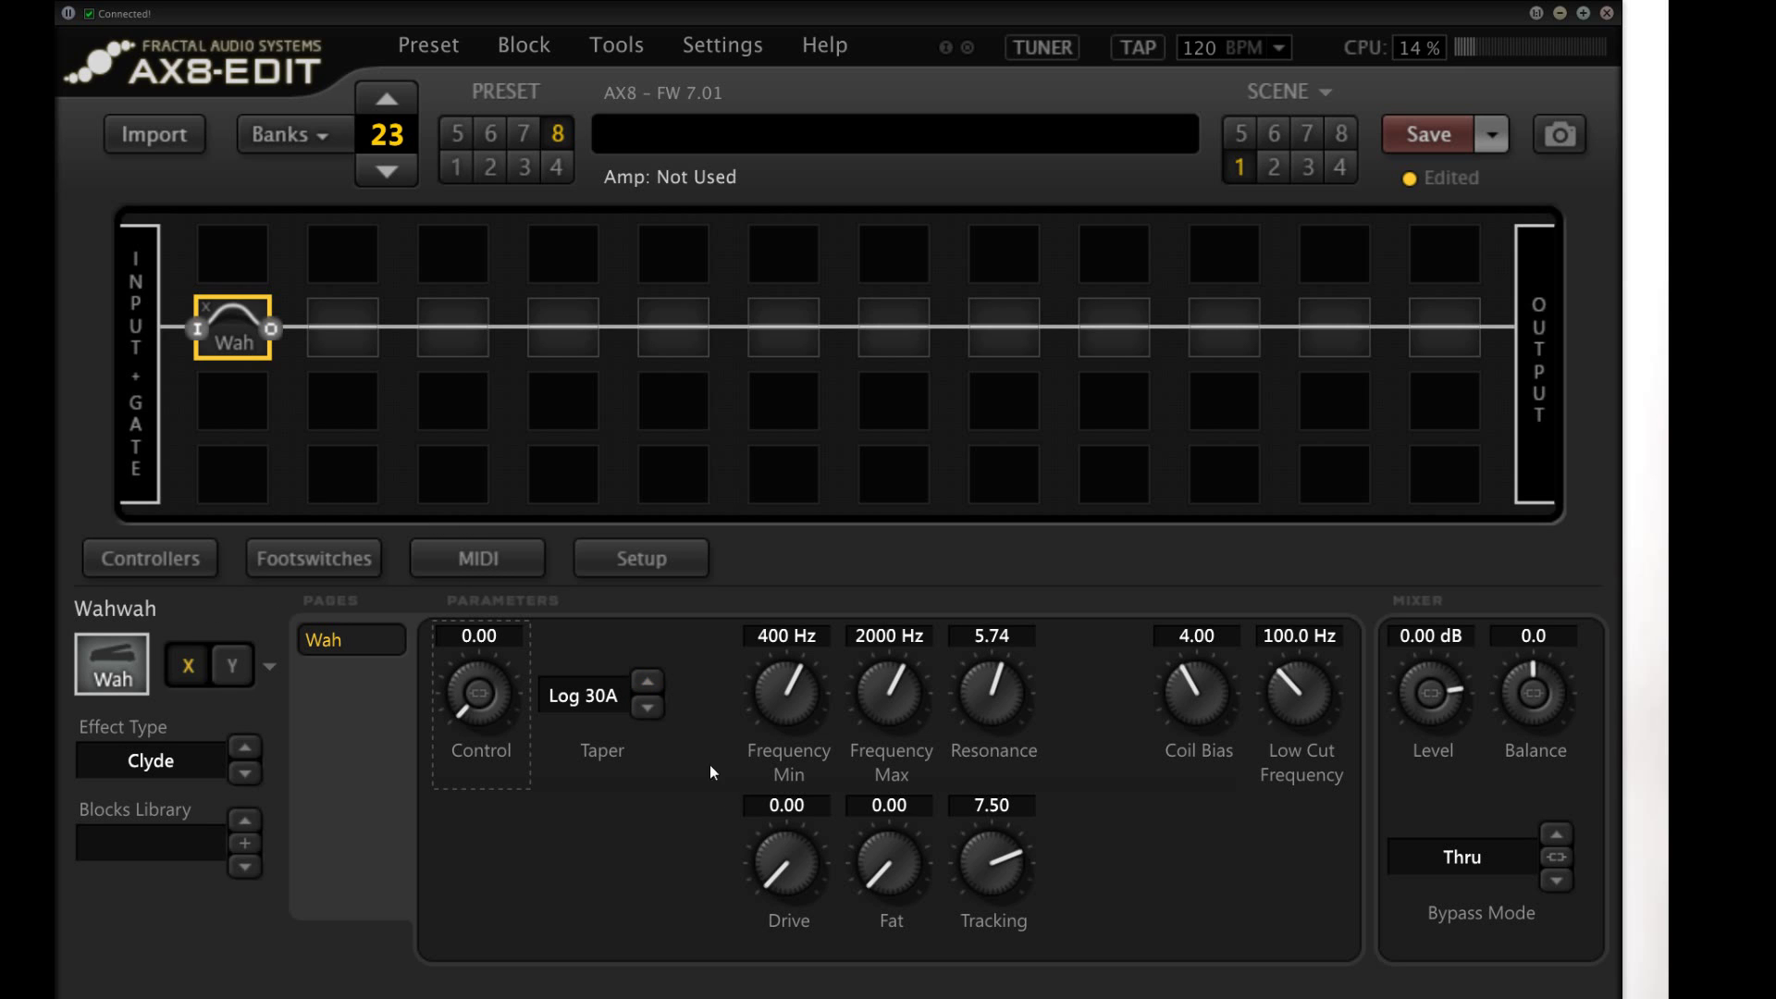
{"action": "double_click", "coordinate": [481, 698]}
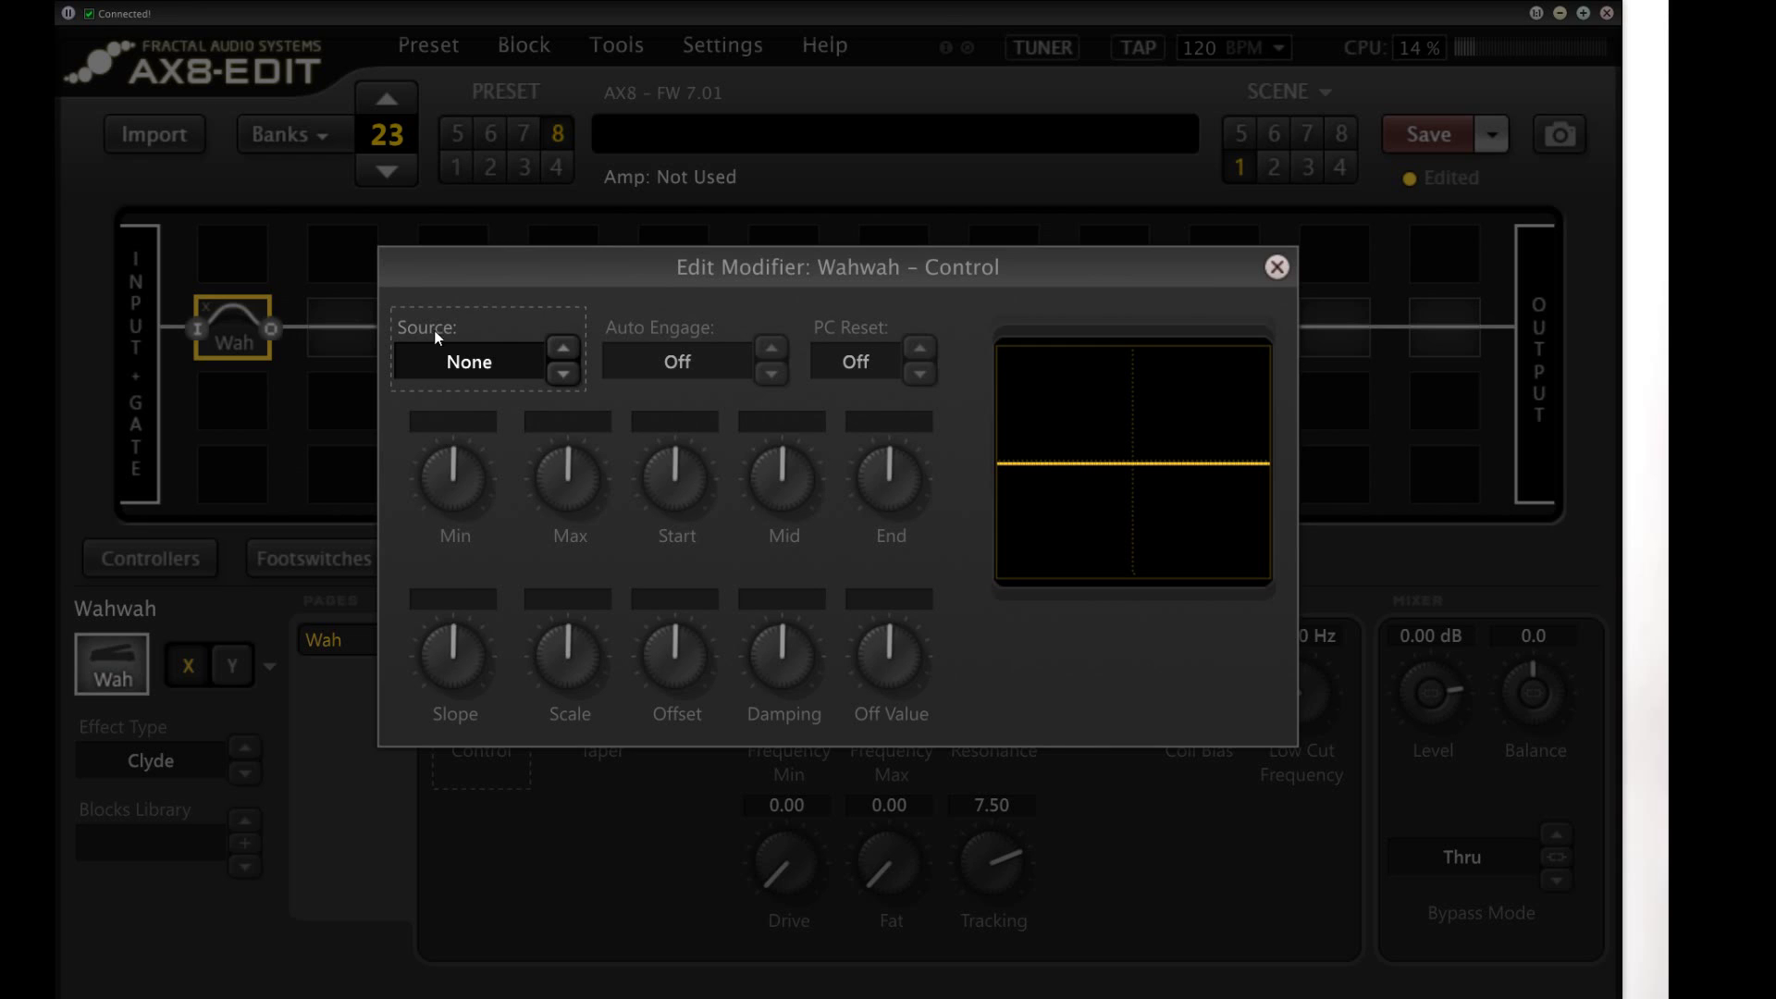
{"action": "left_click", "coordinate": [467, 363]}
{"action": "left_click", "coordinate": [457, 574]}
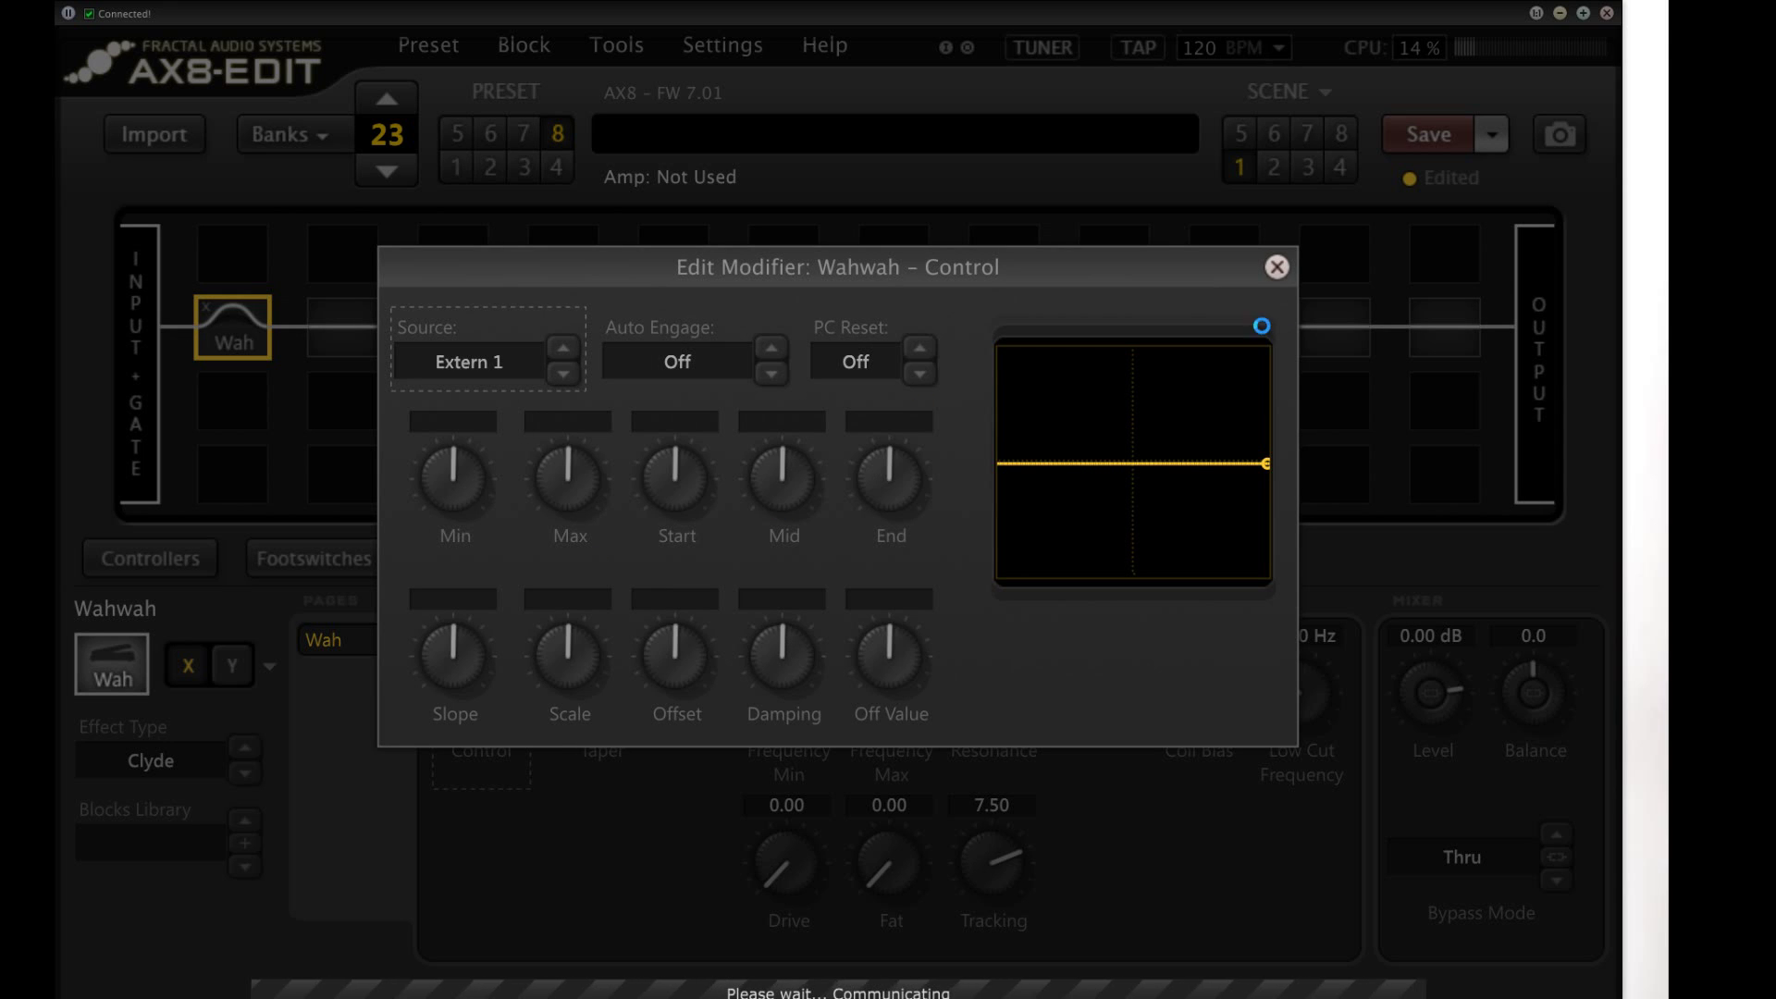
{"action": "left_click", "coordinate": [1277, 267]}
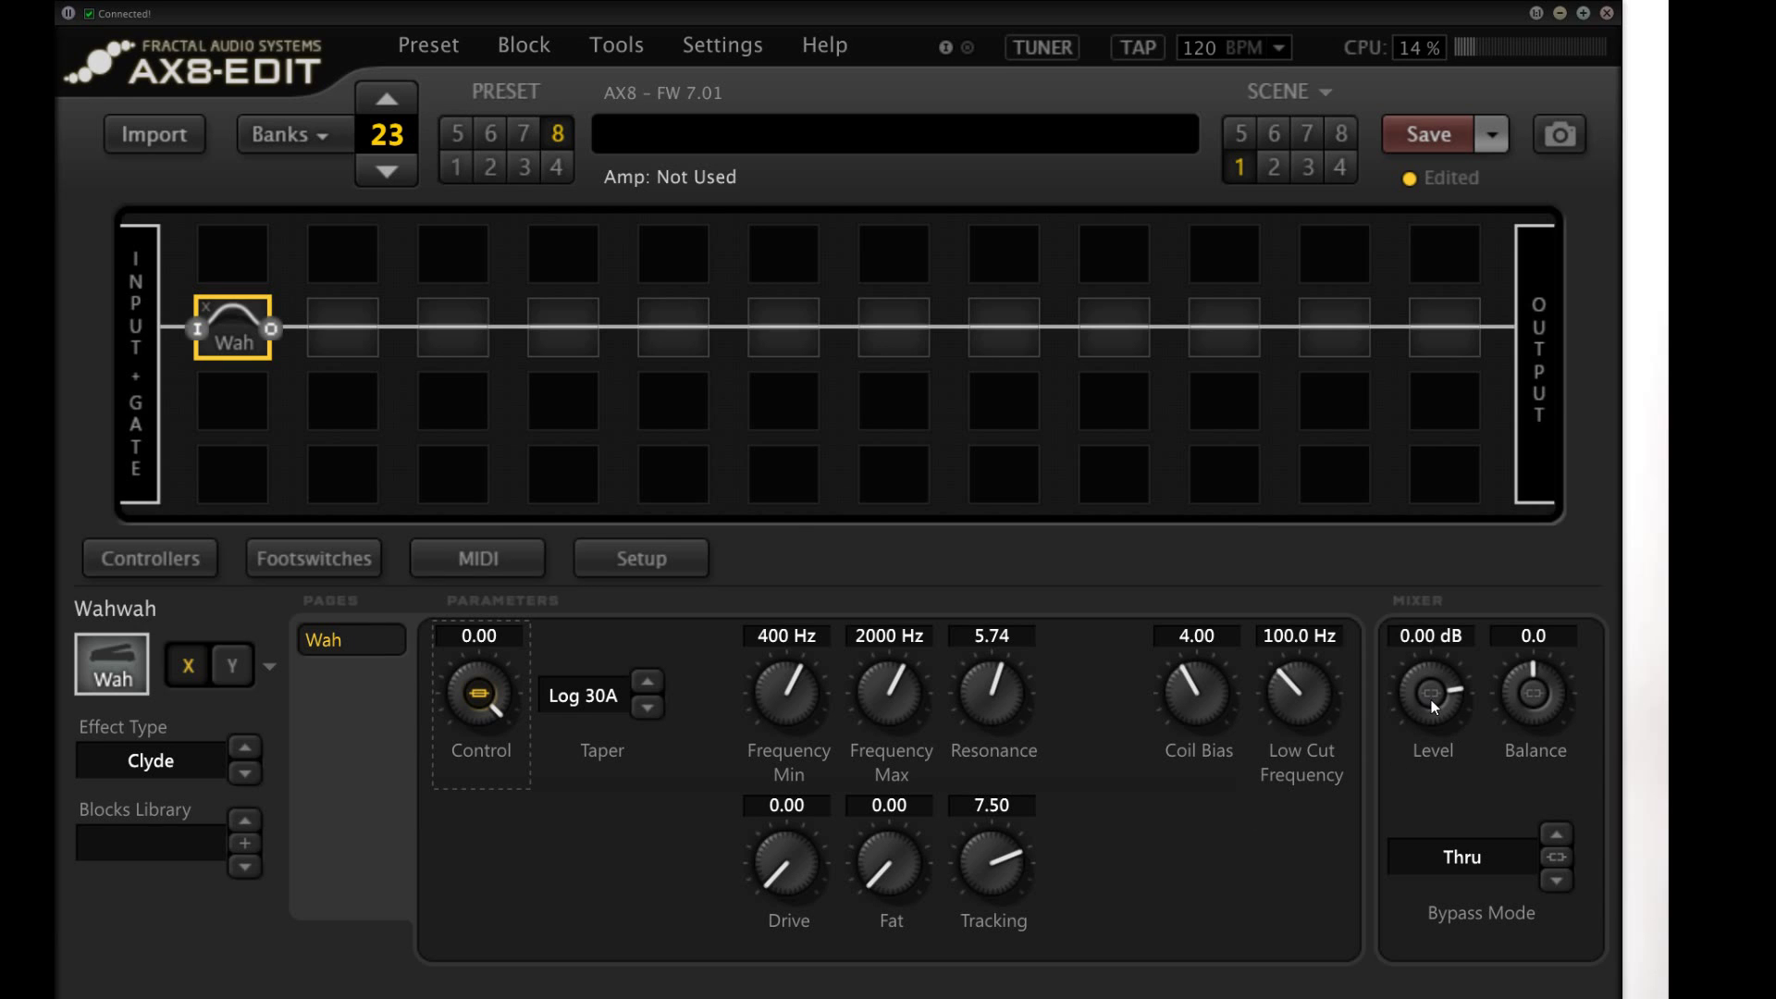
Step: Assign Extern 2 as the modifier source for the Wahwah block's Level
{"action": "double_click", "coordinate": [1433, 701]}
{"action": "left_click", "coordinate": [499, 368]}
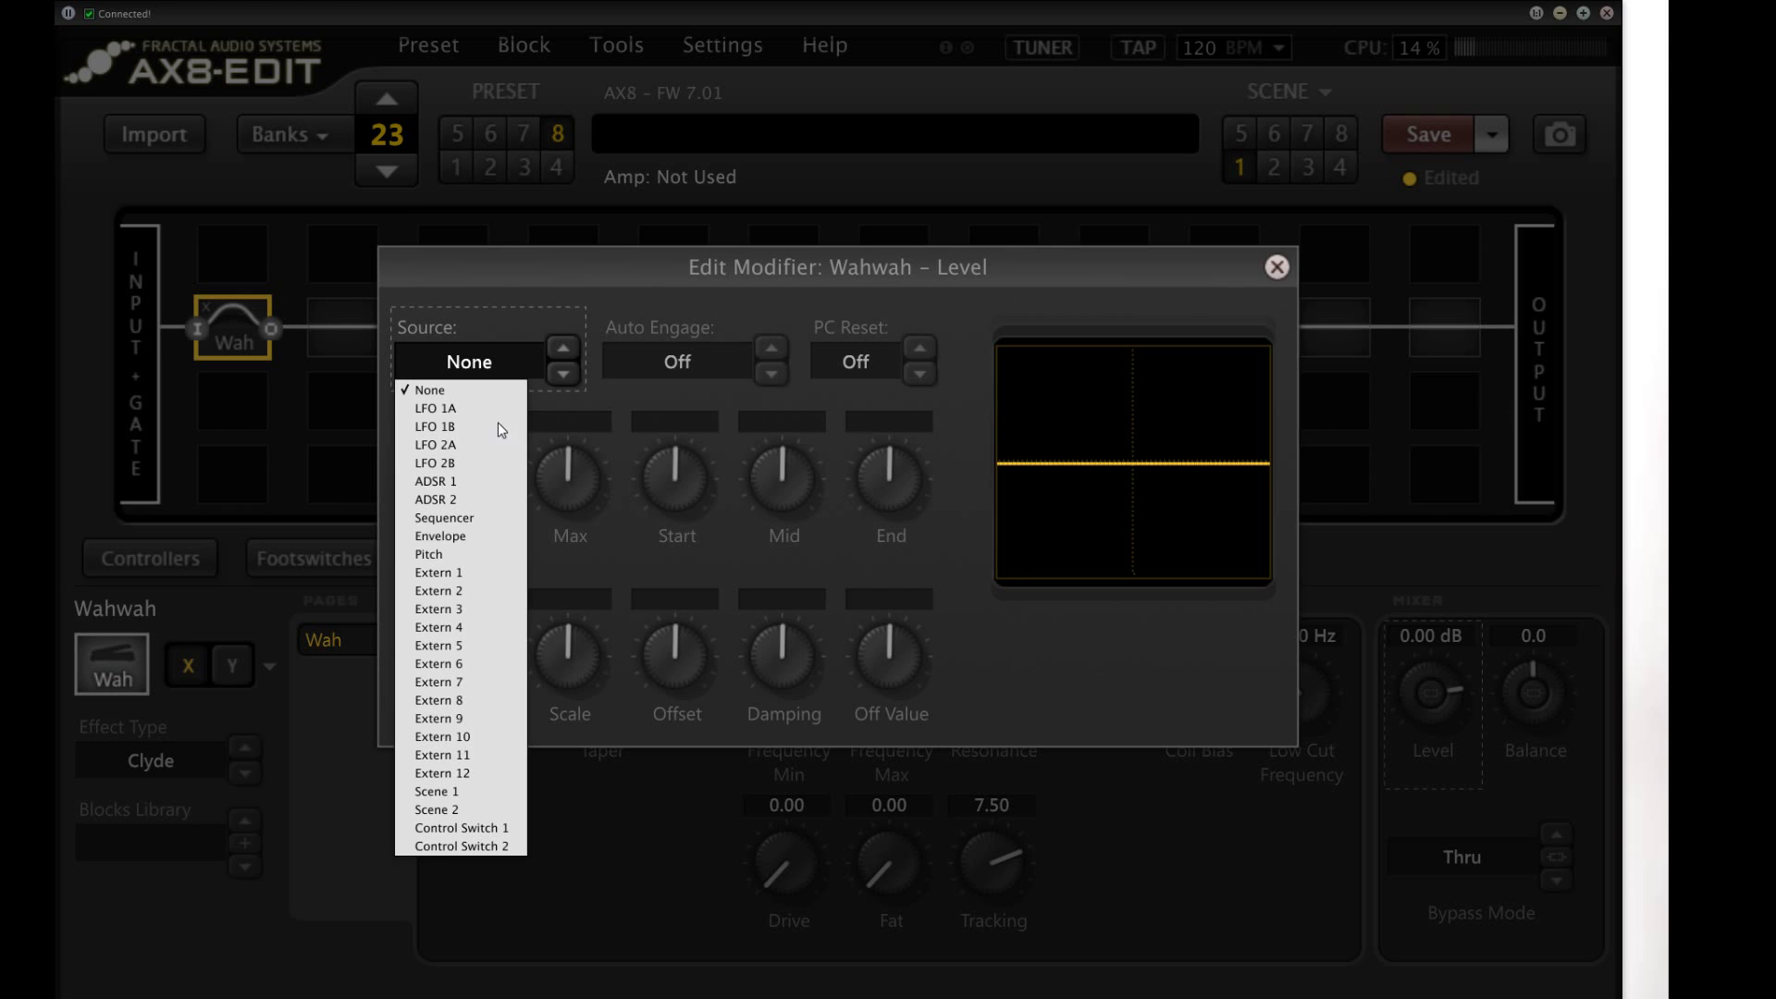
{"action": "left_click", "coordinate": [500, 592]}
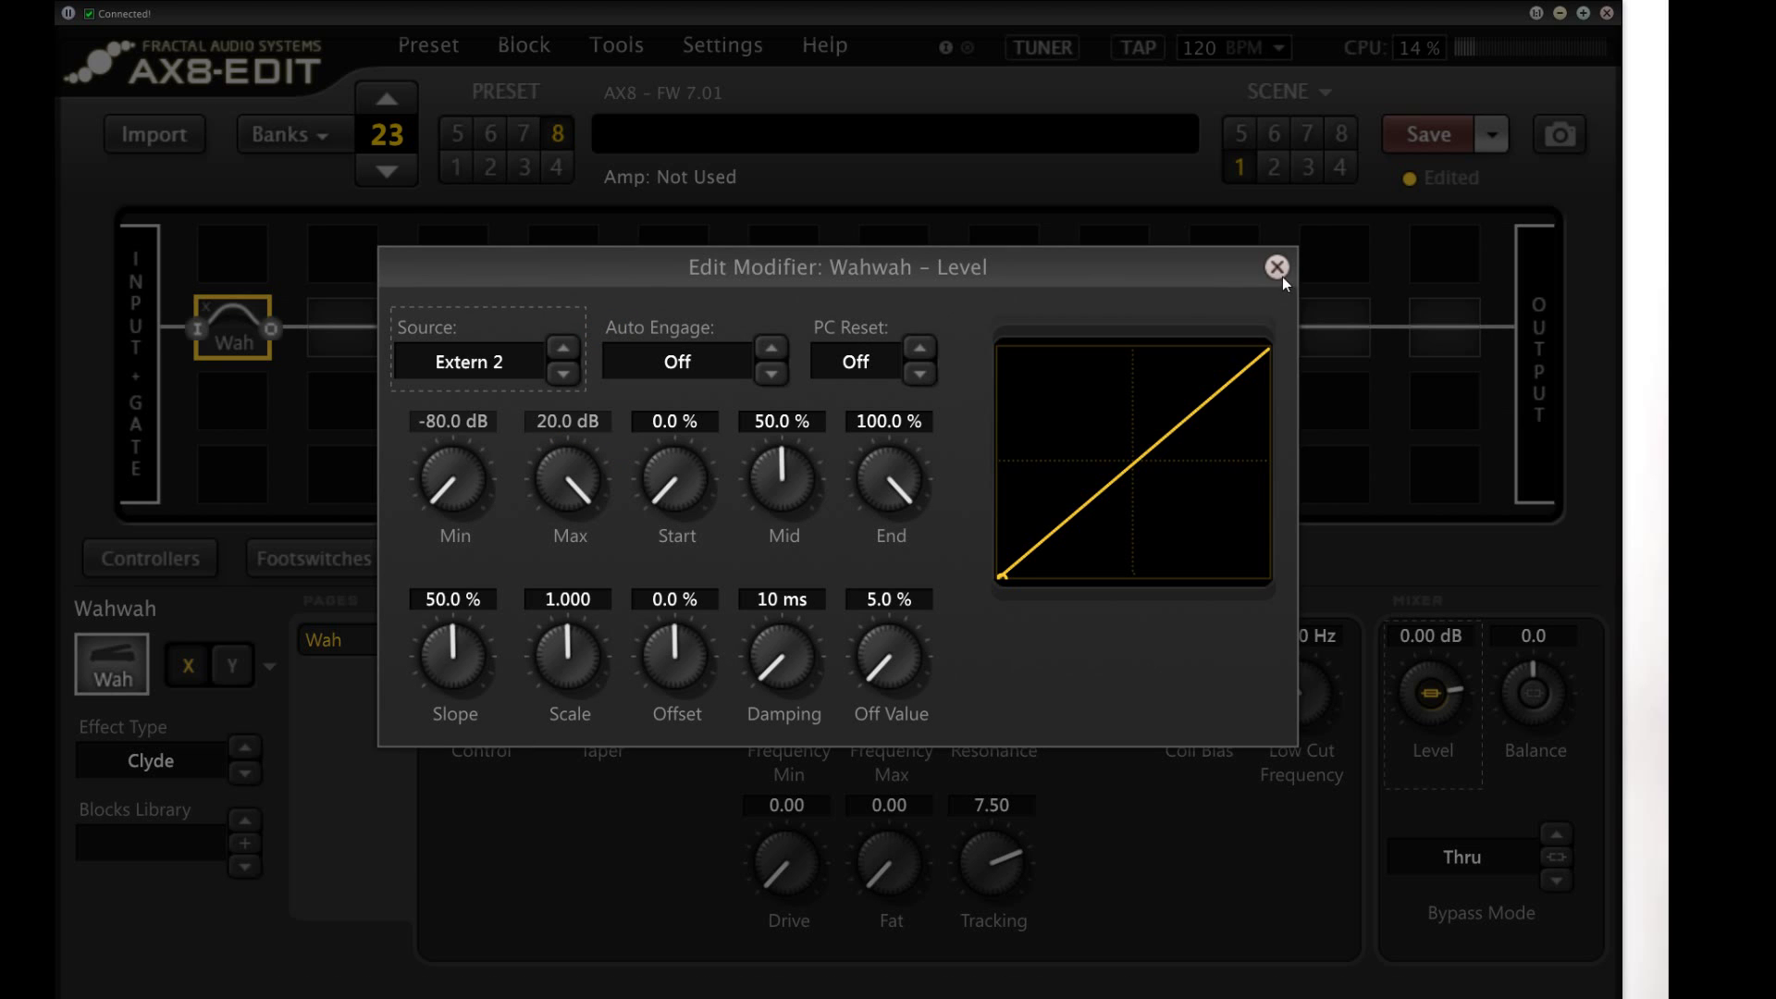
{"action": "left_click", "coordinate": [1277, 268]}
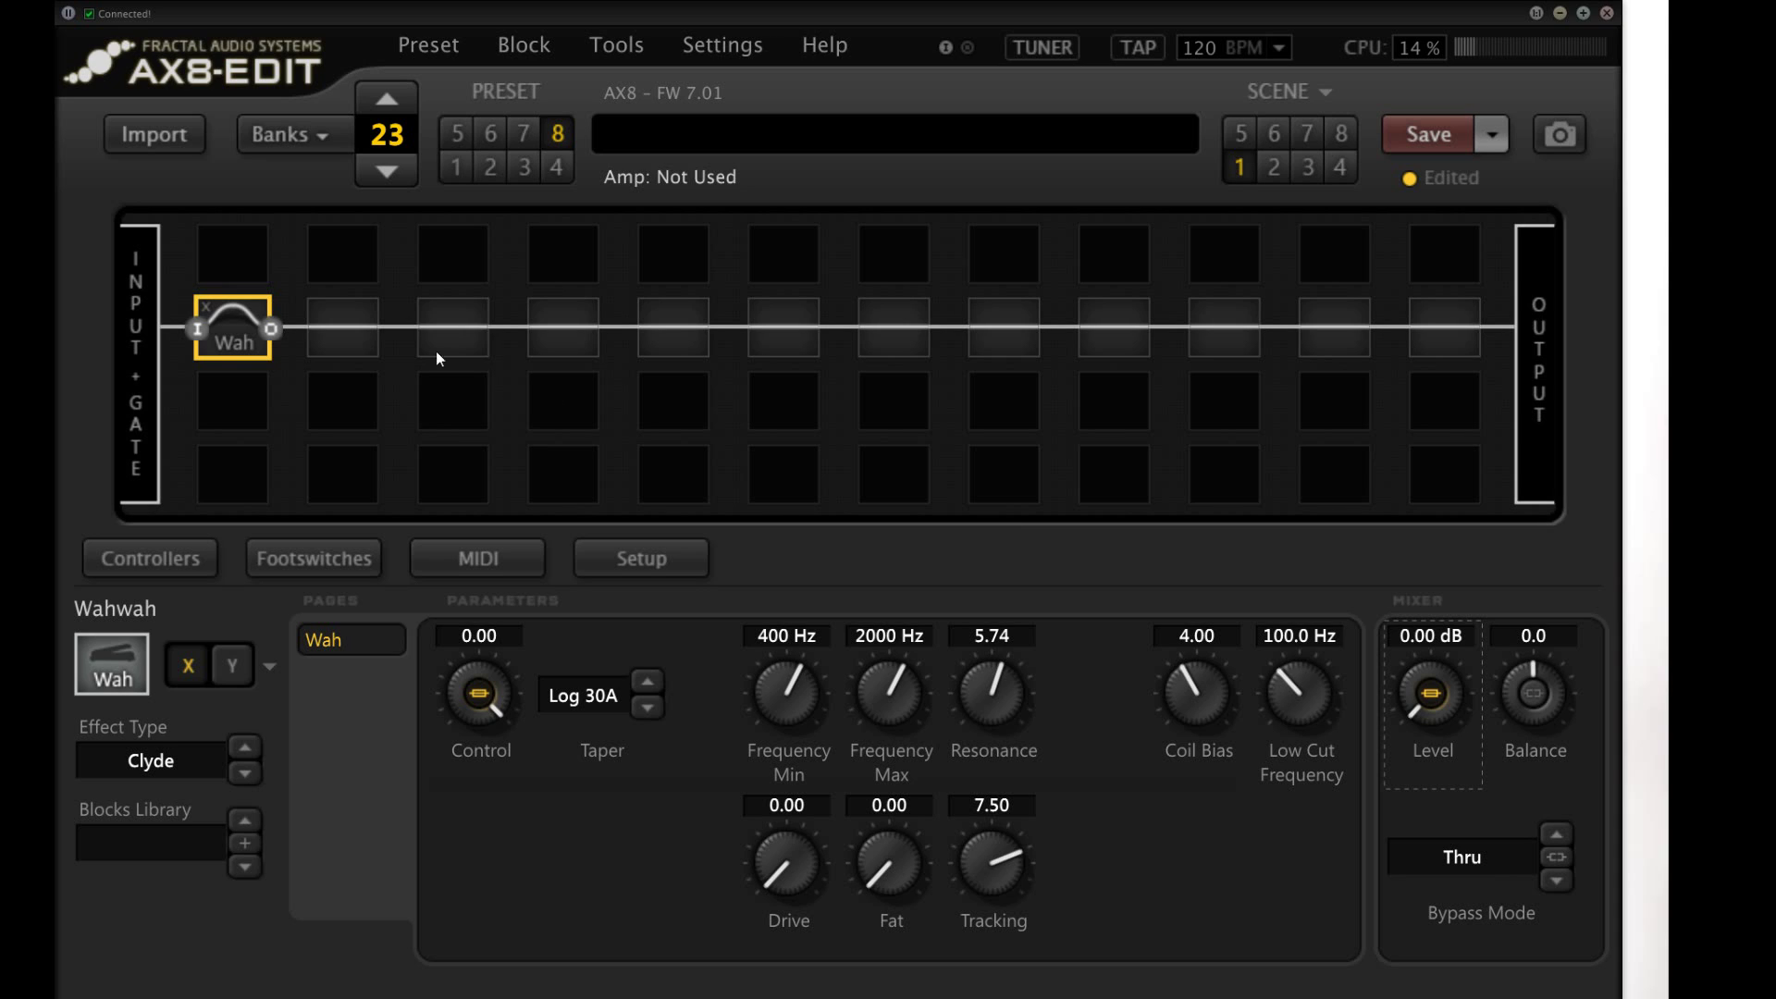
Step: Add a Compressor block in the slot after the wah and set its effect type to Optical 1
{"action": "right_click", "coordinate": [357, 328]}
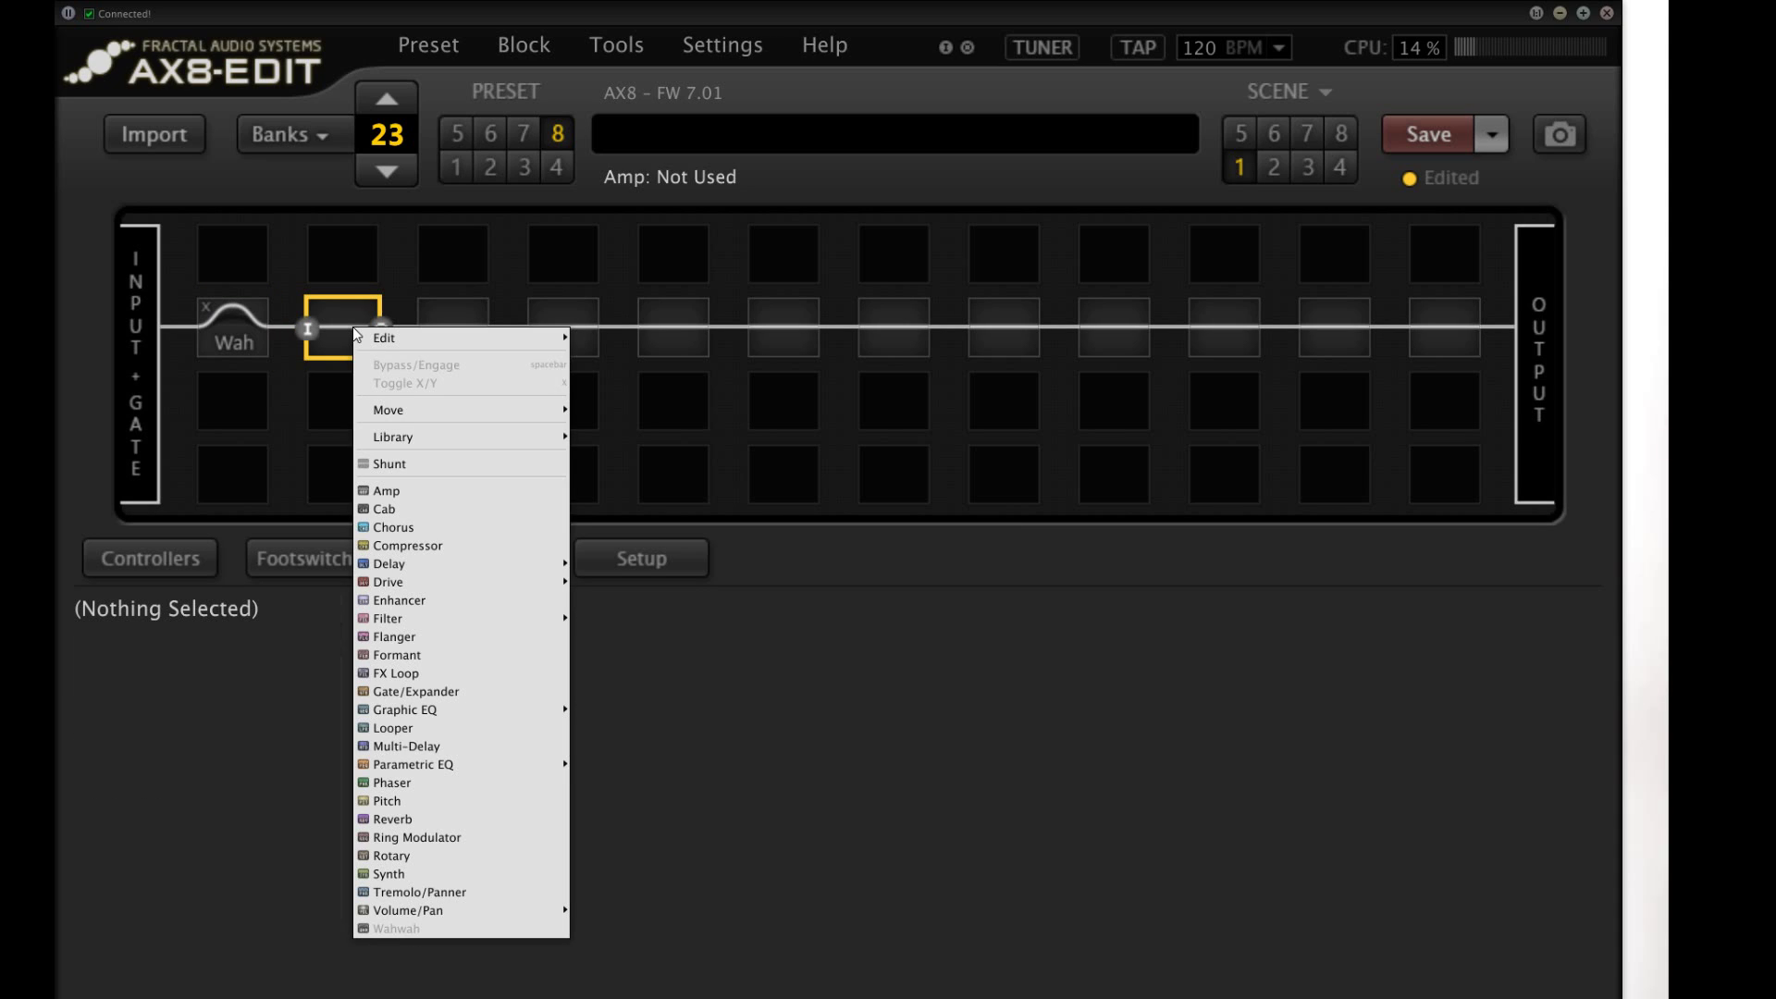
{"action": "left_click", "coordinate": [425, 545]}
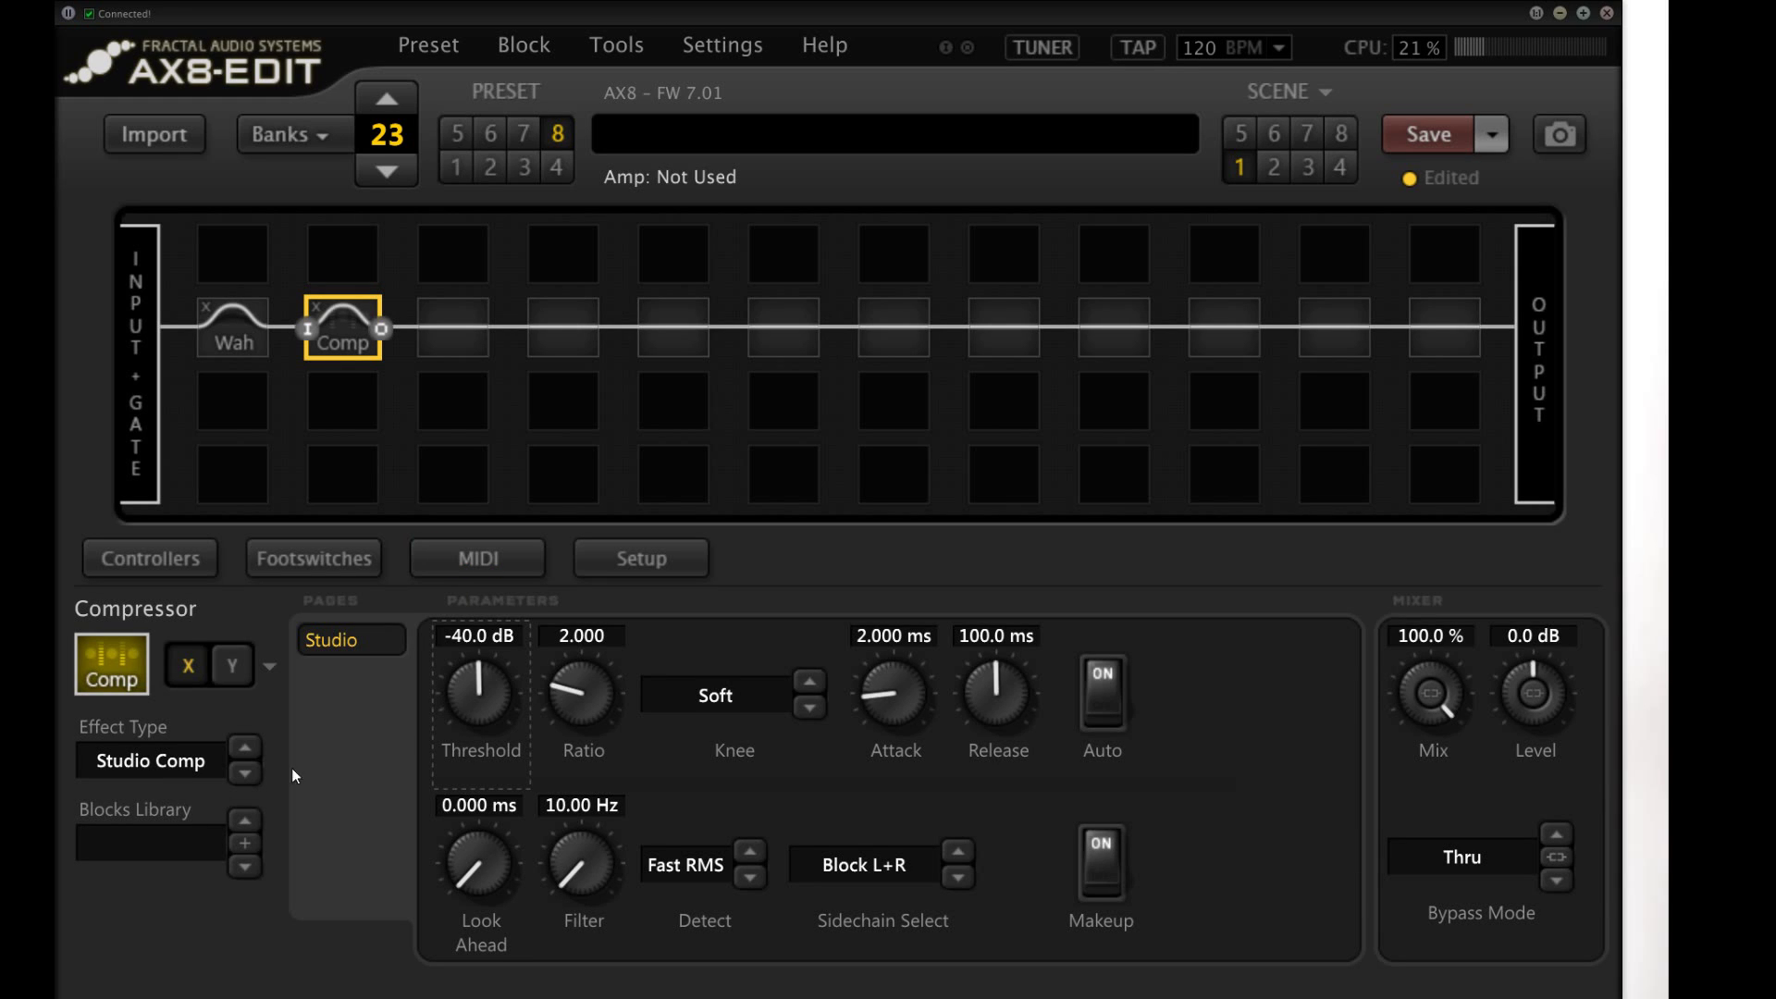
{"action": "left_click", "coordinate": [191, 771]}
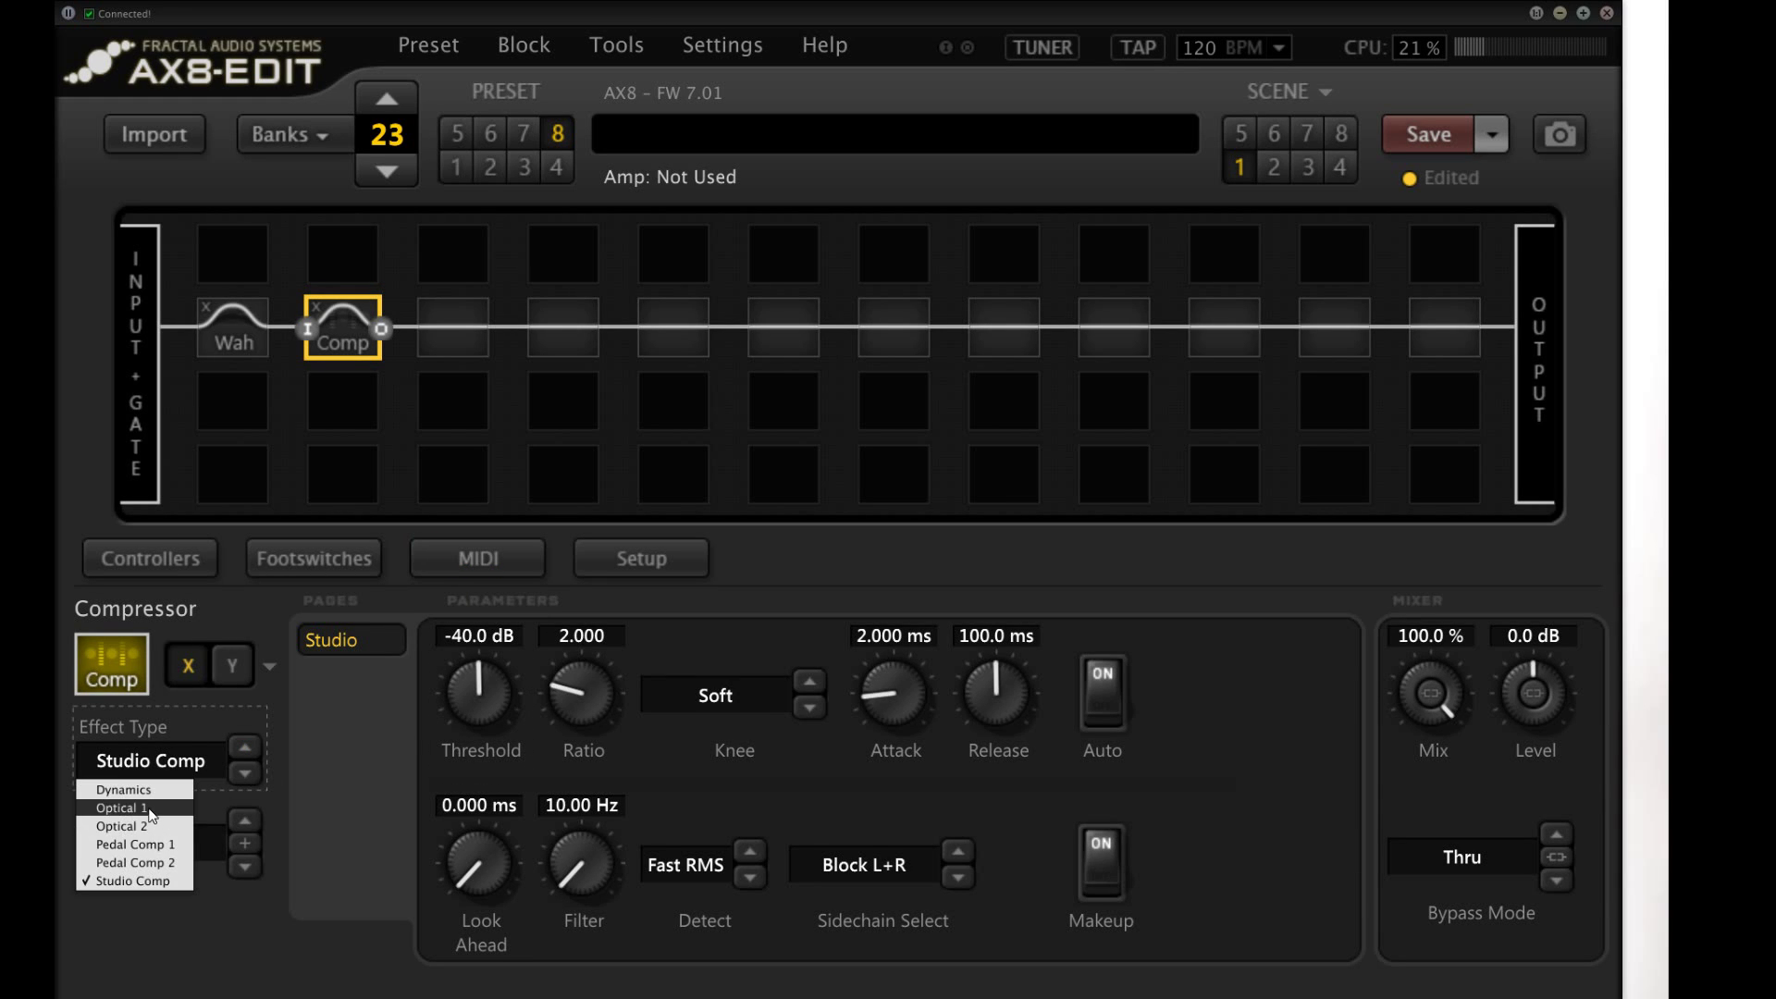
{"action": "left_click", "coordinate": [138, 807]}
Step: Set the compressor's Comp amount to 1.78 and its Attack to 10 ms
{"action": "left_click_drag", "start_coordinate": [486, 686], "coordinate": [268, 741]}
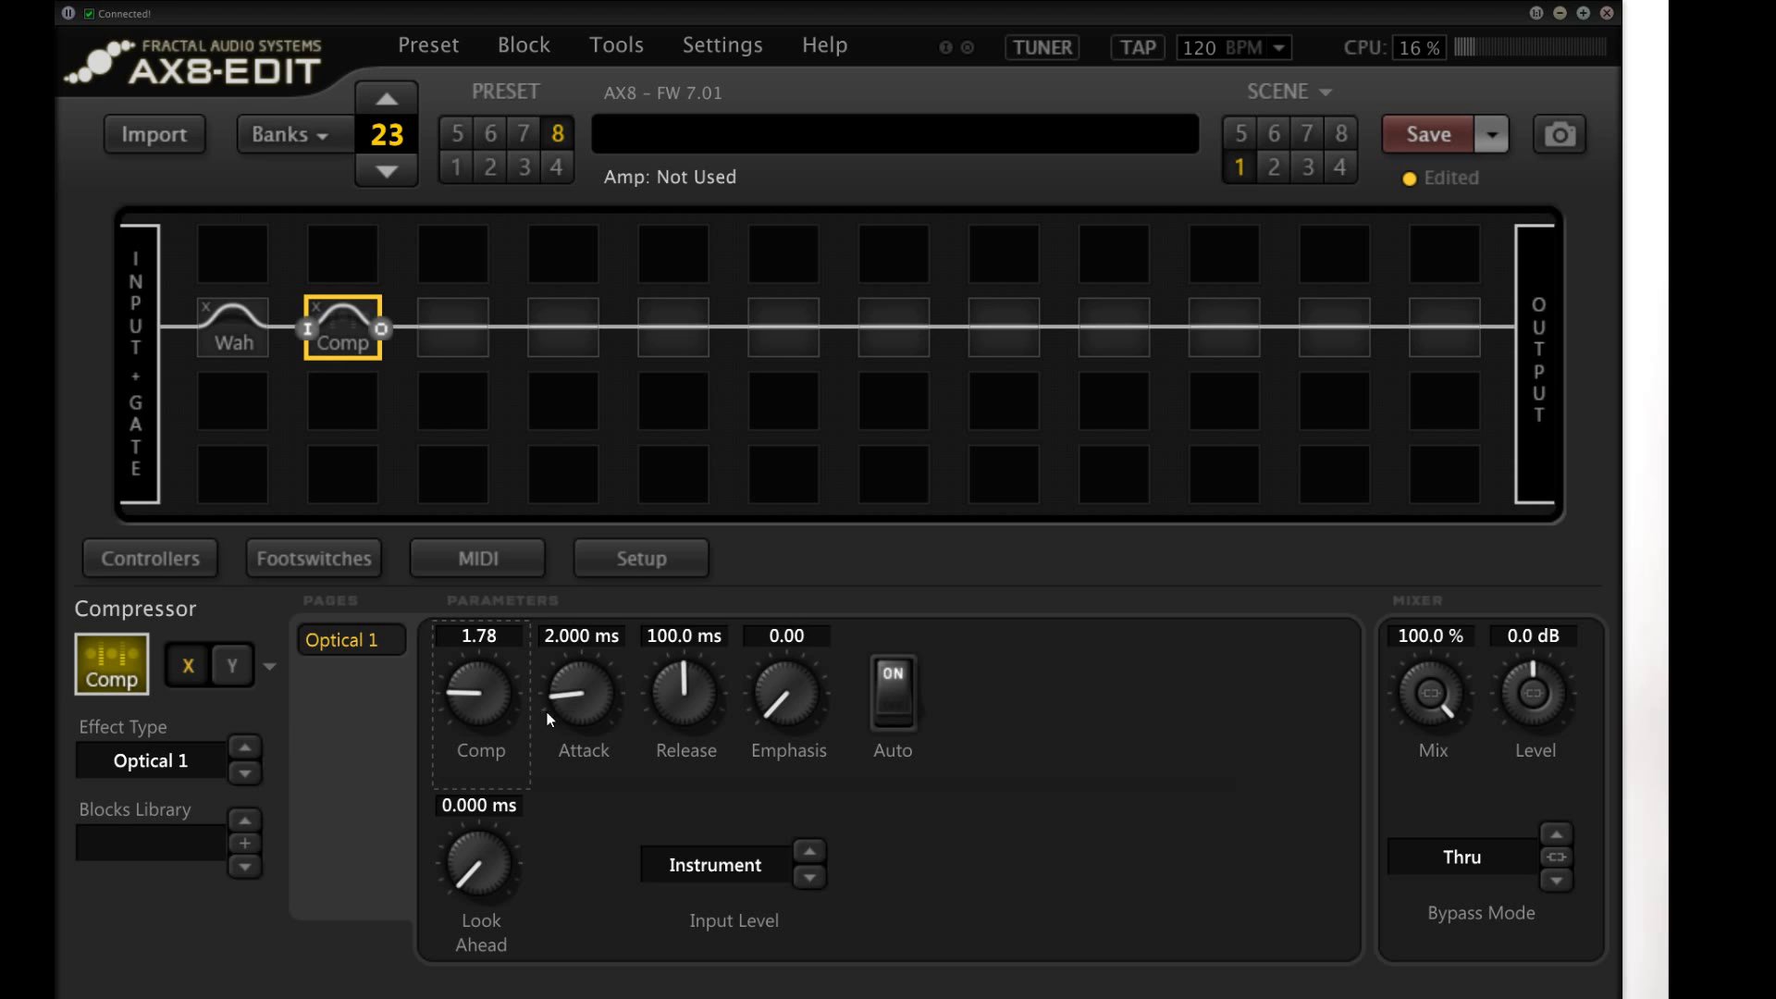
{"action": "left_click", "coordinate": [584, 642]}
{"action": "type", "text": "10"}
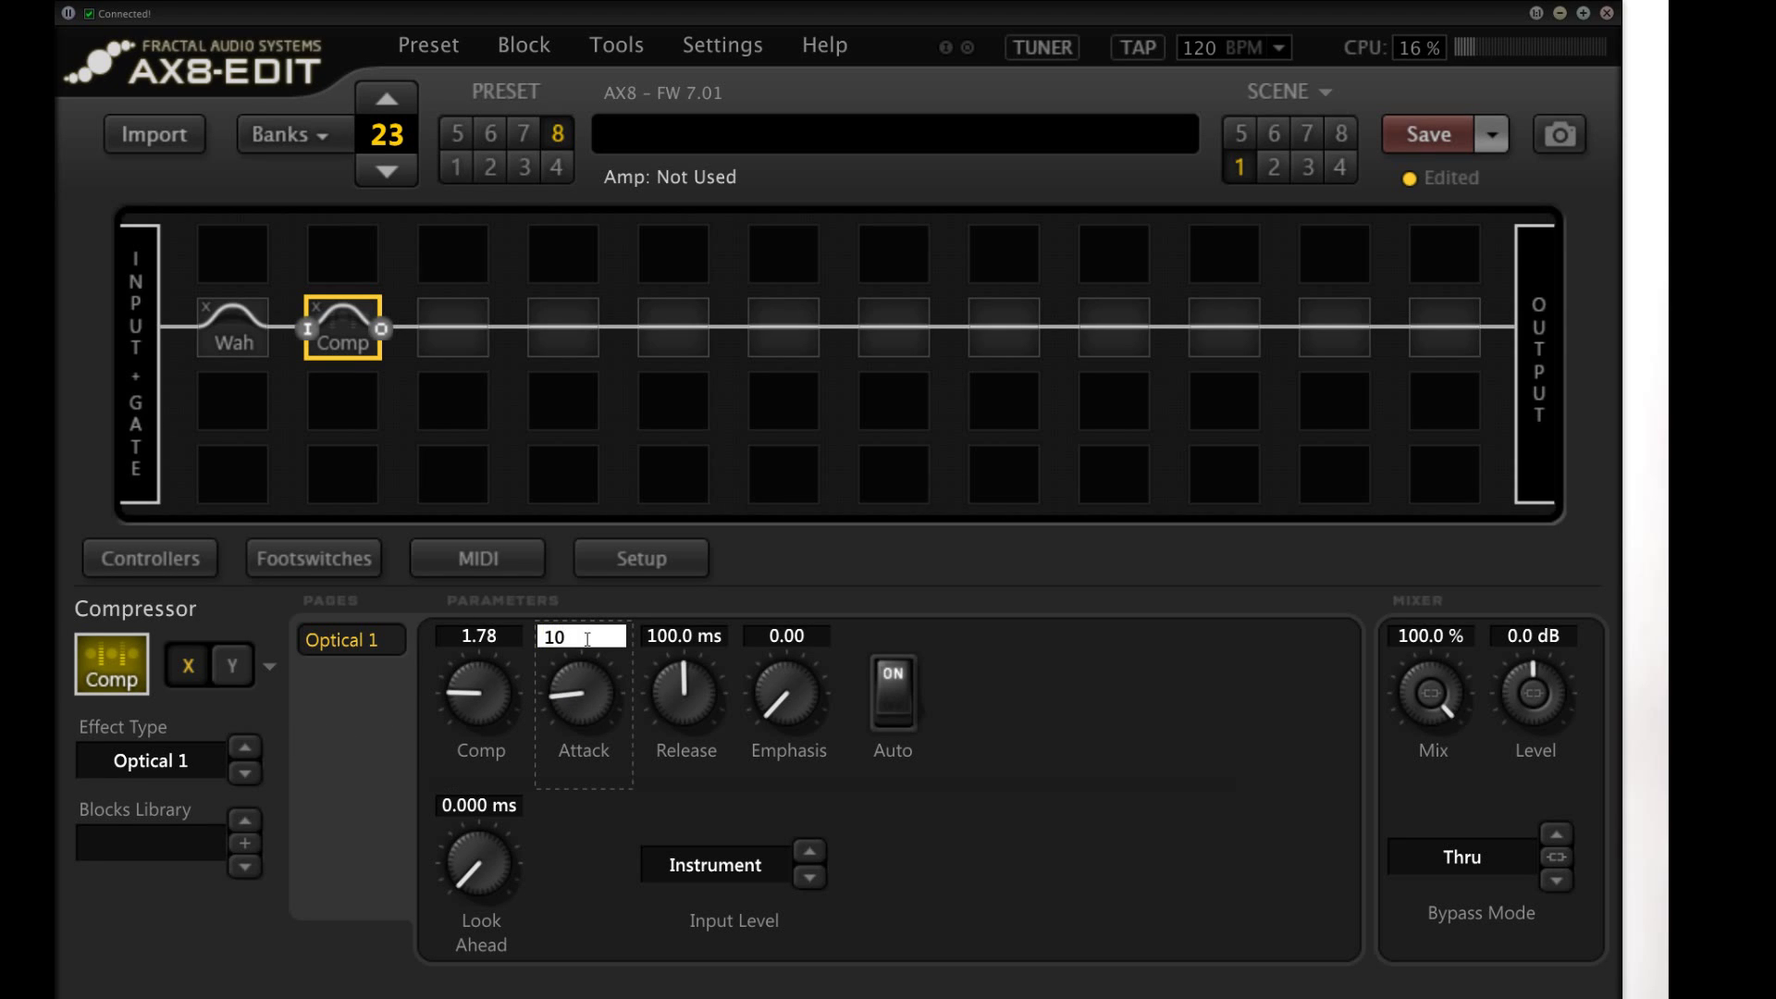
{"action": "key", "text": "Return"}
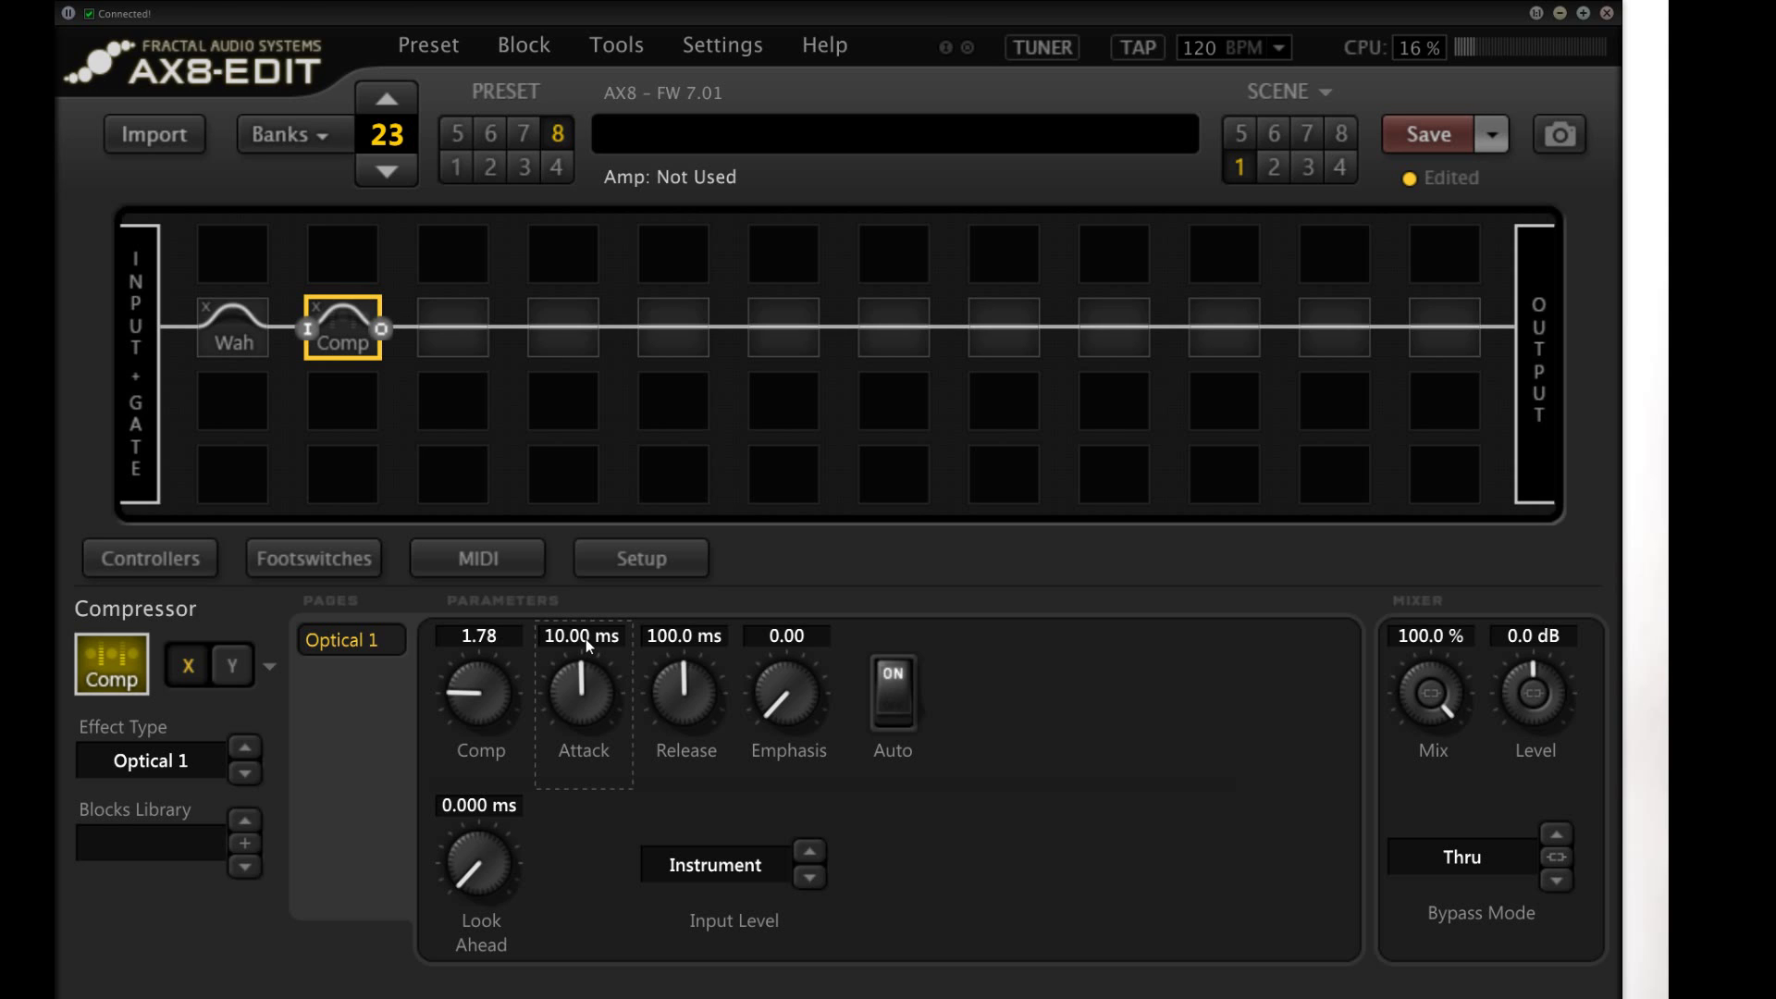
Step: Add a Chorus block in the row's fourth slot, leaving the third empty, and set its effect type to Japan CE-2
{"action": "right_click", "coordinate": [547, 335]}
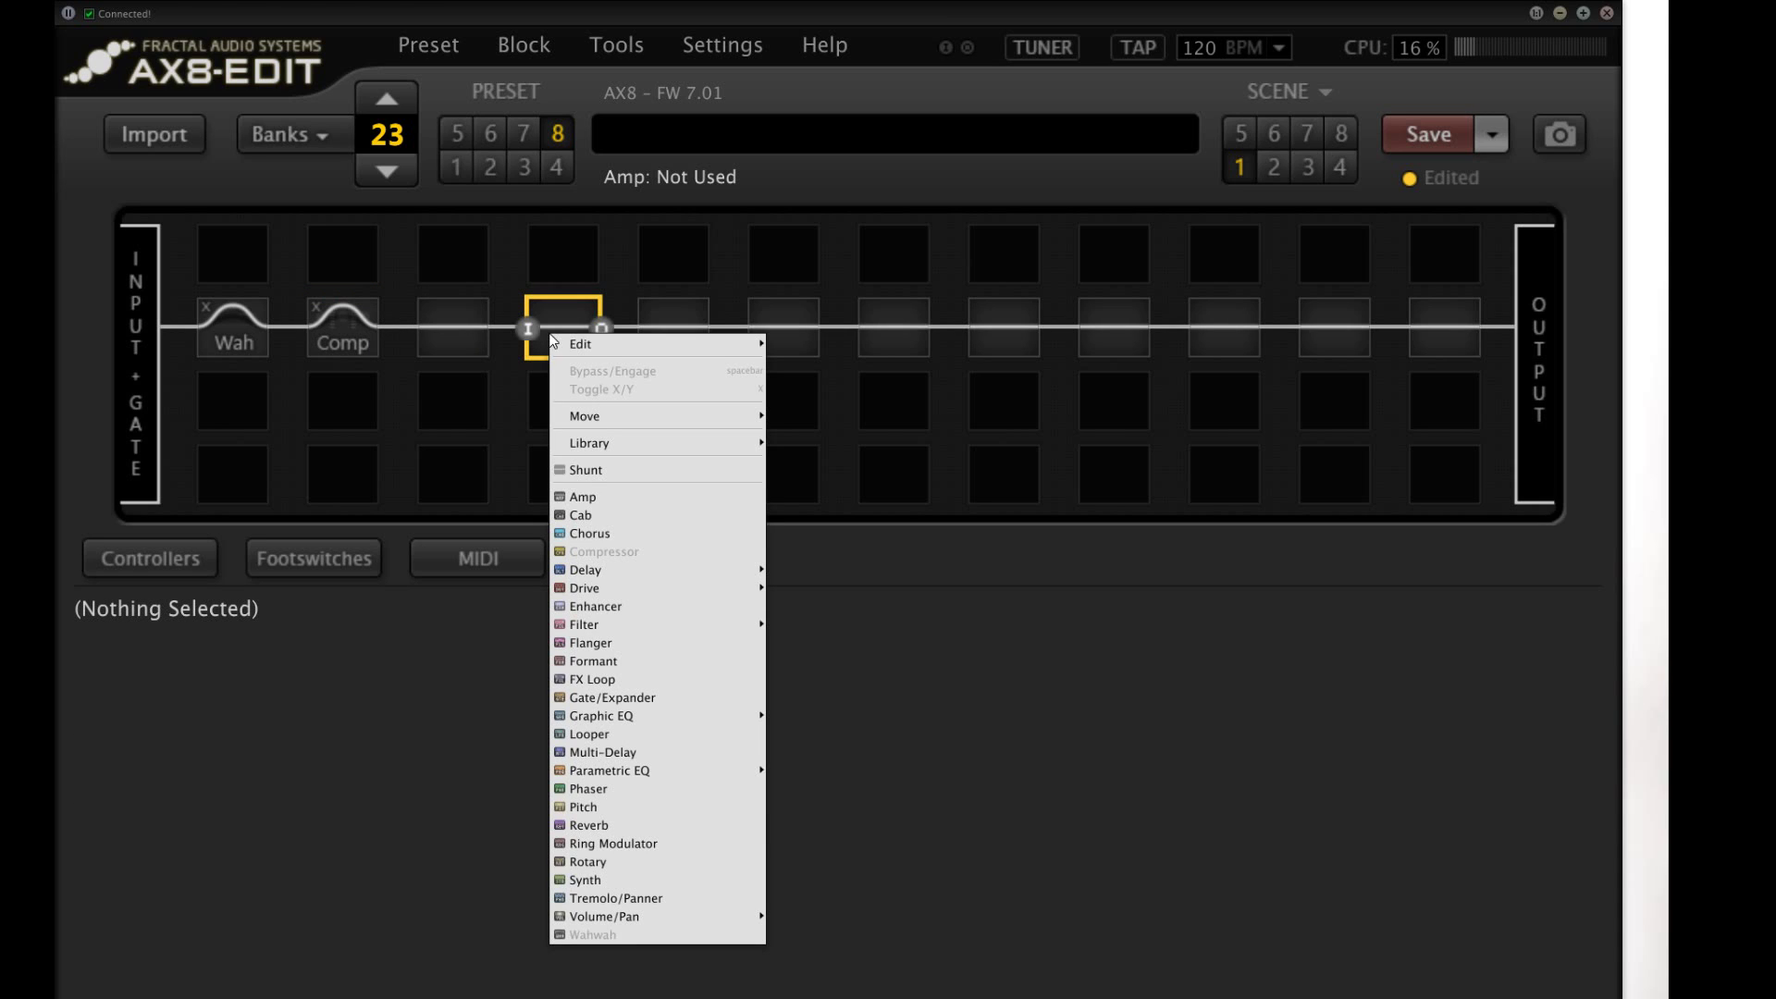
{"action": "left_click", "coordinate": [623, 533]}
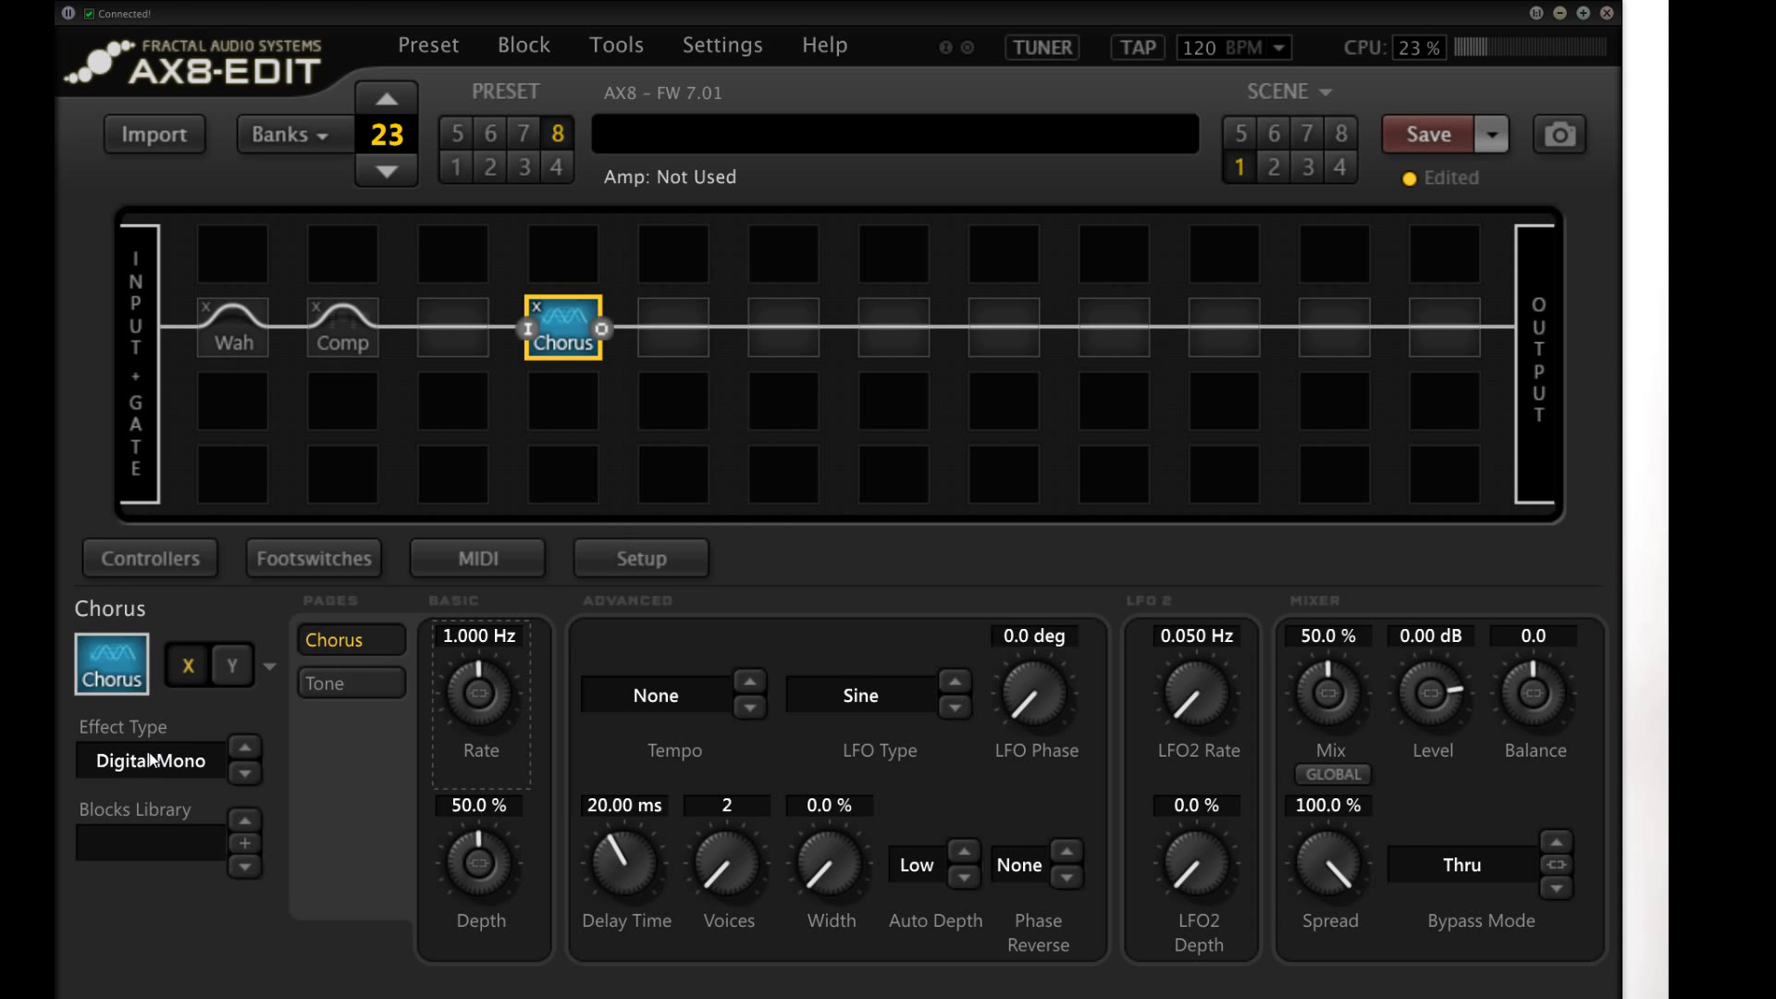
{"action": "left_click", "coordinate": [151, 758]}
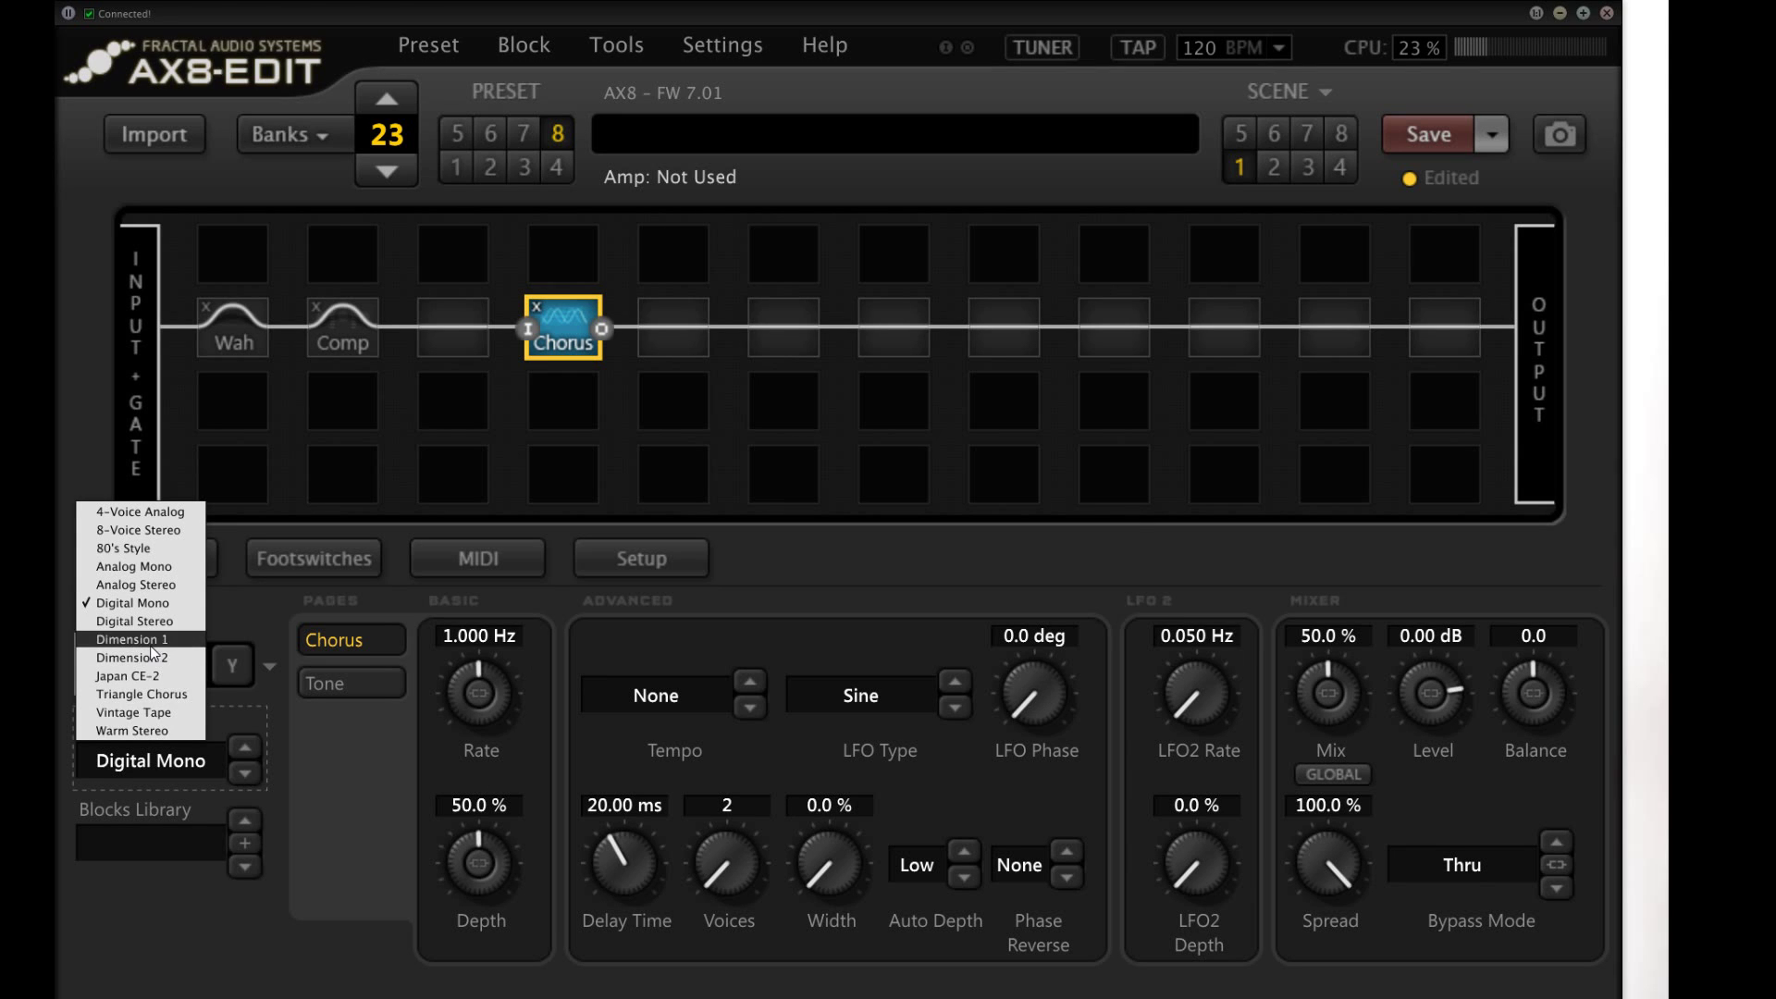
{"action": "left_click", "coordinate": [151, 676]}
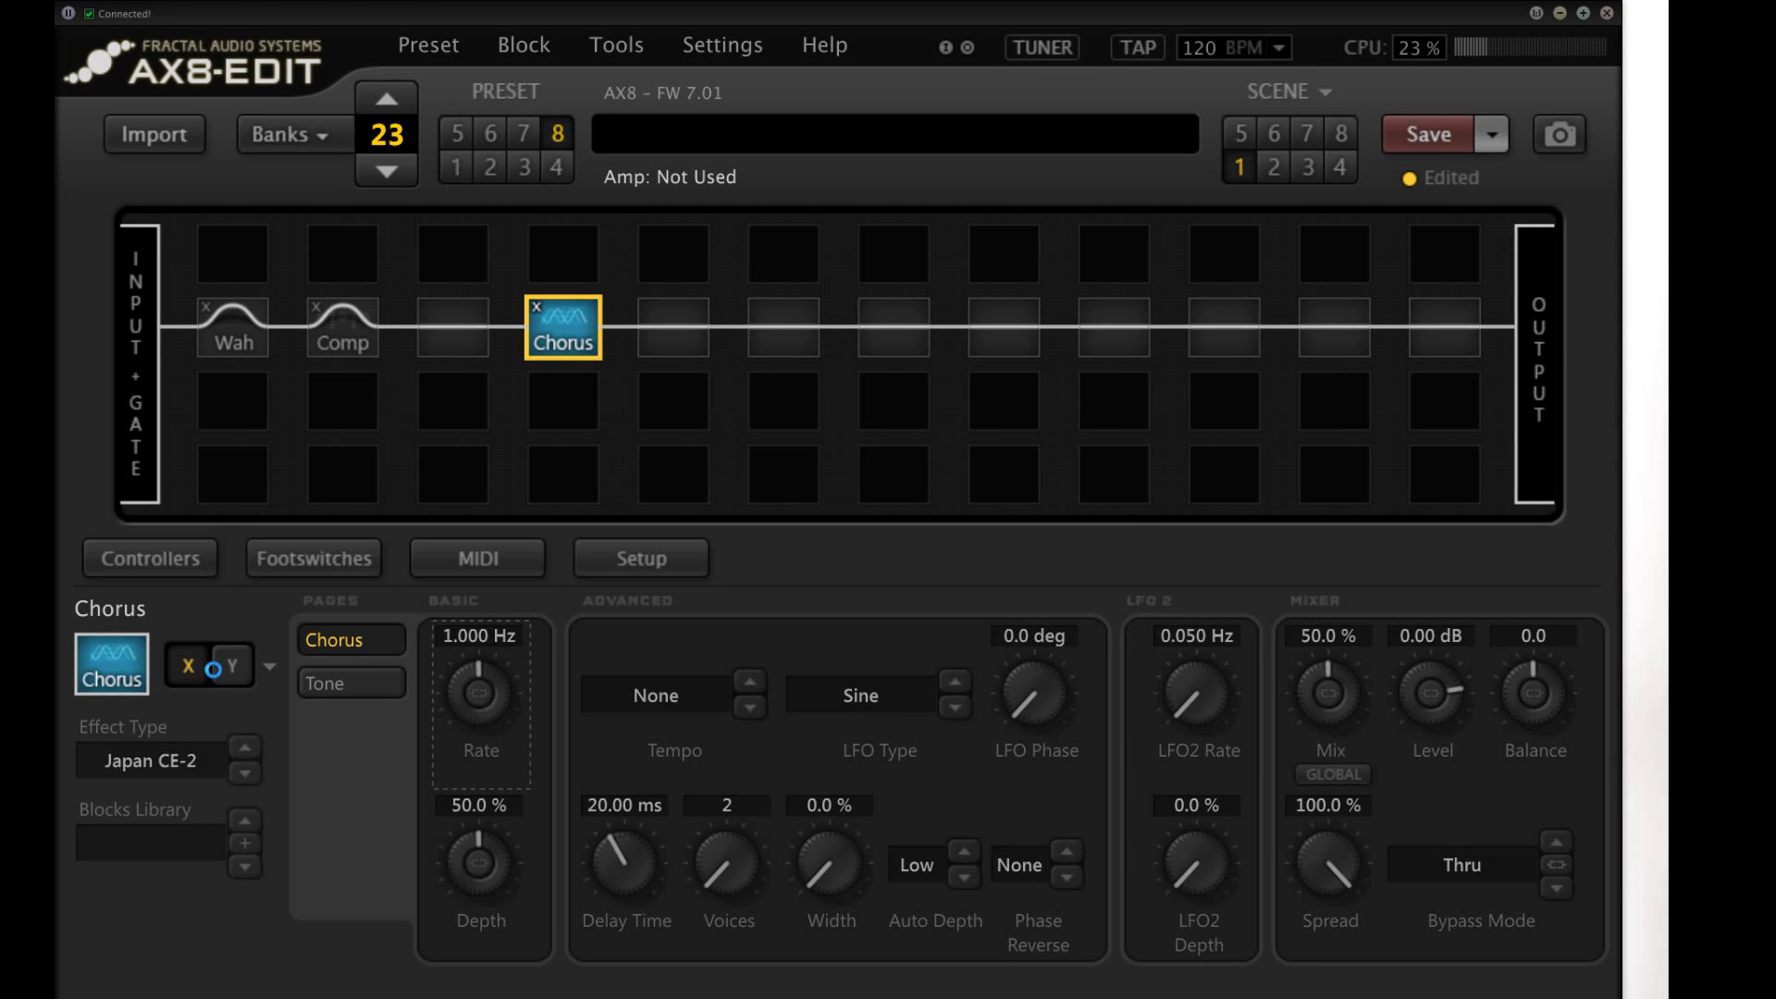
Step: Add a Drive 1 block in the slot after the chorus and set its effect type to T808 OD
{"action": "right_click", "coordinate": [680, 336]}
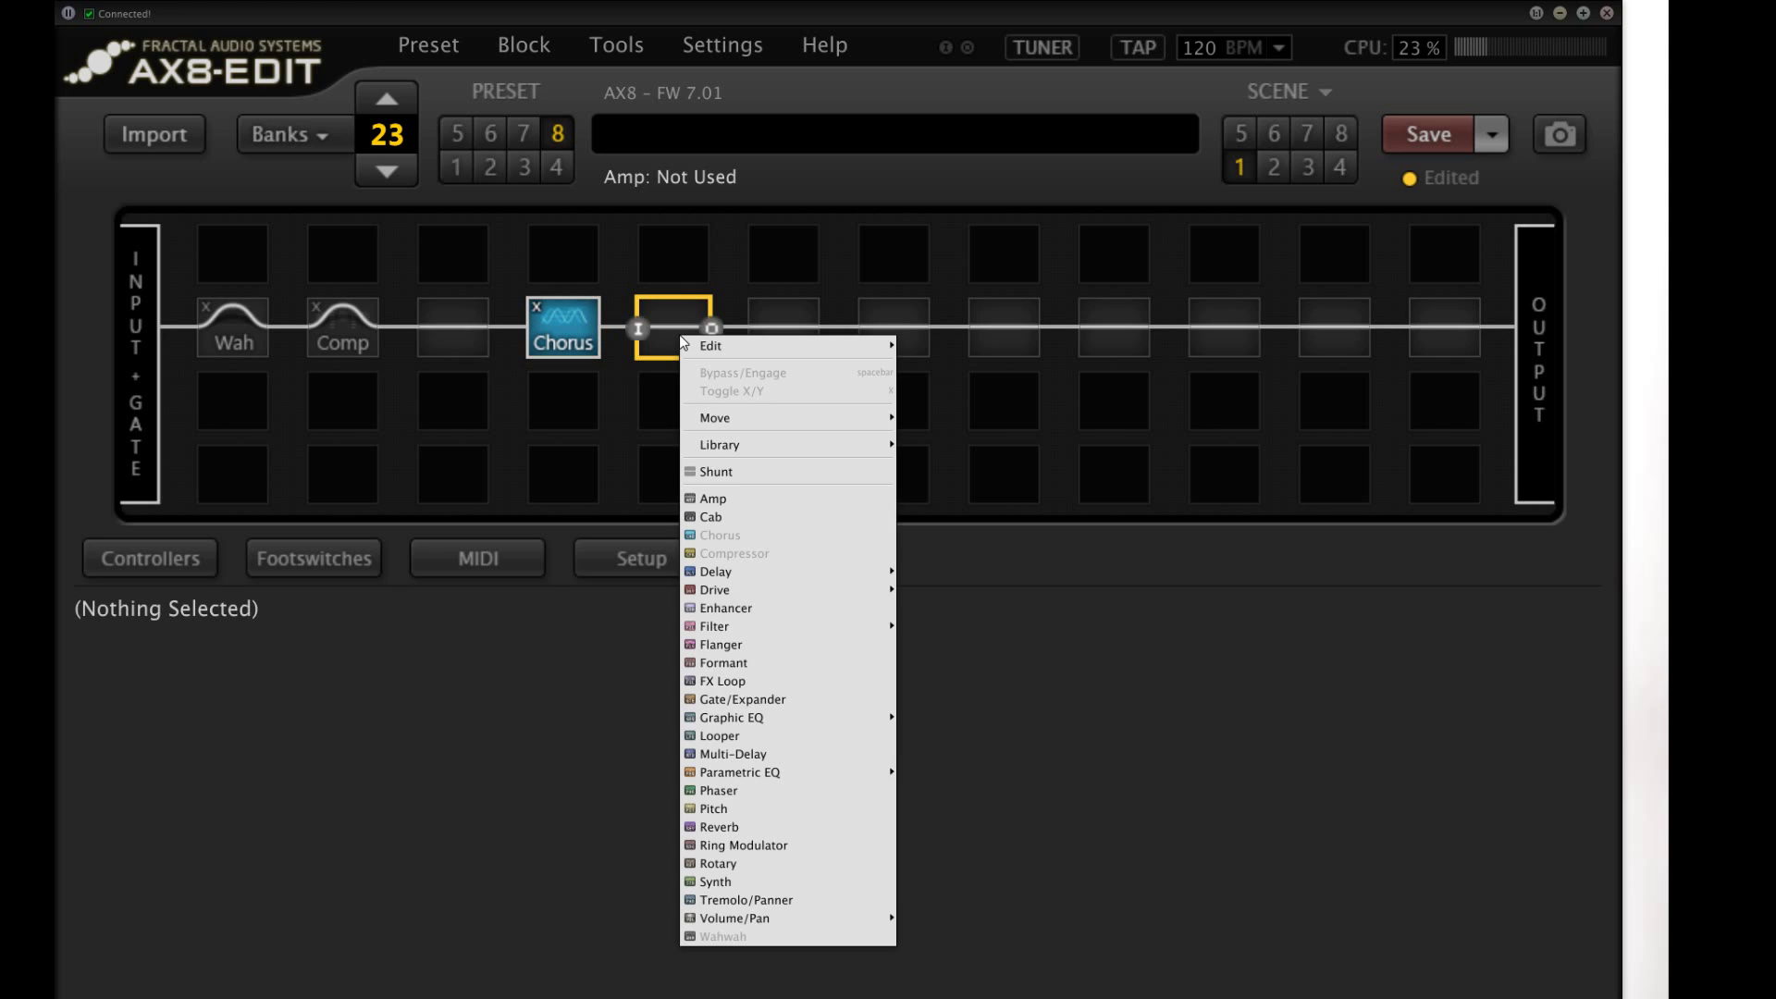
{"action": "mouse_move", "coordinate": [744, 592]}
{"action": "left_click", "coordinate": [936, 570]}
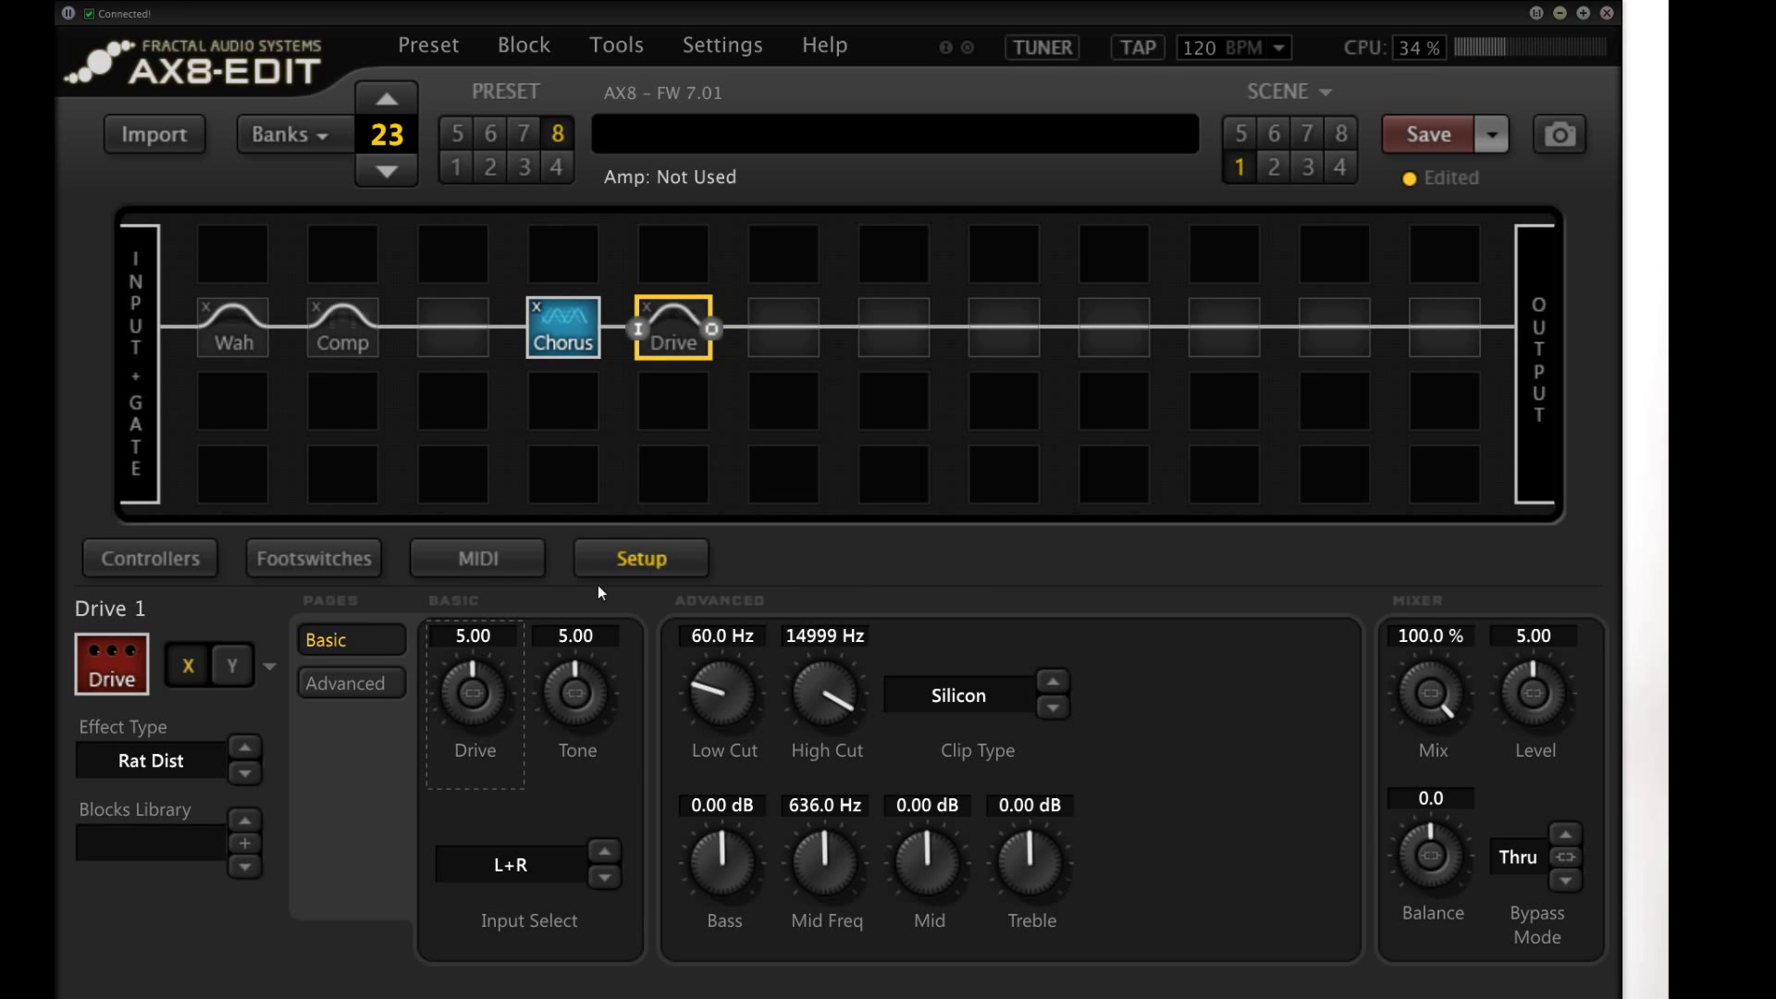
{"action": "left_click", "coordinate": [139, 764]}
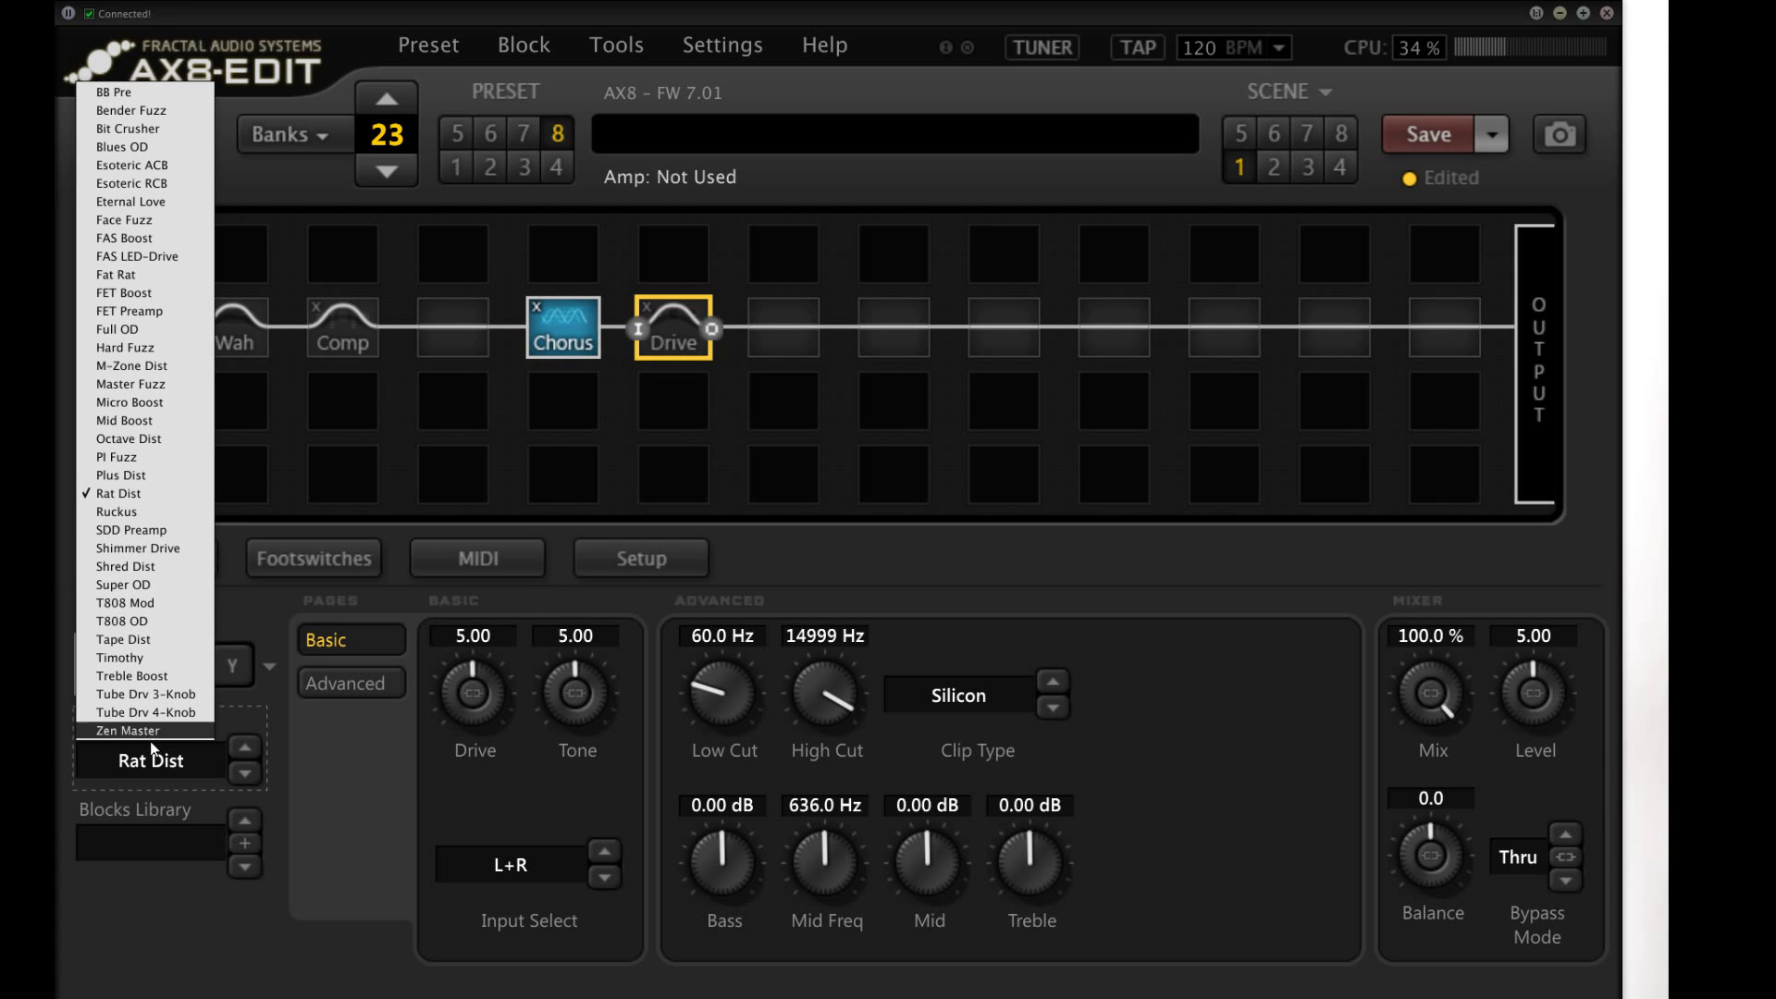
{"action": "left_click", "coordinate": [136, 621]}
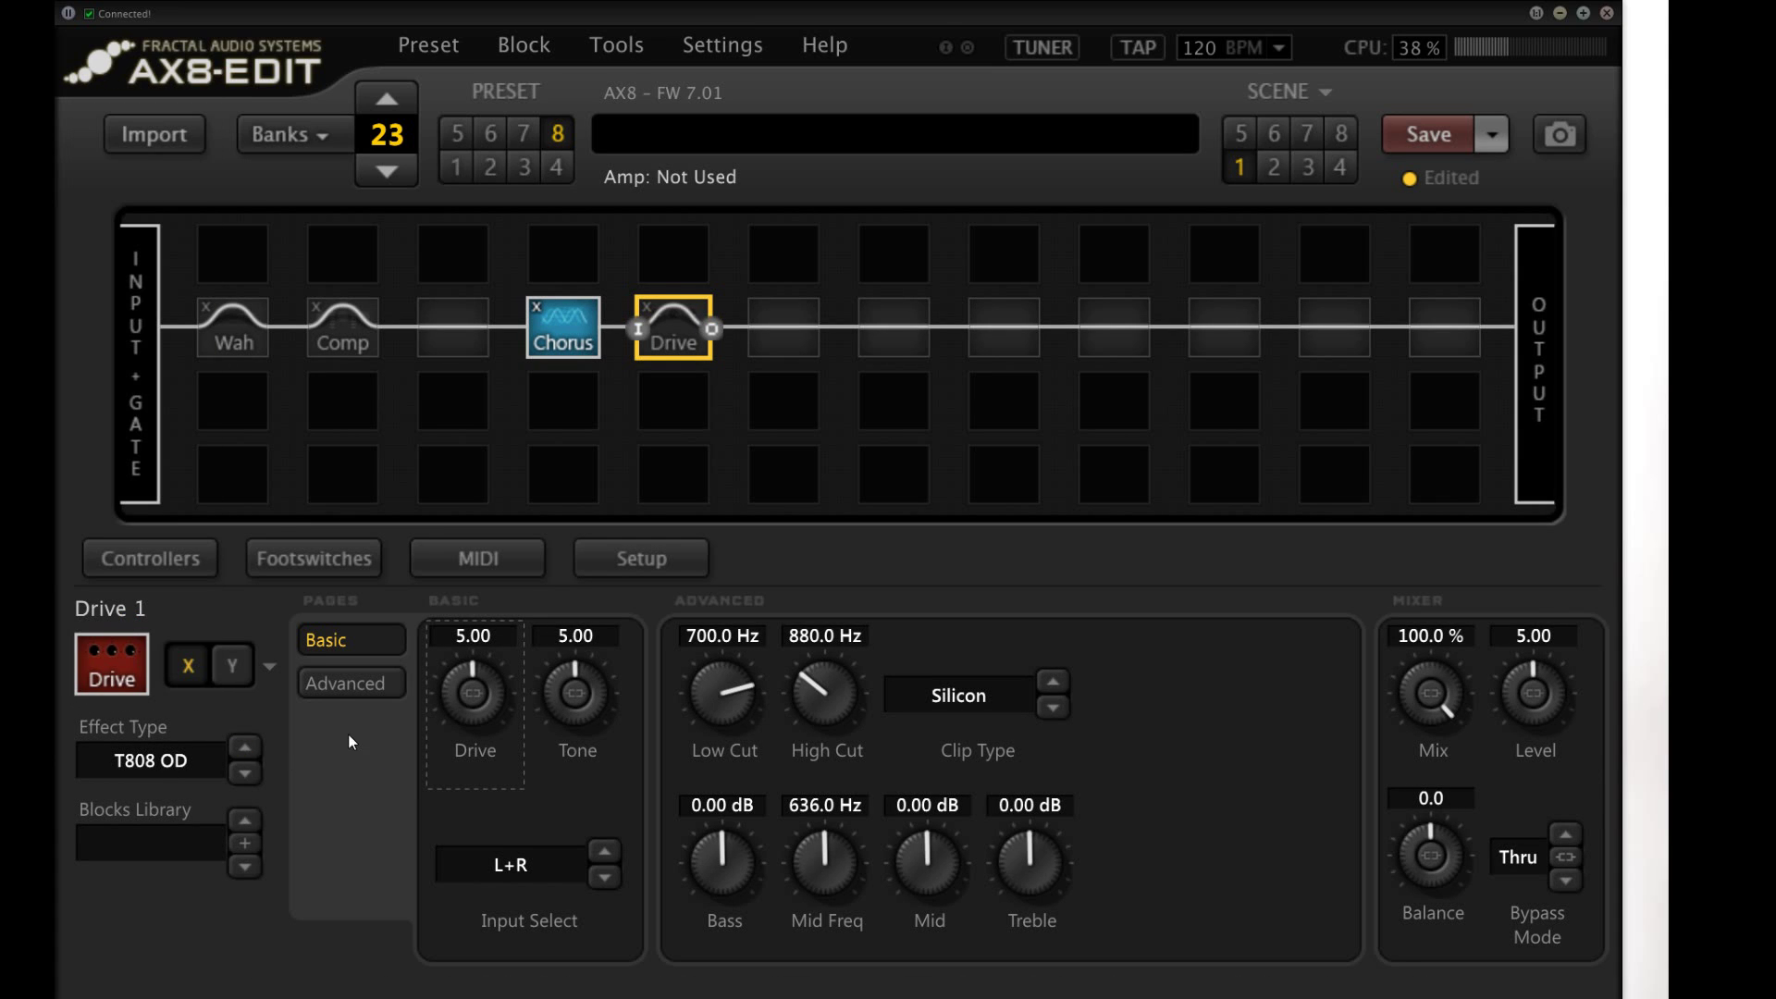
Step: Add an Amp block after the drive and a Cab block in the slot following it
{"action": "right_click", "coordinate": [798, 325]}
{"action": "left_click", "coordinate": [848, 499]}
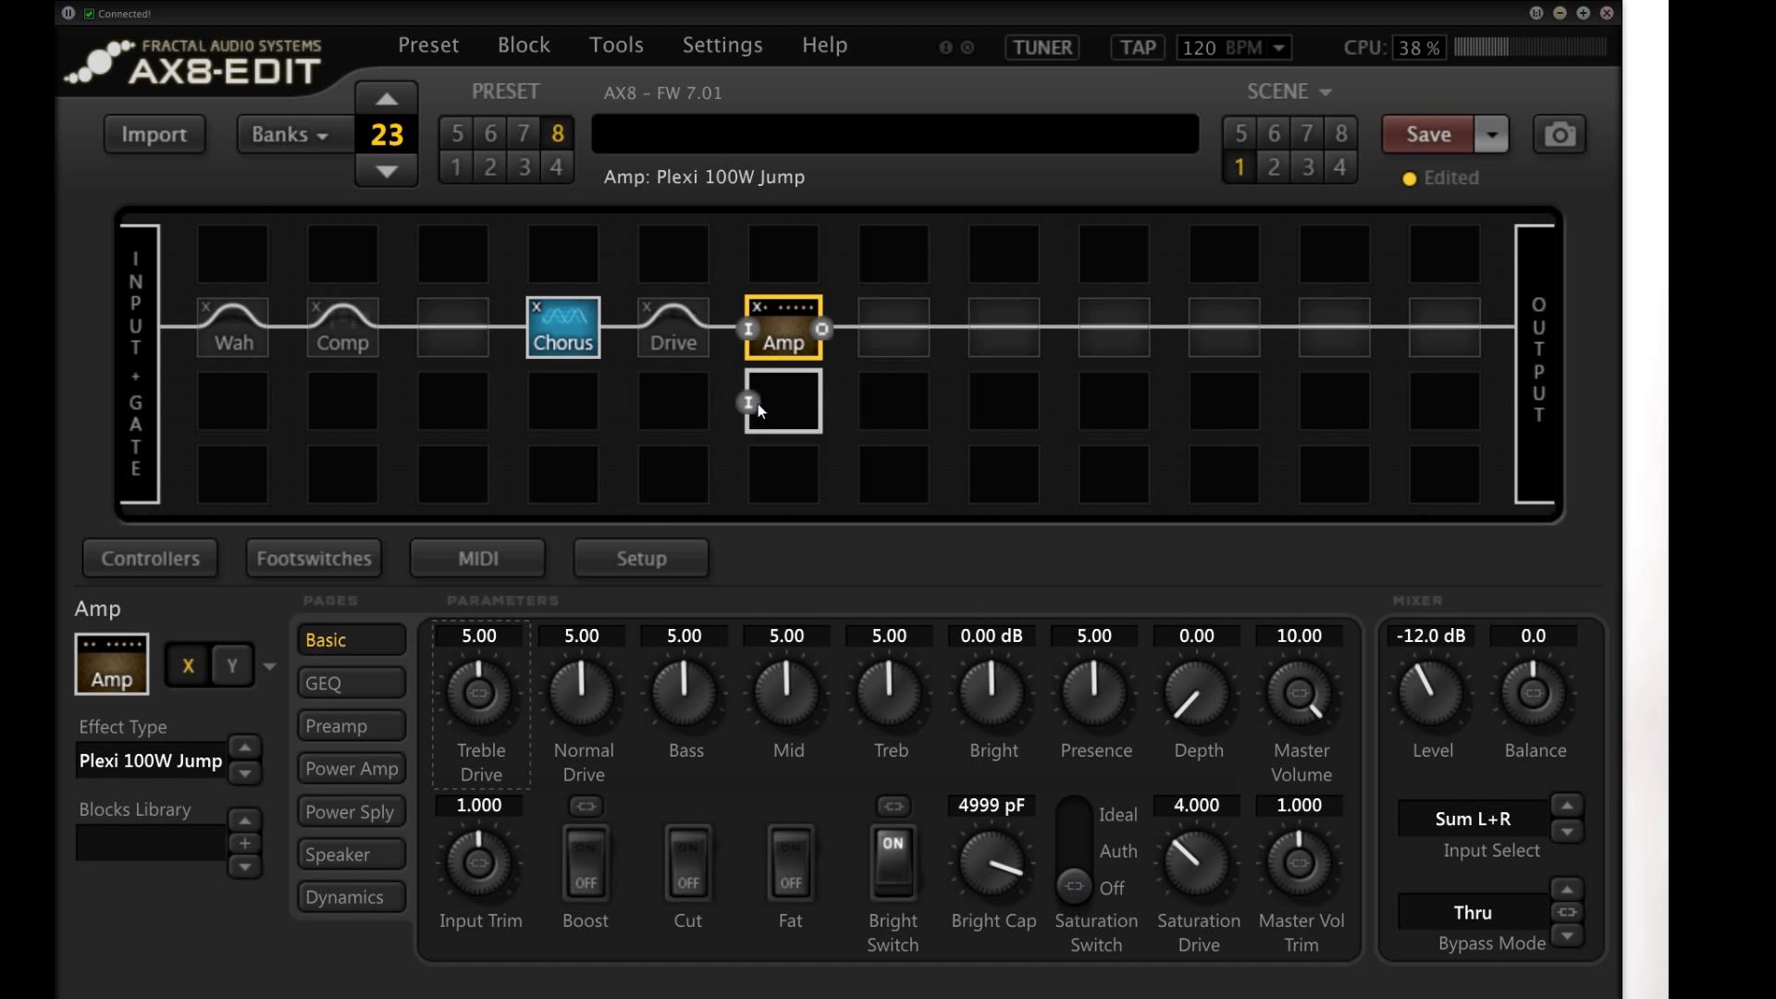
{"action": "left_click", "coordinate": [894, 331]}
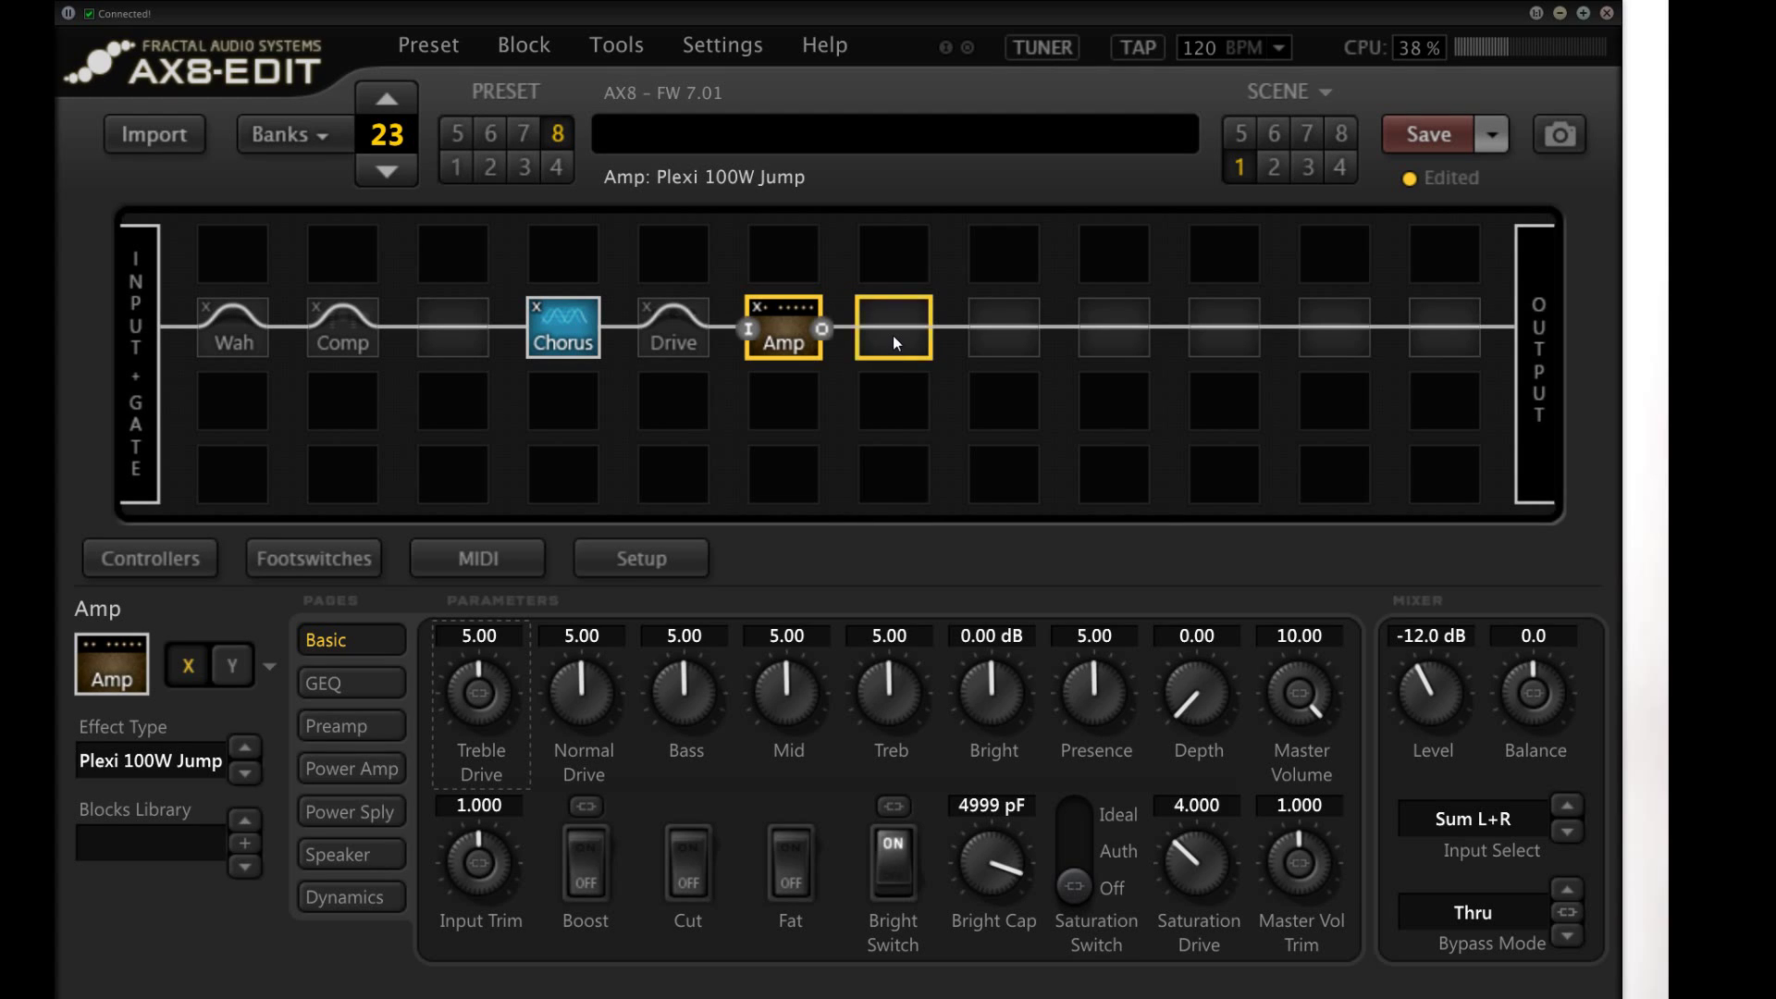
{"action": "right_click", "coordinate": [892, 335]}
{"action": "left_click", "coordinate": [755, 520]}
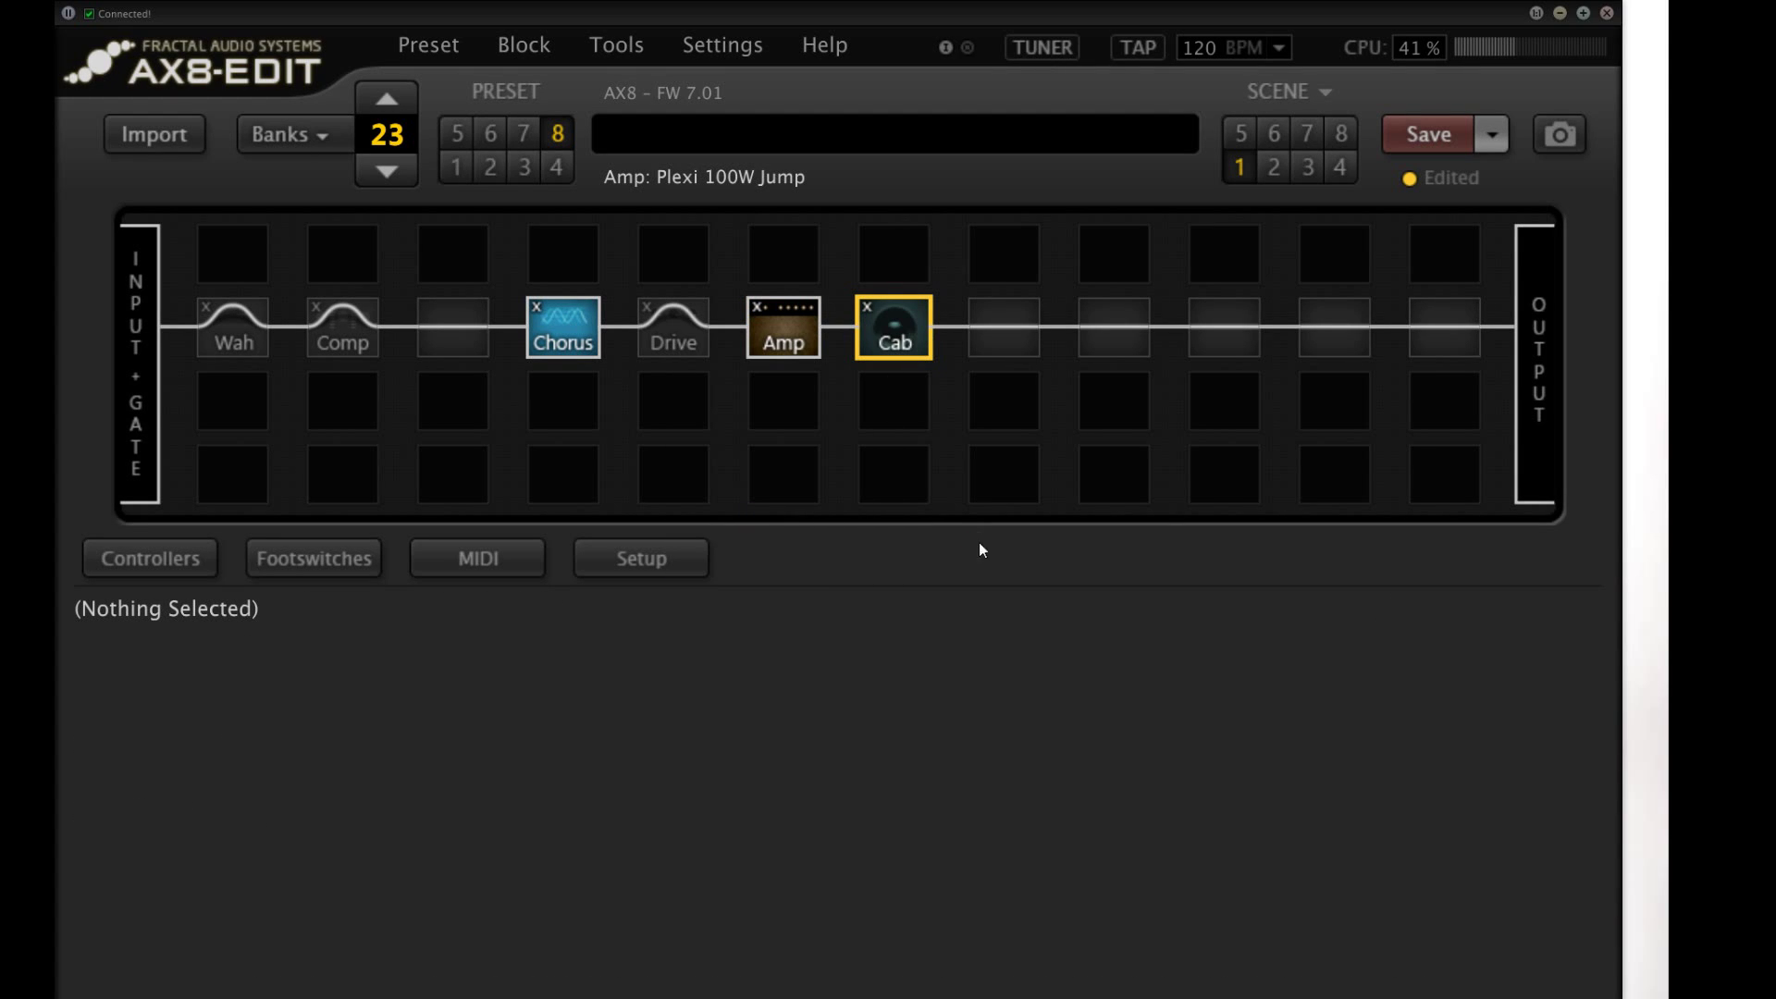
Step: Load user cabinet U048 MR-CB71_A_M01_MULTI_I into the Cab block's X state, then view its Y state and return to X
{"action": "left_click", "coordinate": [676, 701]}
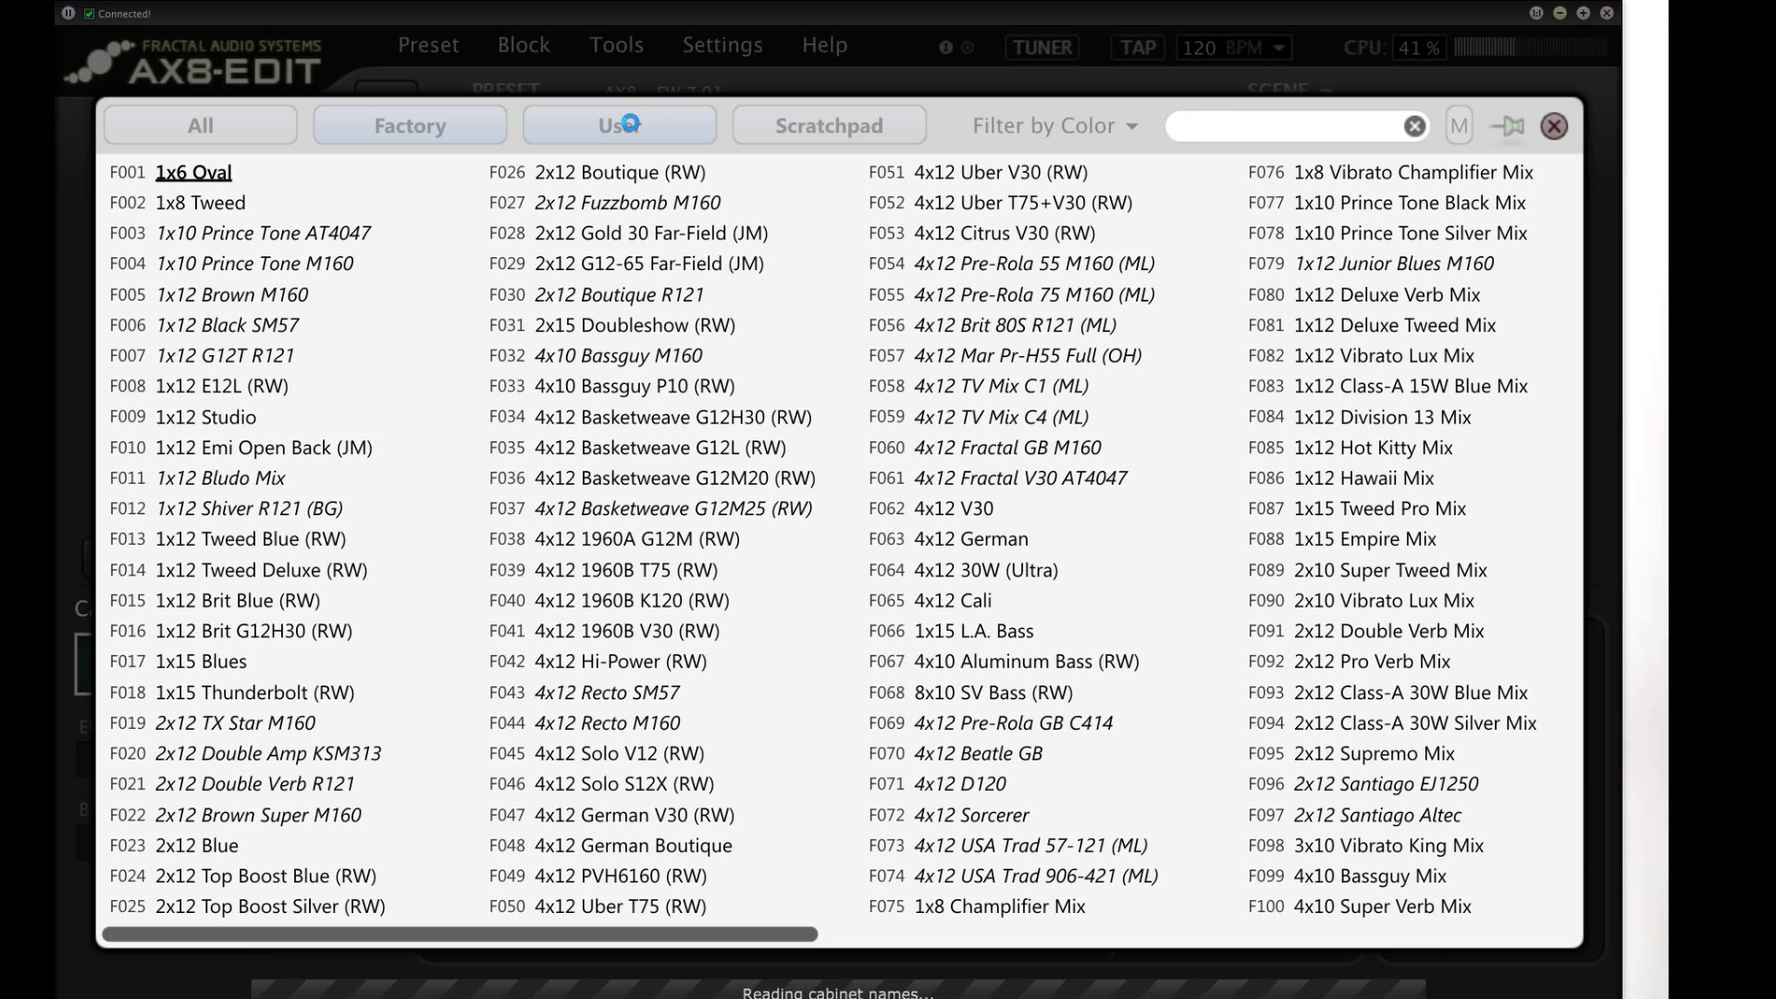
{"action": "left_click", "coordinate": [633, 127]}
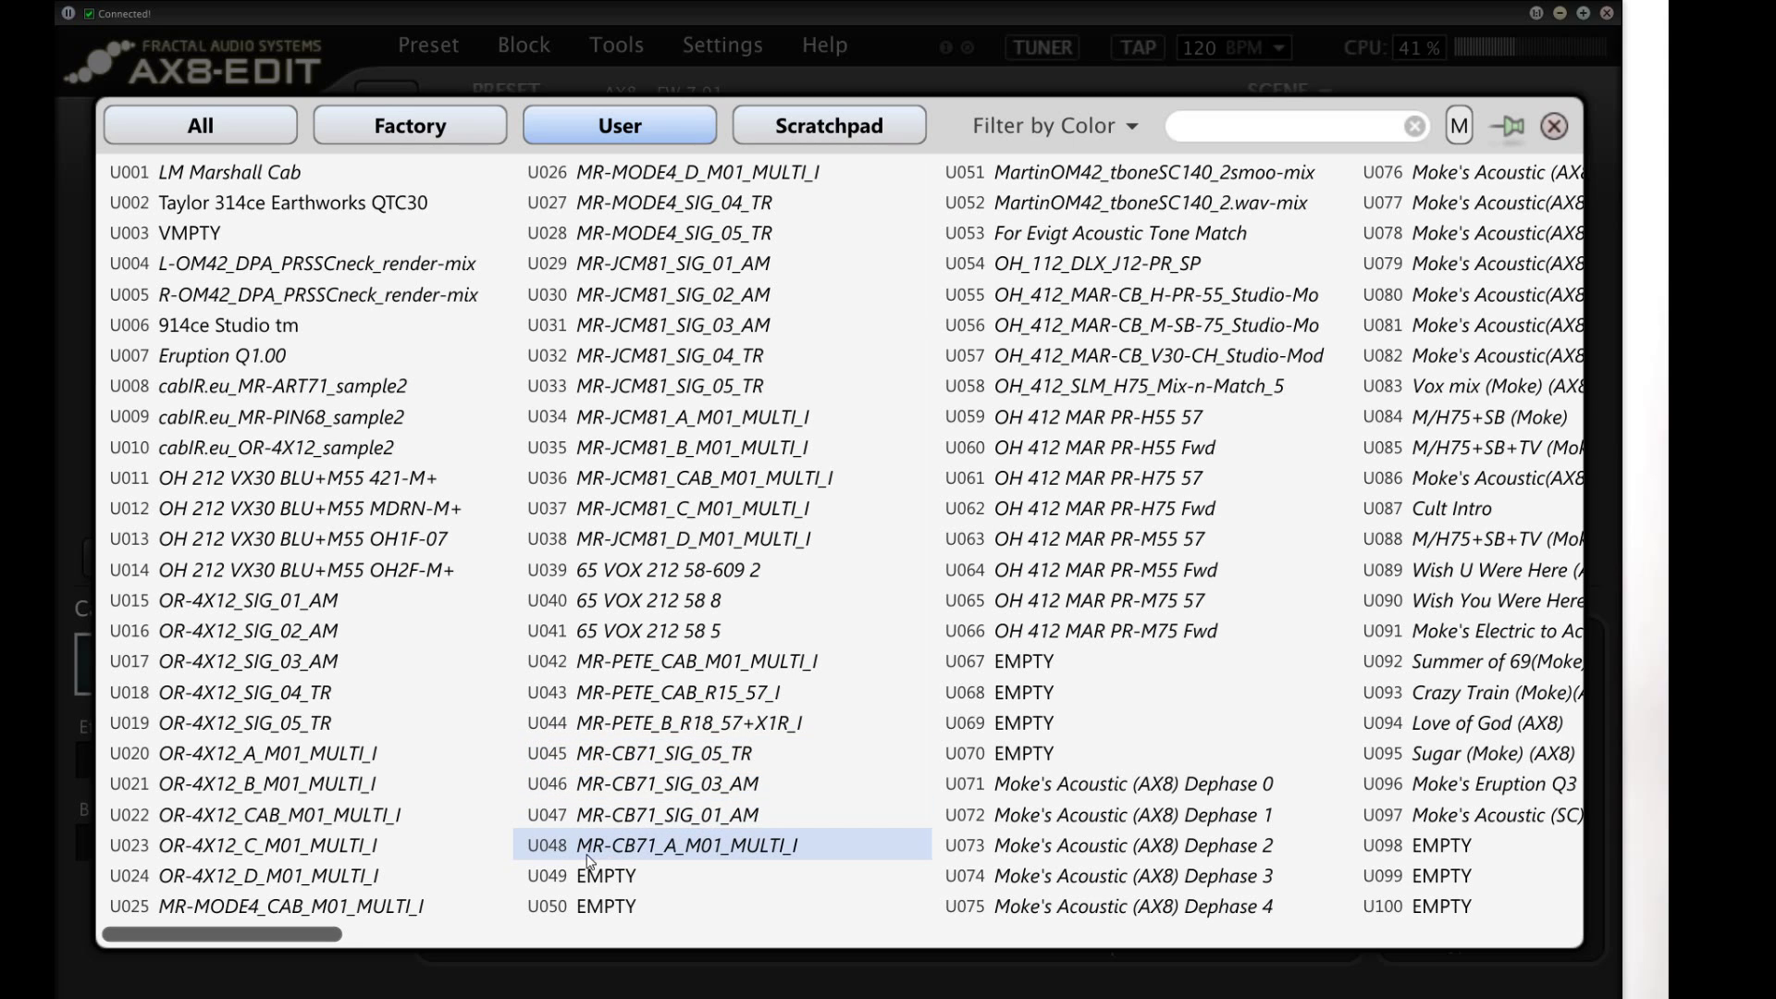
{"action": "double_click", "coordinate": [724, 845]}
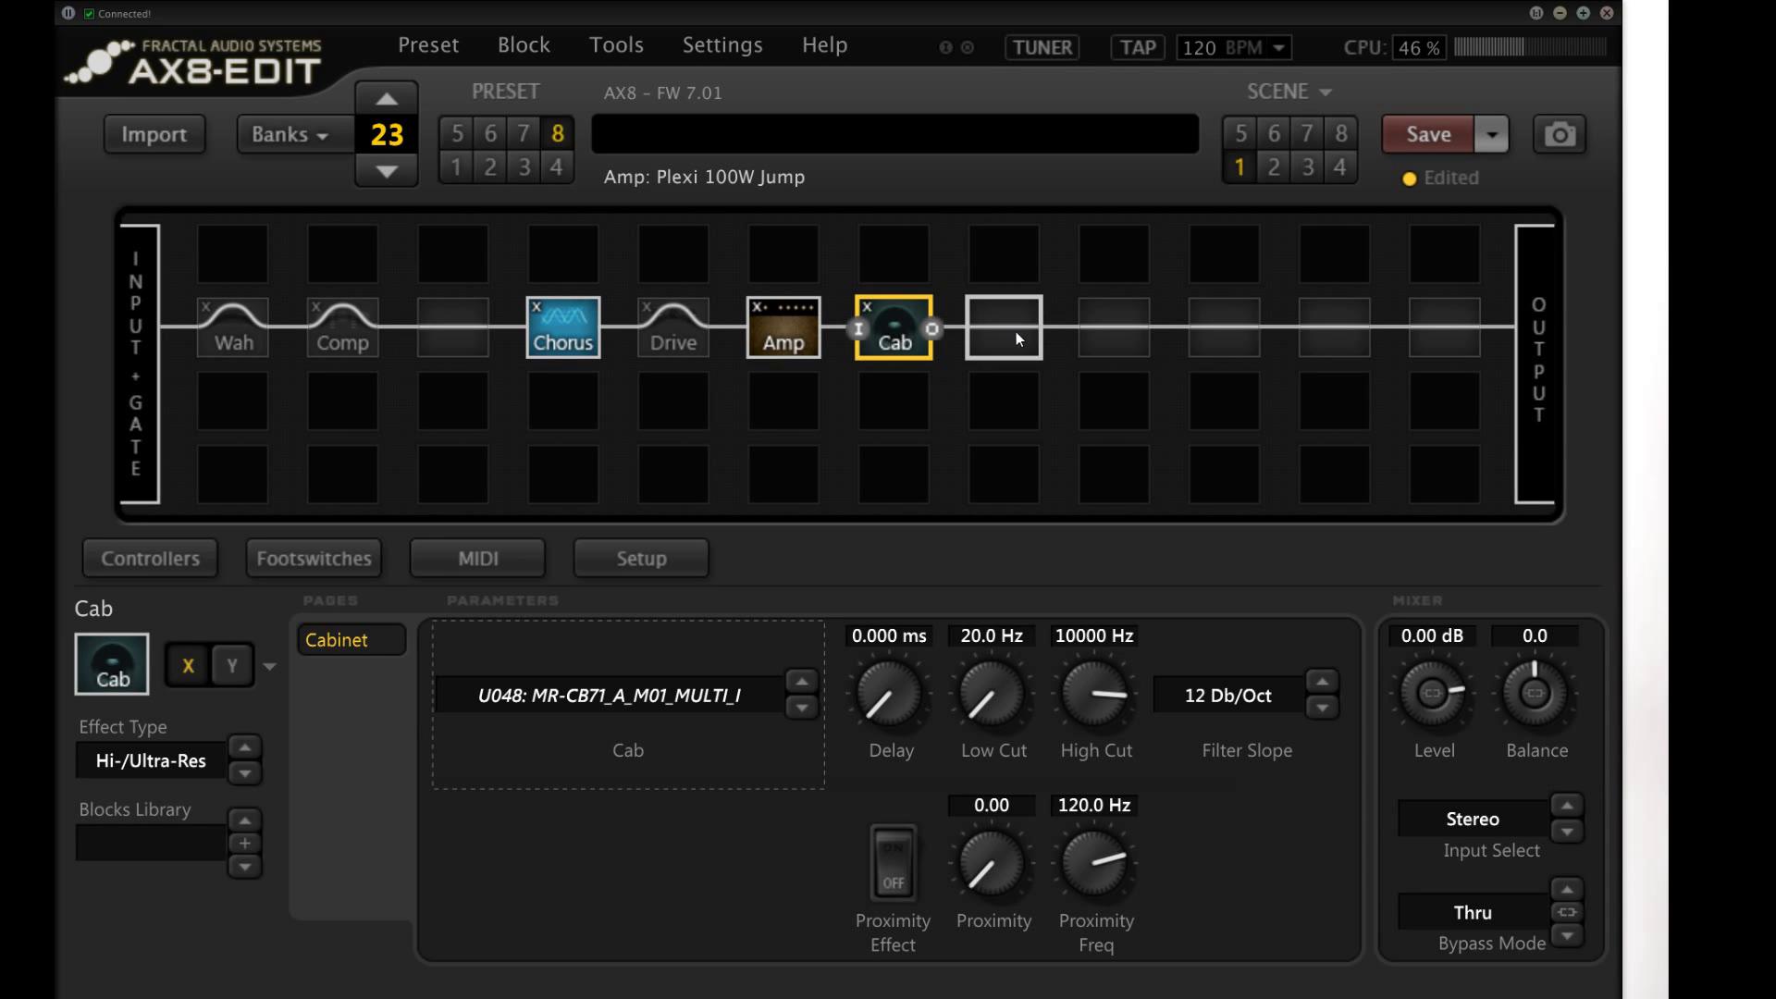
{"action": "left_click", "coordinate": [232, 666]}
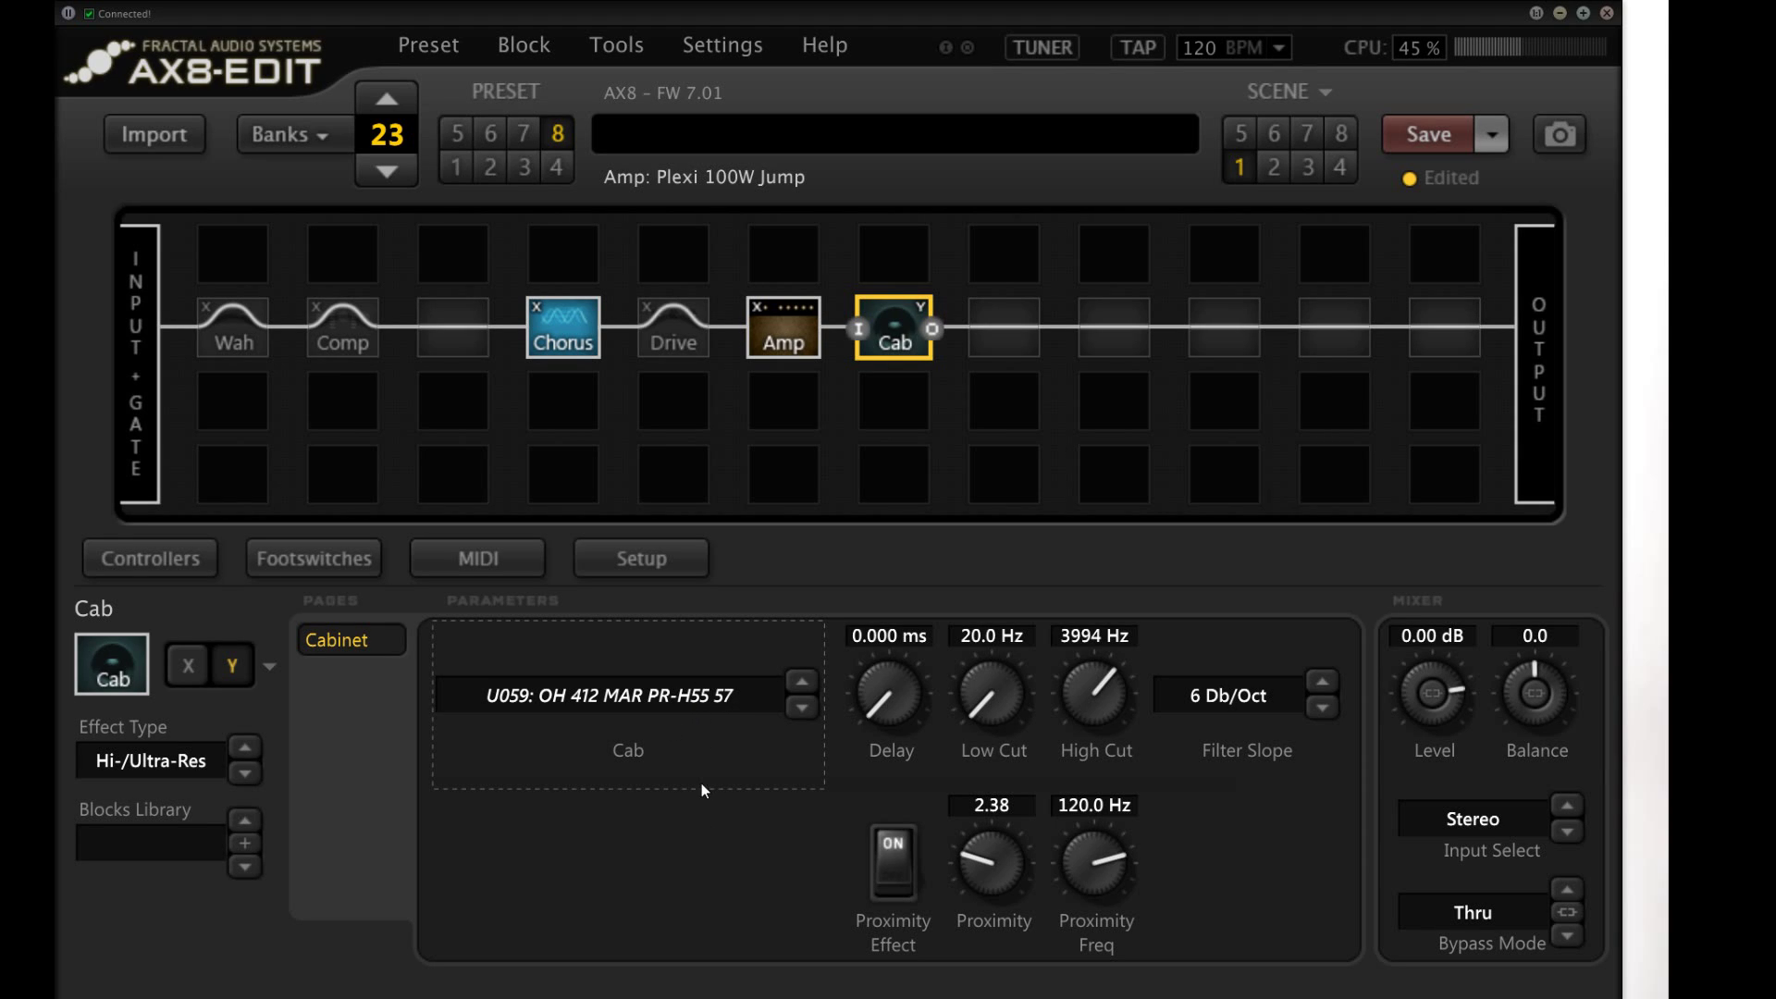
{"action": "left_click", "coordinate": [180, 668]}
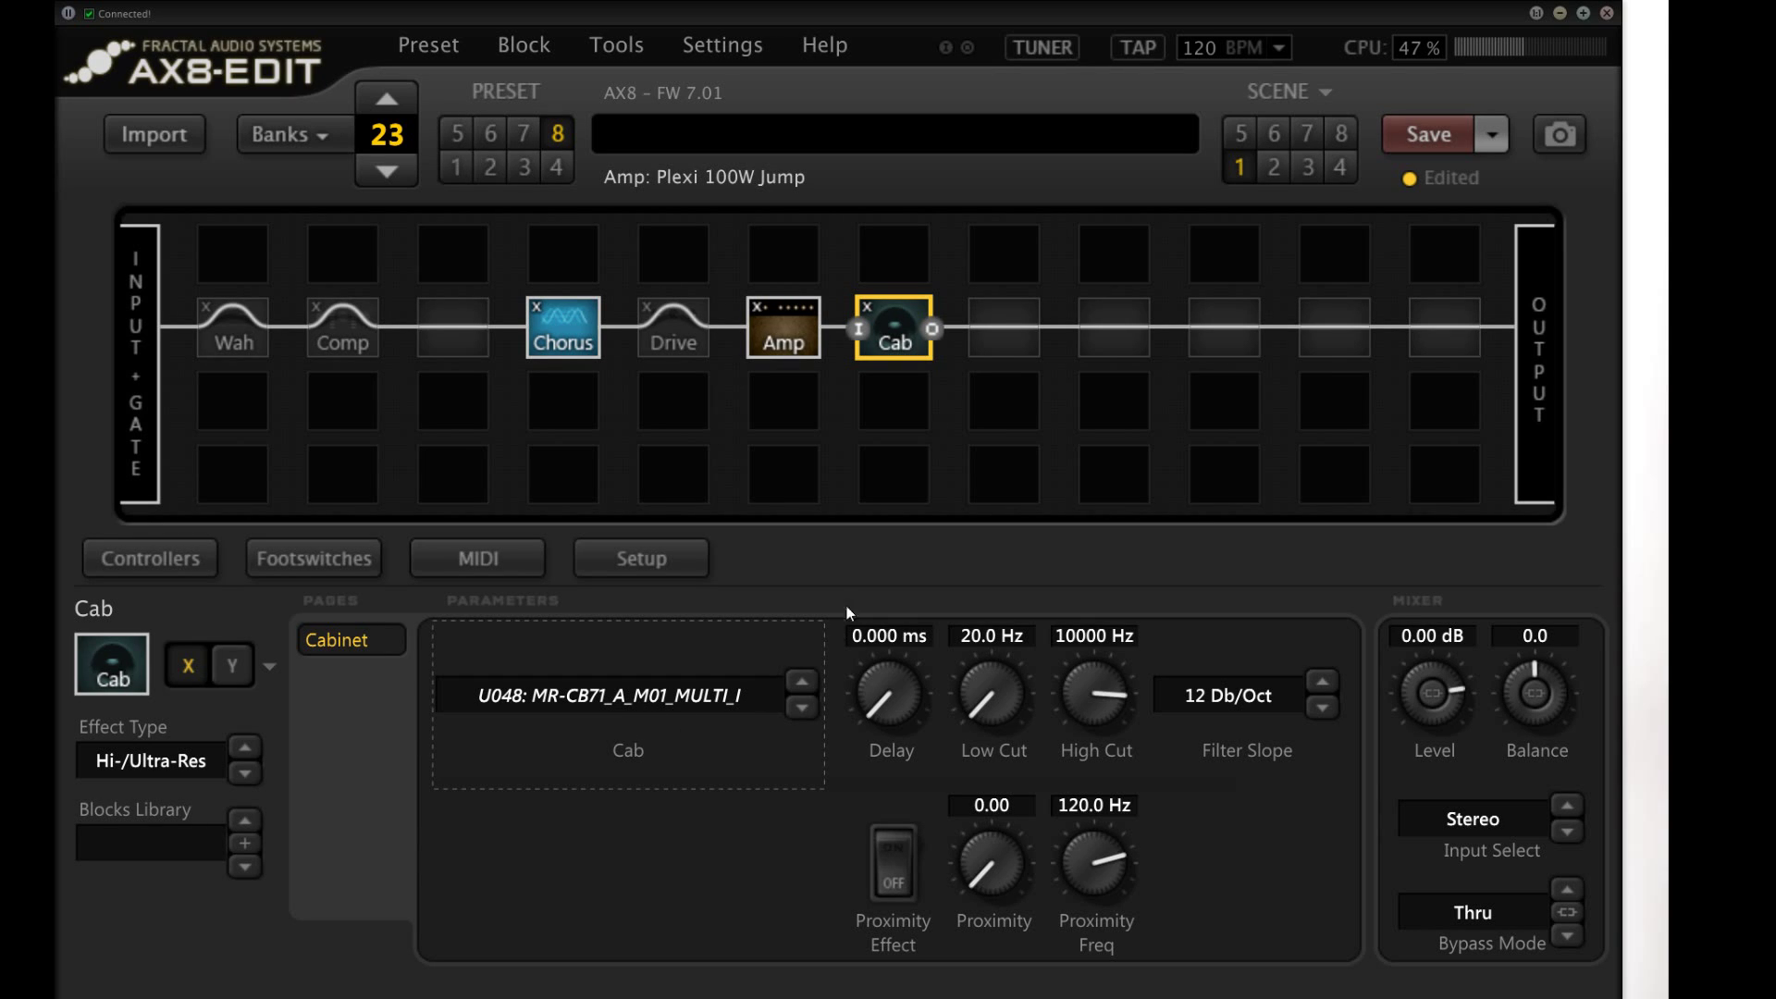
Step: Add a Delay 1 block in the slot after the cab and set its effect type to Stereo Tape
{"action": "right_click", "coordinate": [1007, 326]}
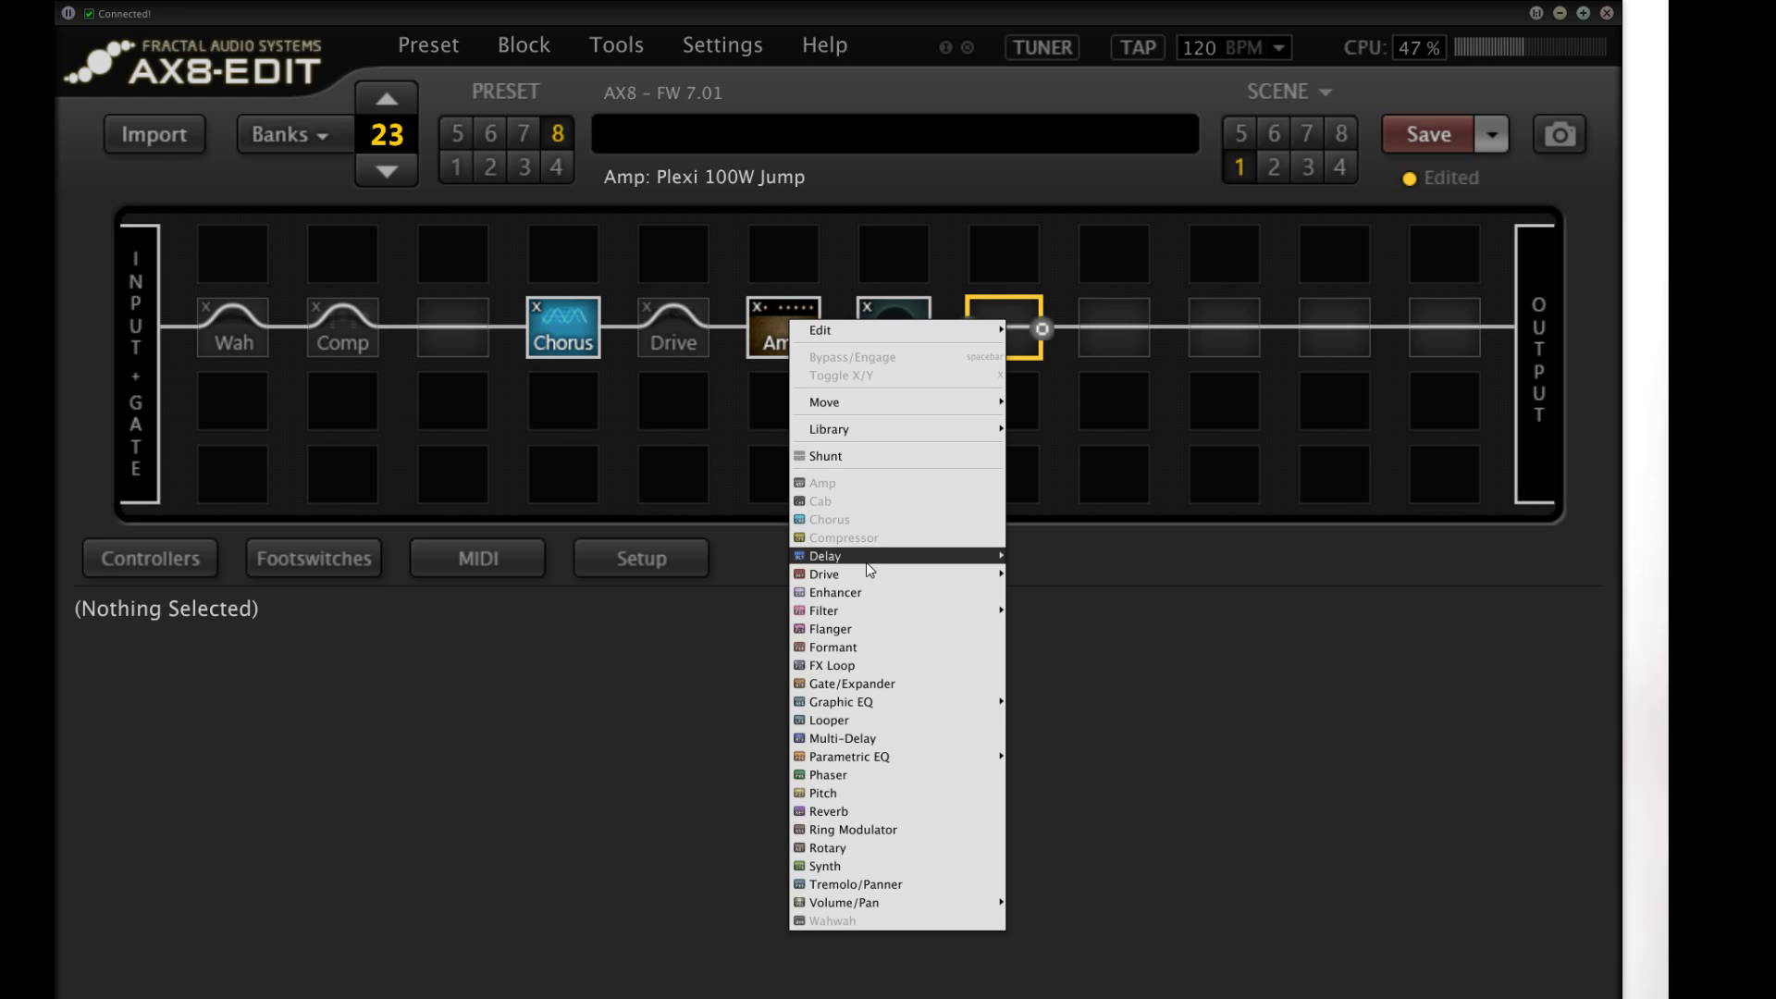
{"action": "mouse_move", "coordinate": [908, 558]}
{"action": "left_click", "coordinate": [1043, 538]}
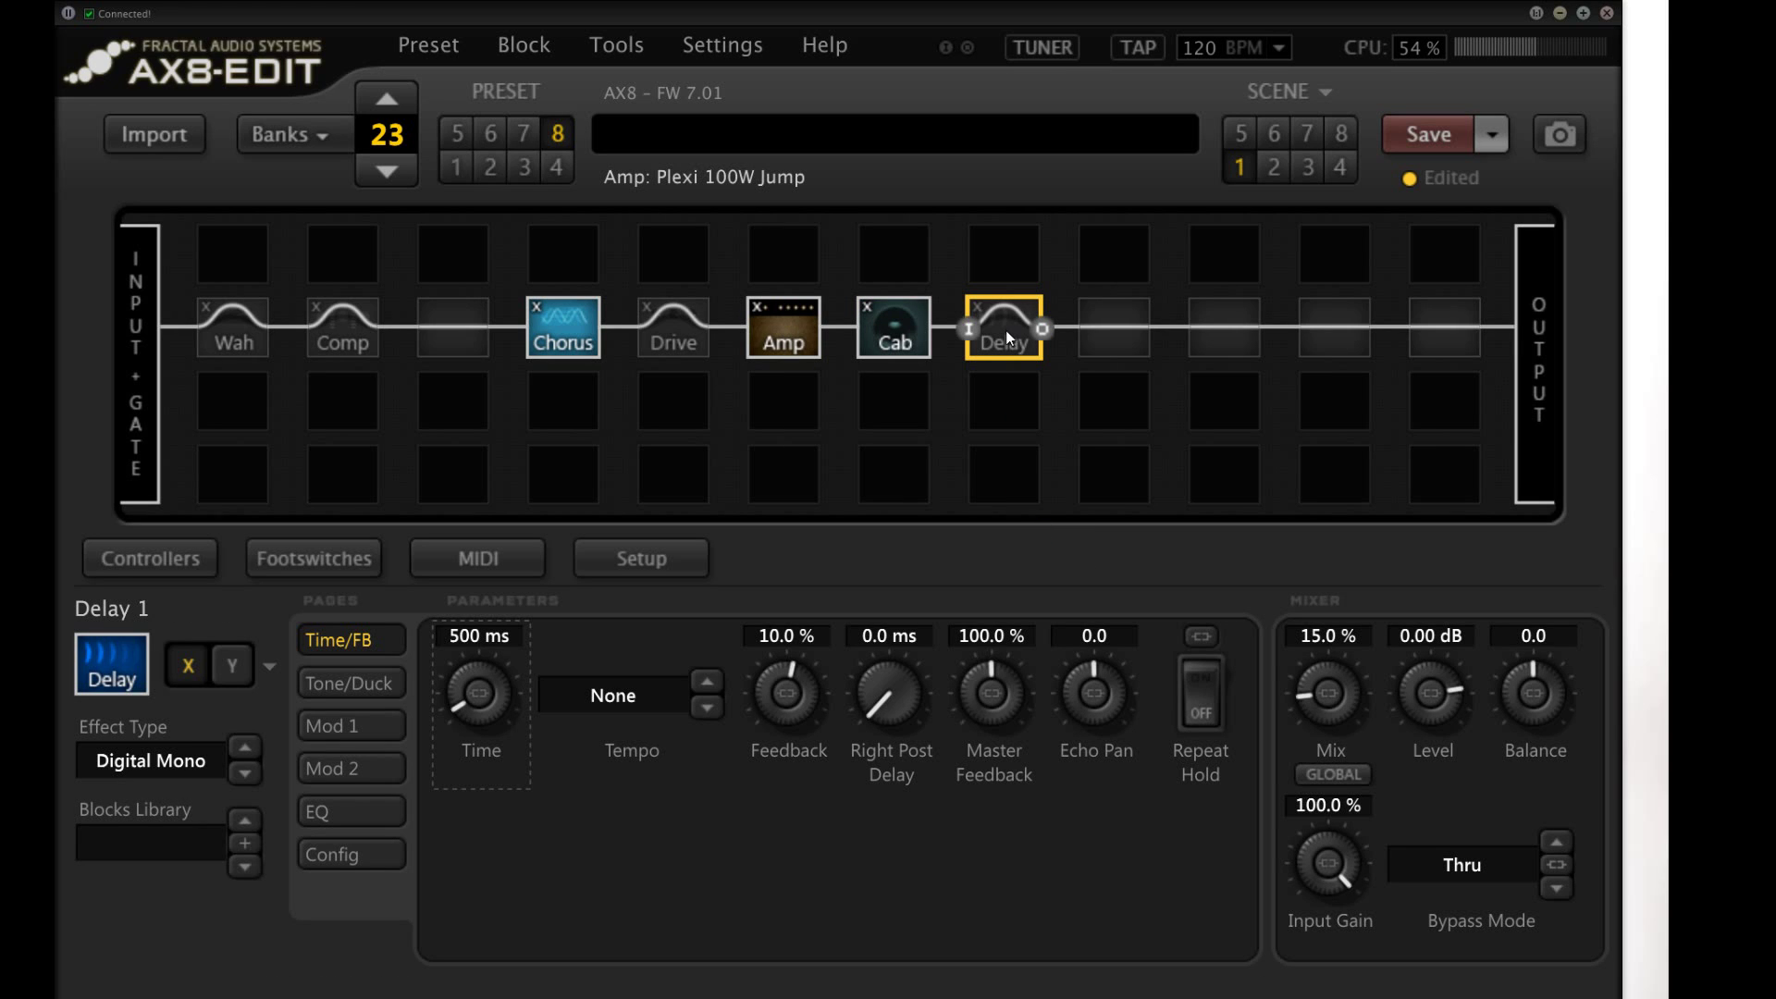
{"action": "left_click", "coordinate": [209, 768]}
{"action": "left_click", "coordinate": [174, 695]}
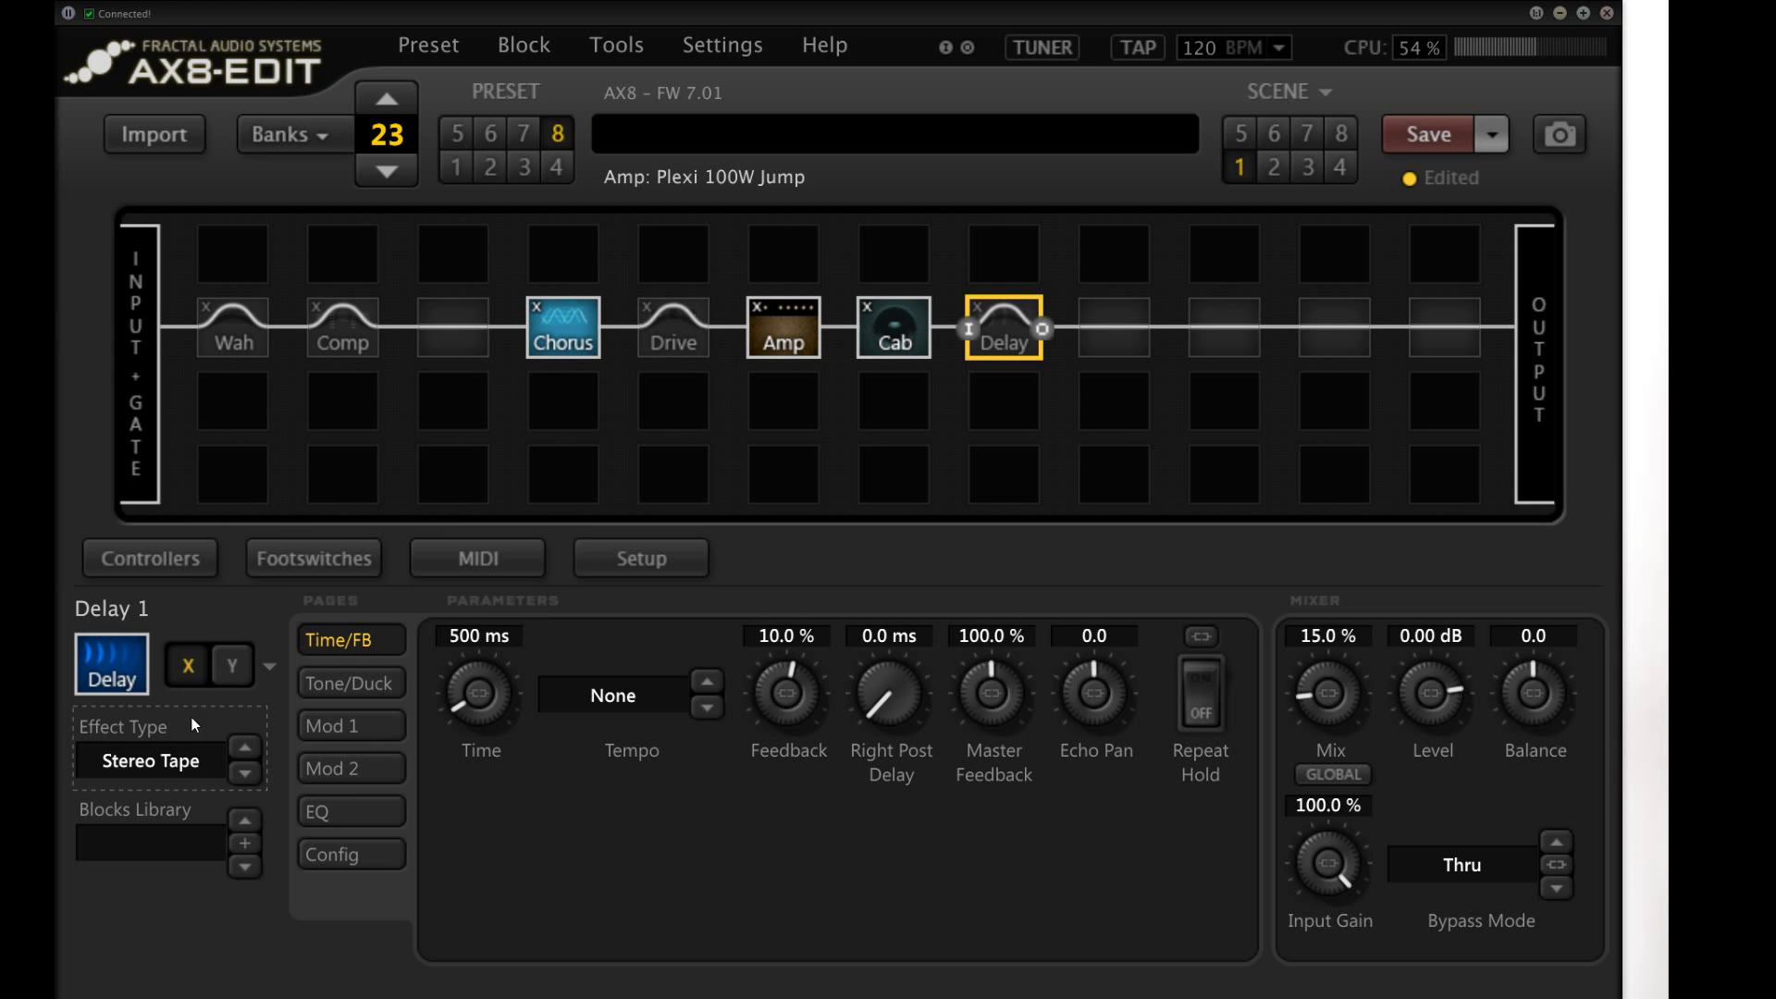
Step: Set the Delay 1 block's tempo to 1/4 in its X state, view the Y state and return to X
{"action": "left_click", "coordinate": [614, 699]}
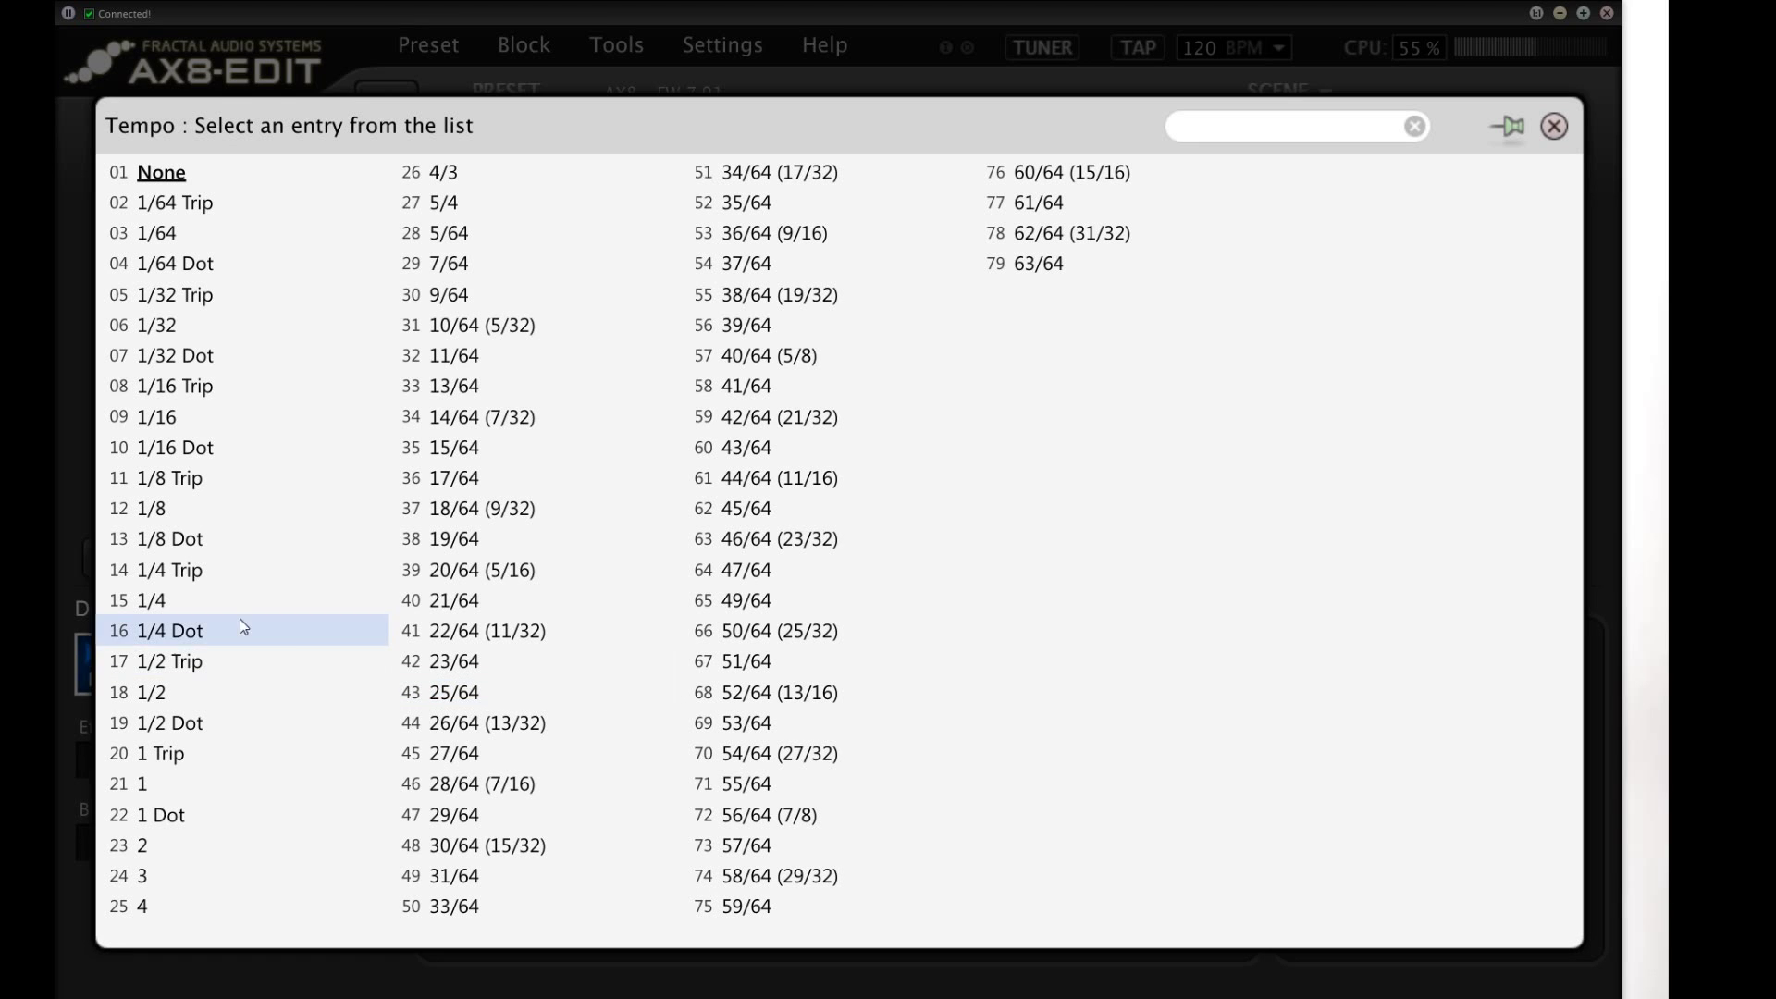
{"action": "left_click", "coordinate": [174, 605]}
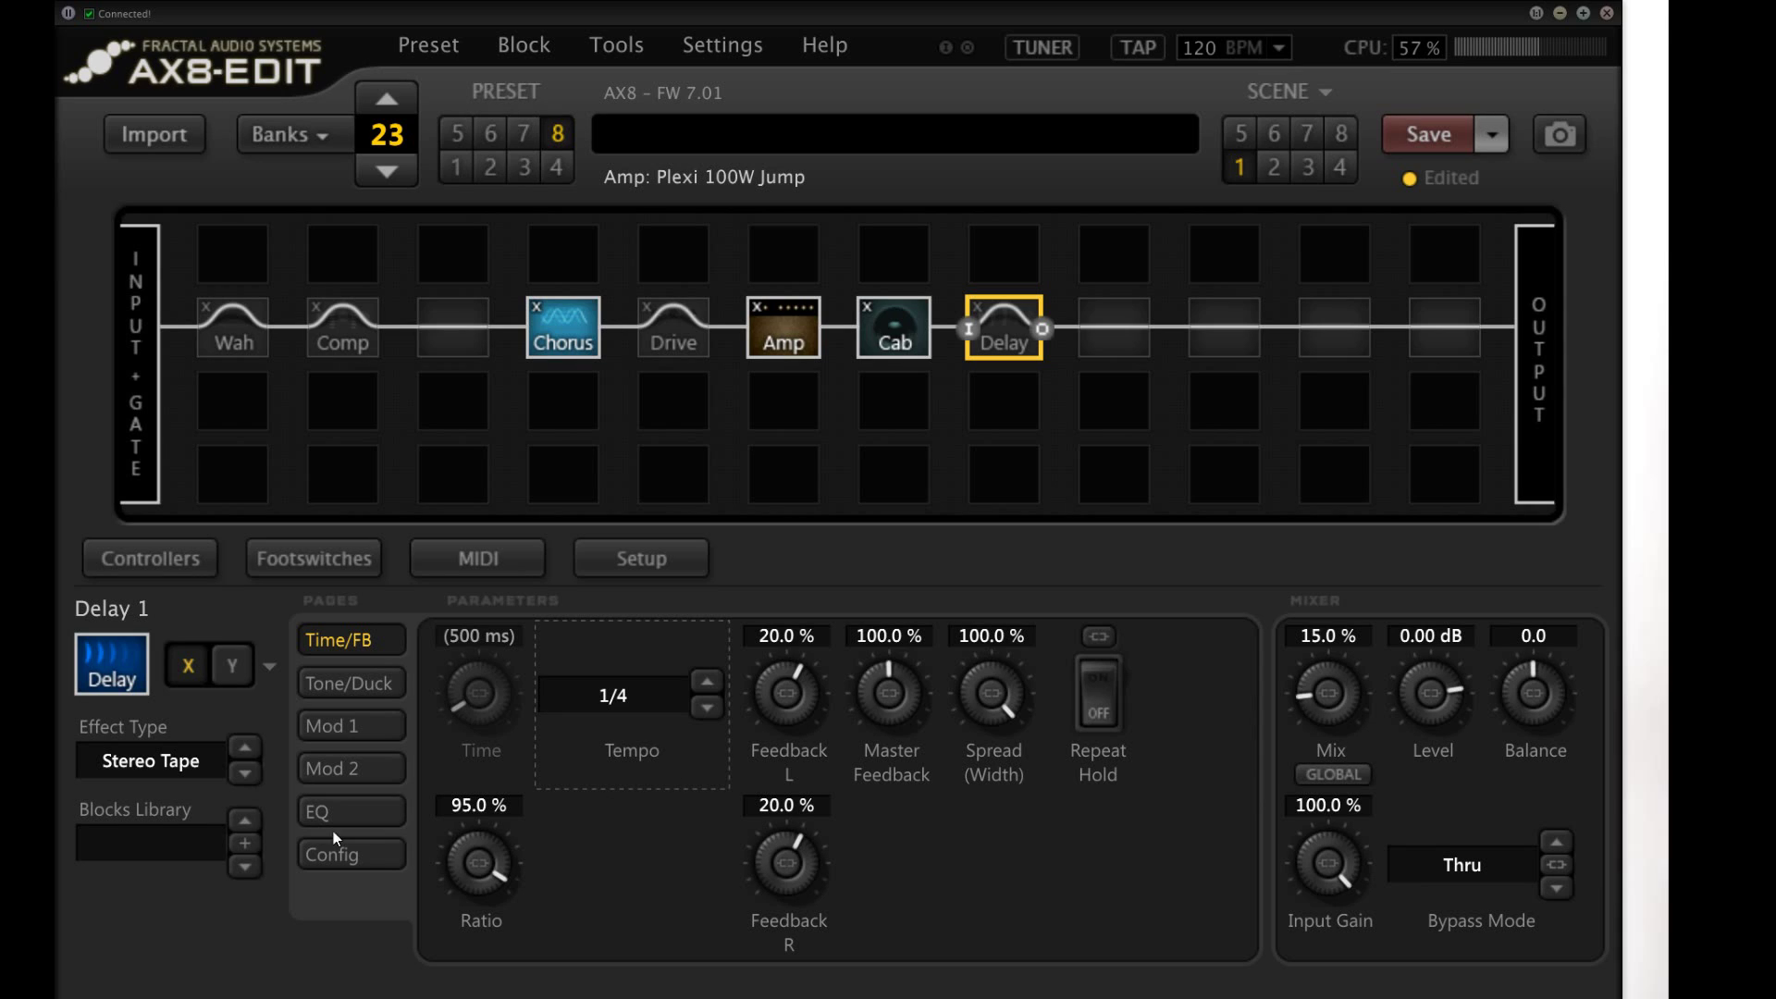
{"action": "left_click", "coordinate": [232, 665]}
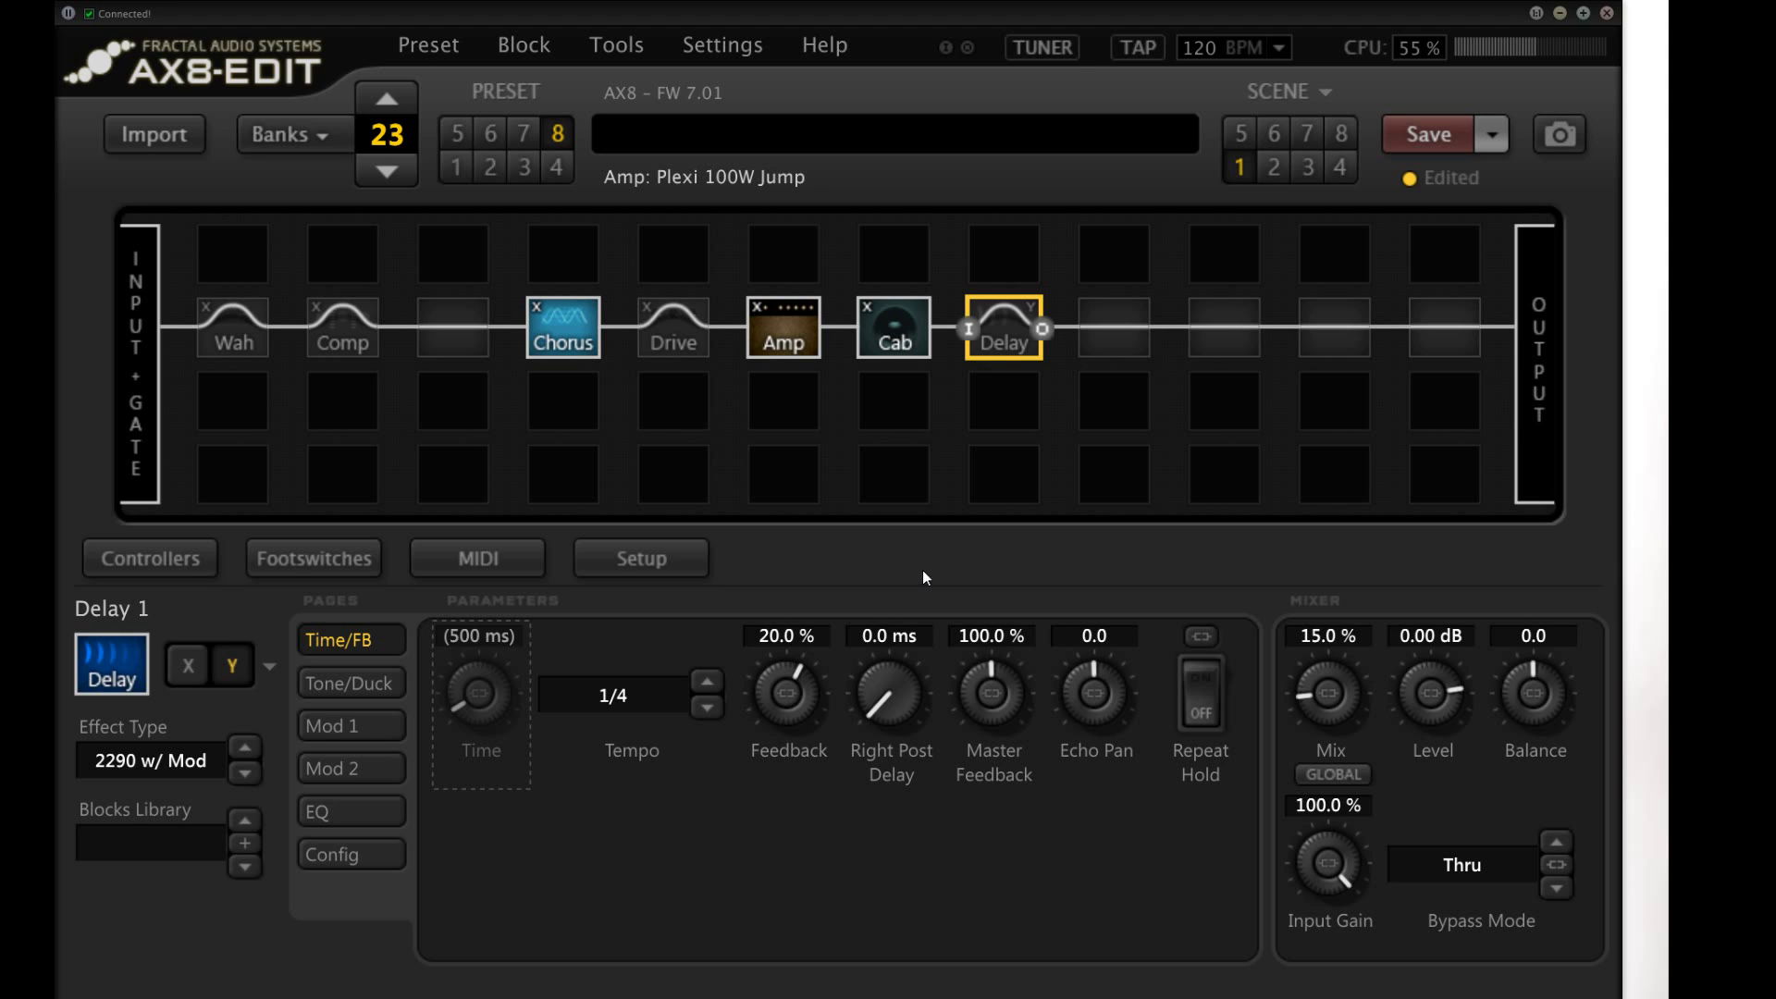
{"action": "left_click", "coordinate": [186, 666]}
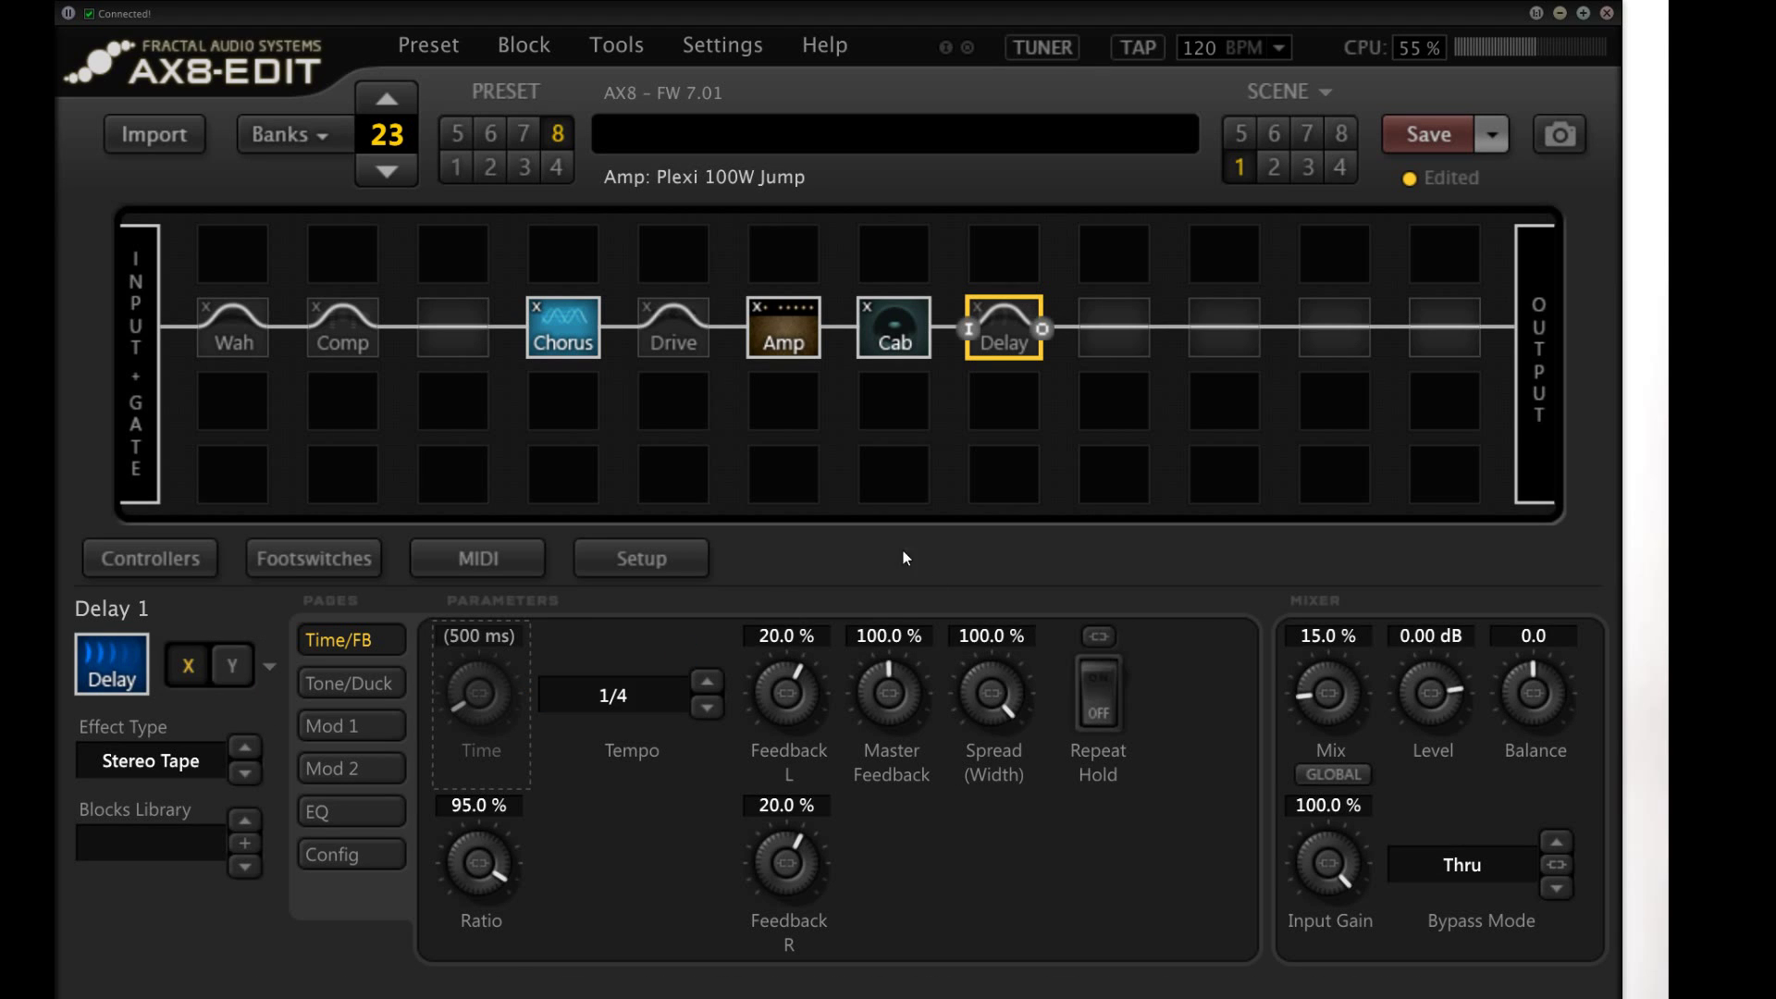
Step: Add a Multi-Delay block in the slot after the delay and set its effect type to Plex Detune
{"action": "right_click", "coordinate": [1123, 324]}
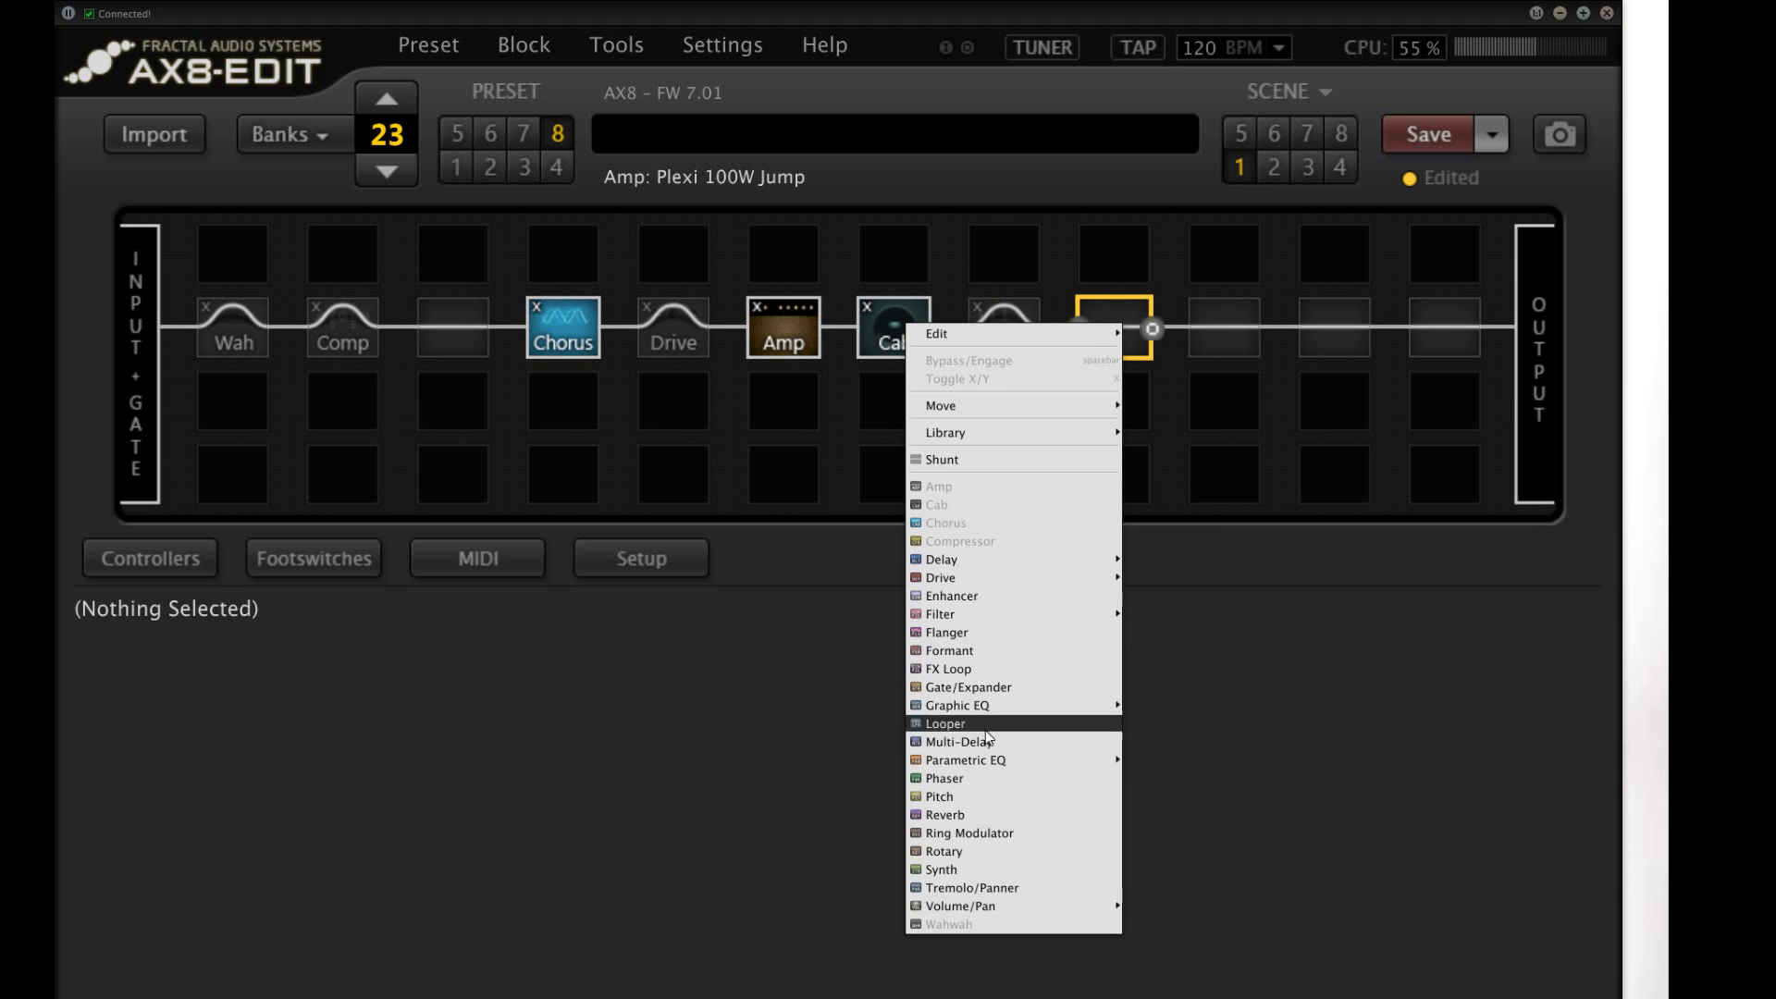
{"action": "left_click", "coordinate": [1055, 742]}
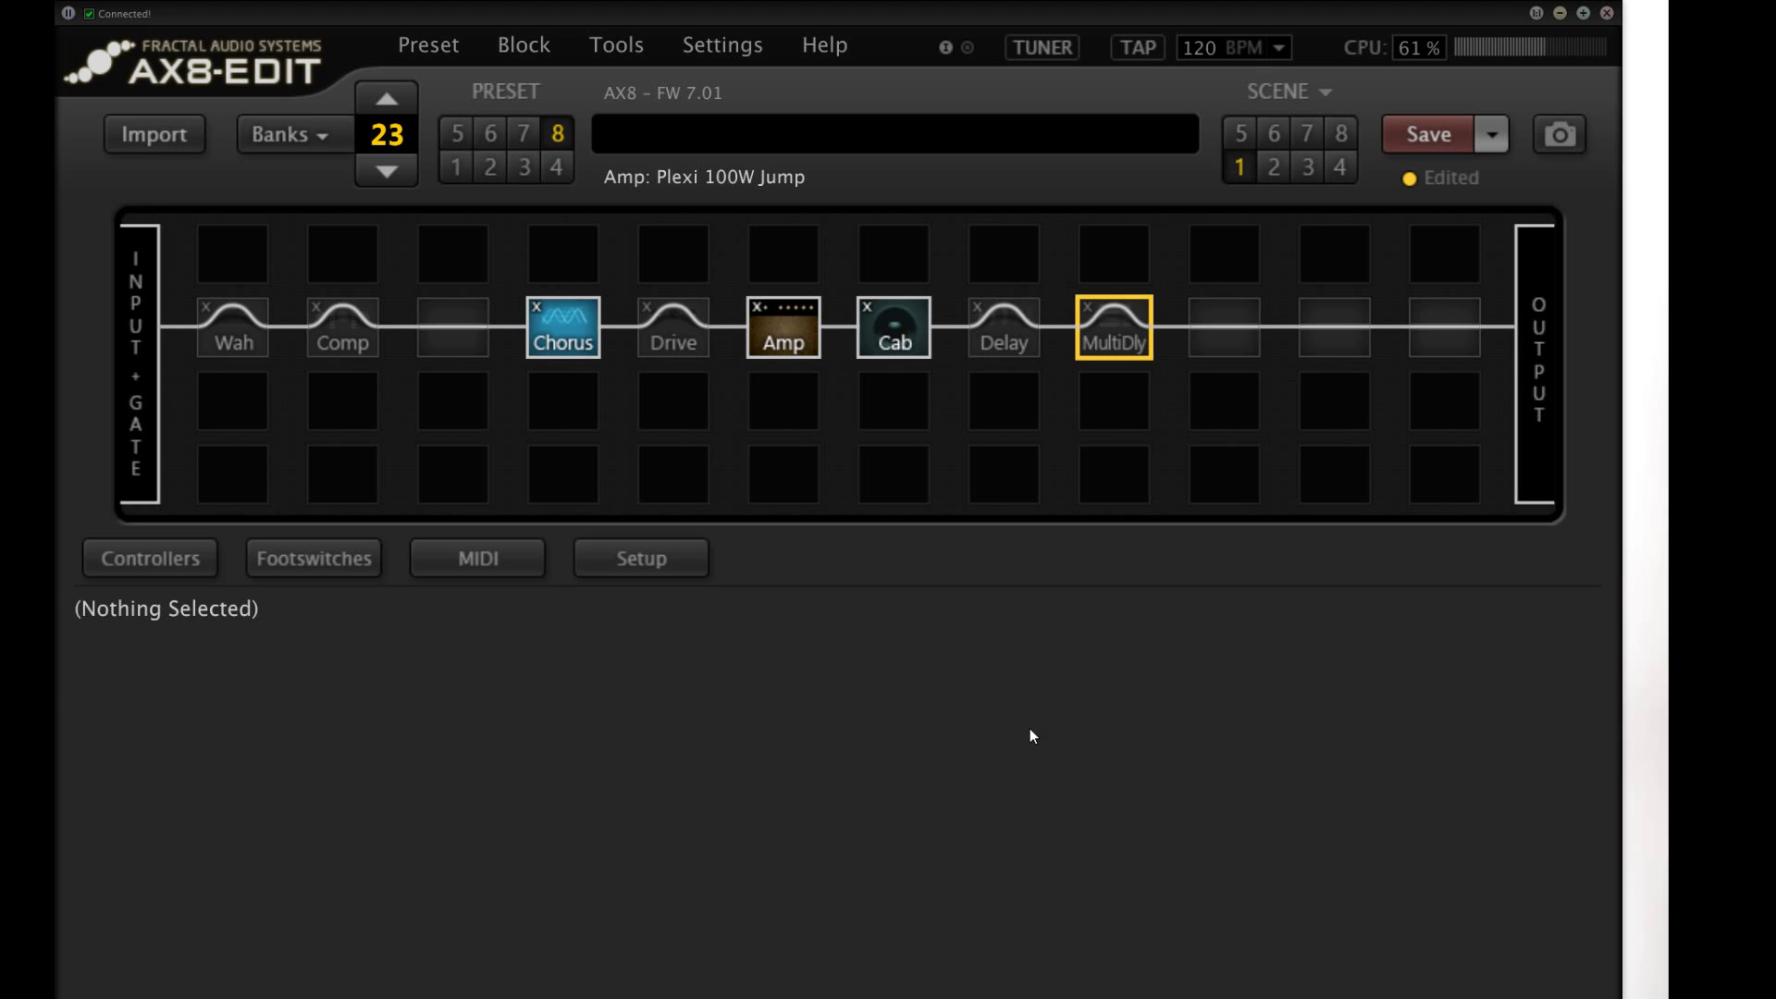
{"action": "left_click", "coordinate": [190, 766]}
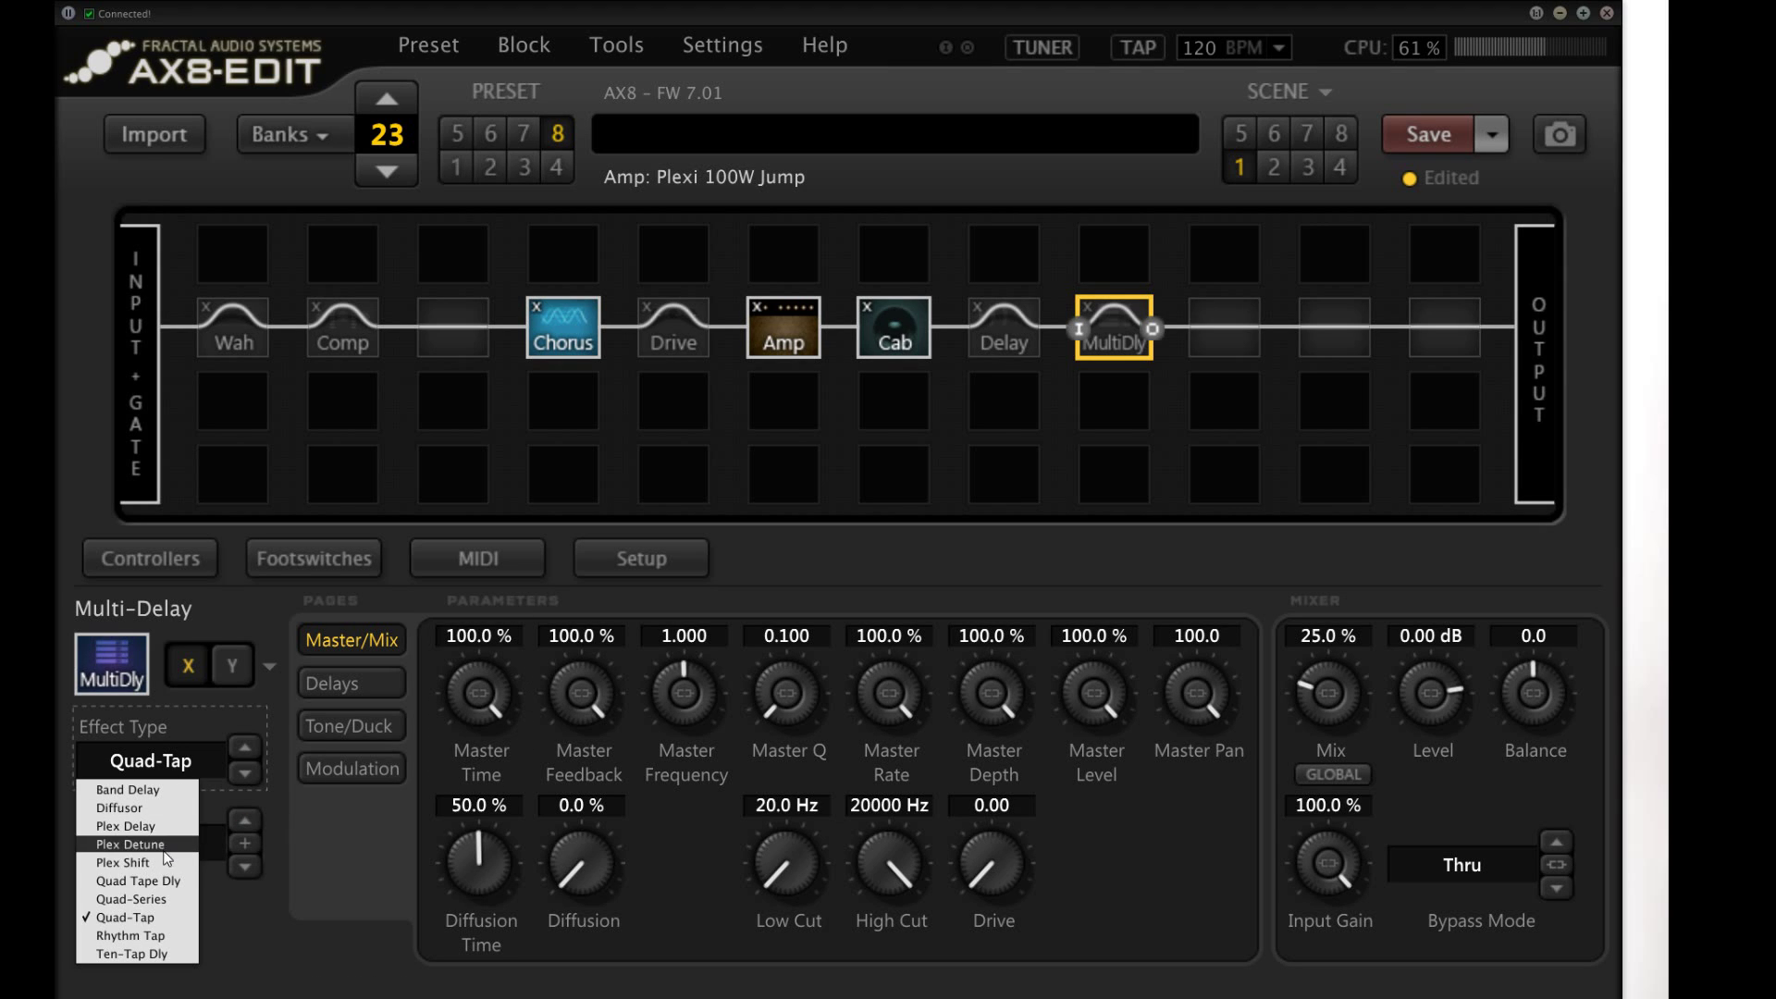
{"action": "left_click", "coordinate": [129, 844]}
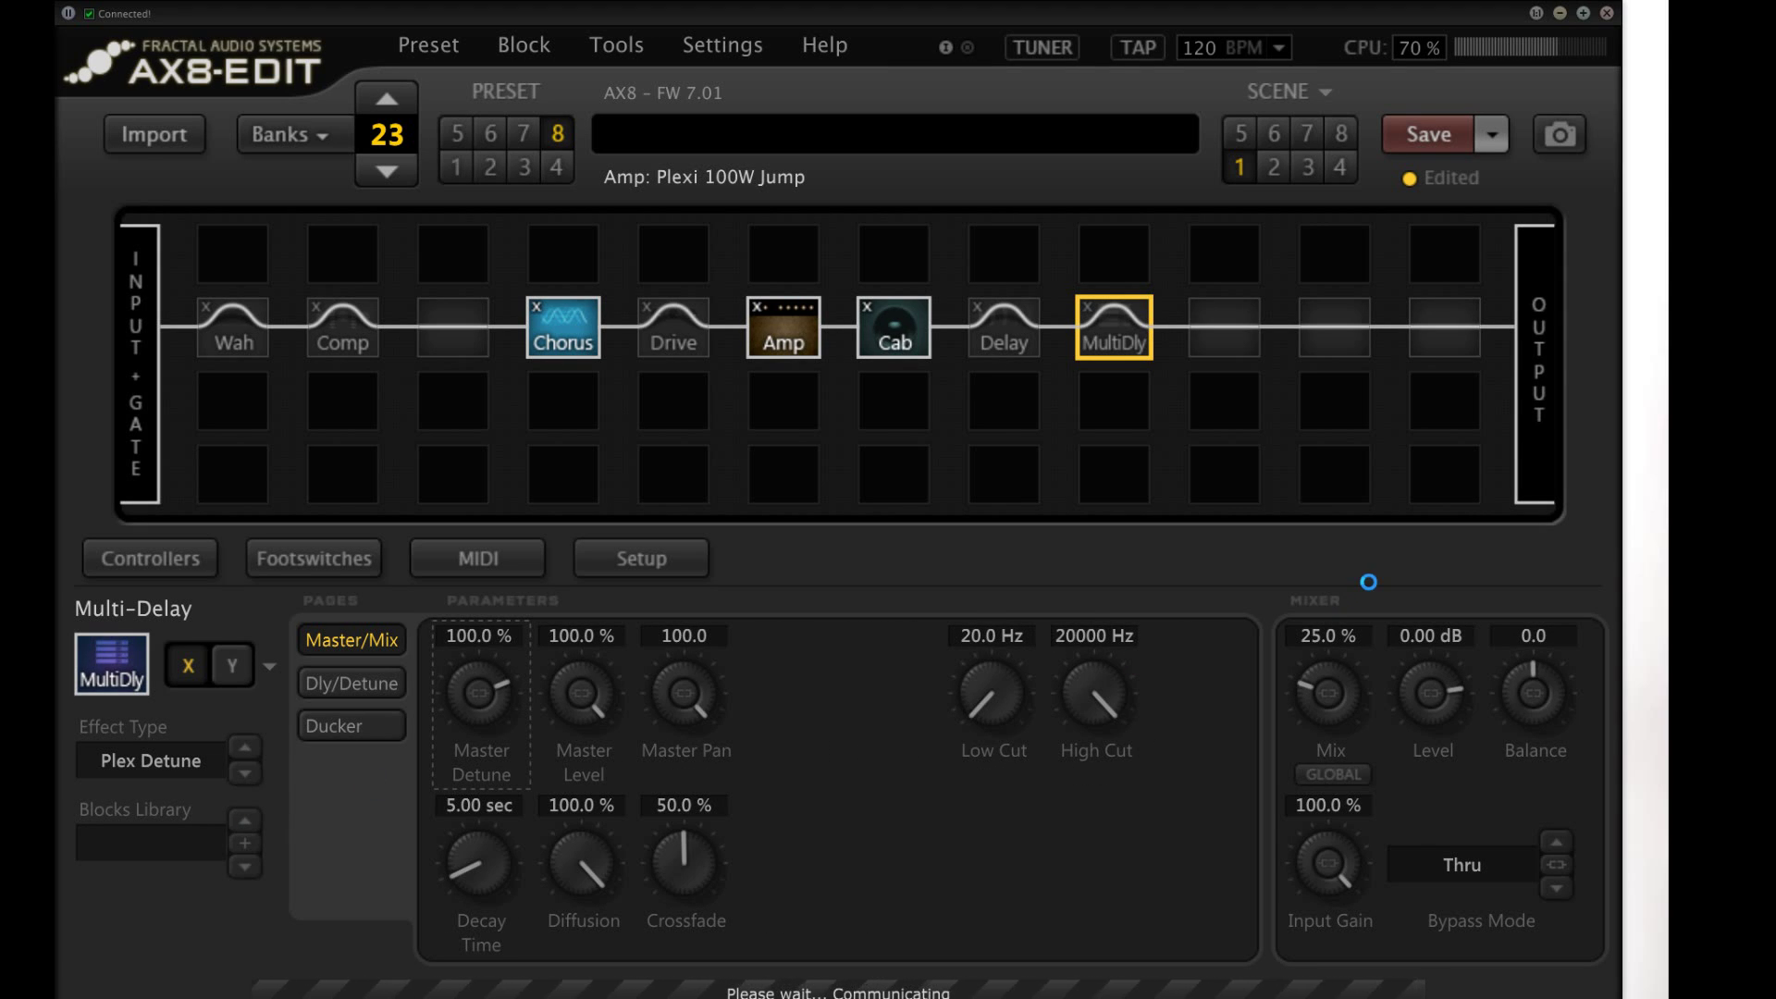
Step: Recall the library reverb Mokes Studio into the last slot before the output
{"action": "left_click", "coordinate": [1440, 323]}
{"action": "right_click", "coordinate": [1438, 329]}
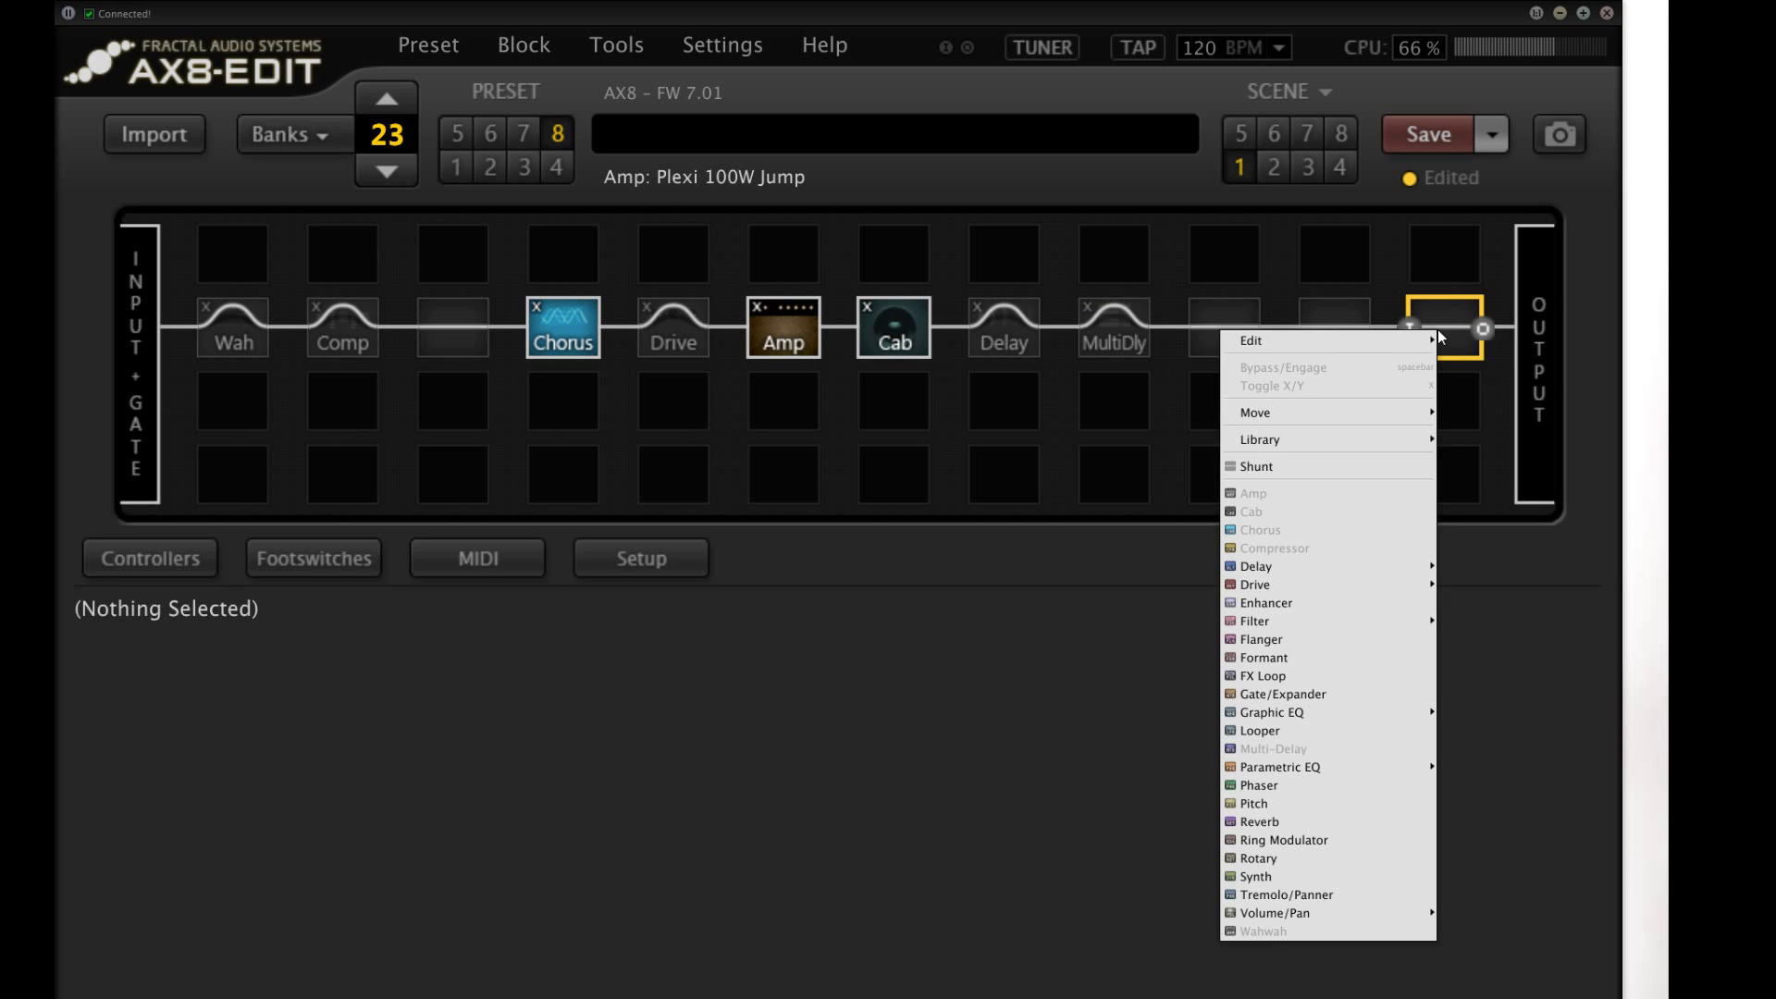
{"action": "mouse_move", "coordinate": [1343, 574]}
{"action": "mouse_move", "coordinate": [1366, 443]}
{"action": "mouse_move", "coordinate": [1499, 533]}
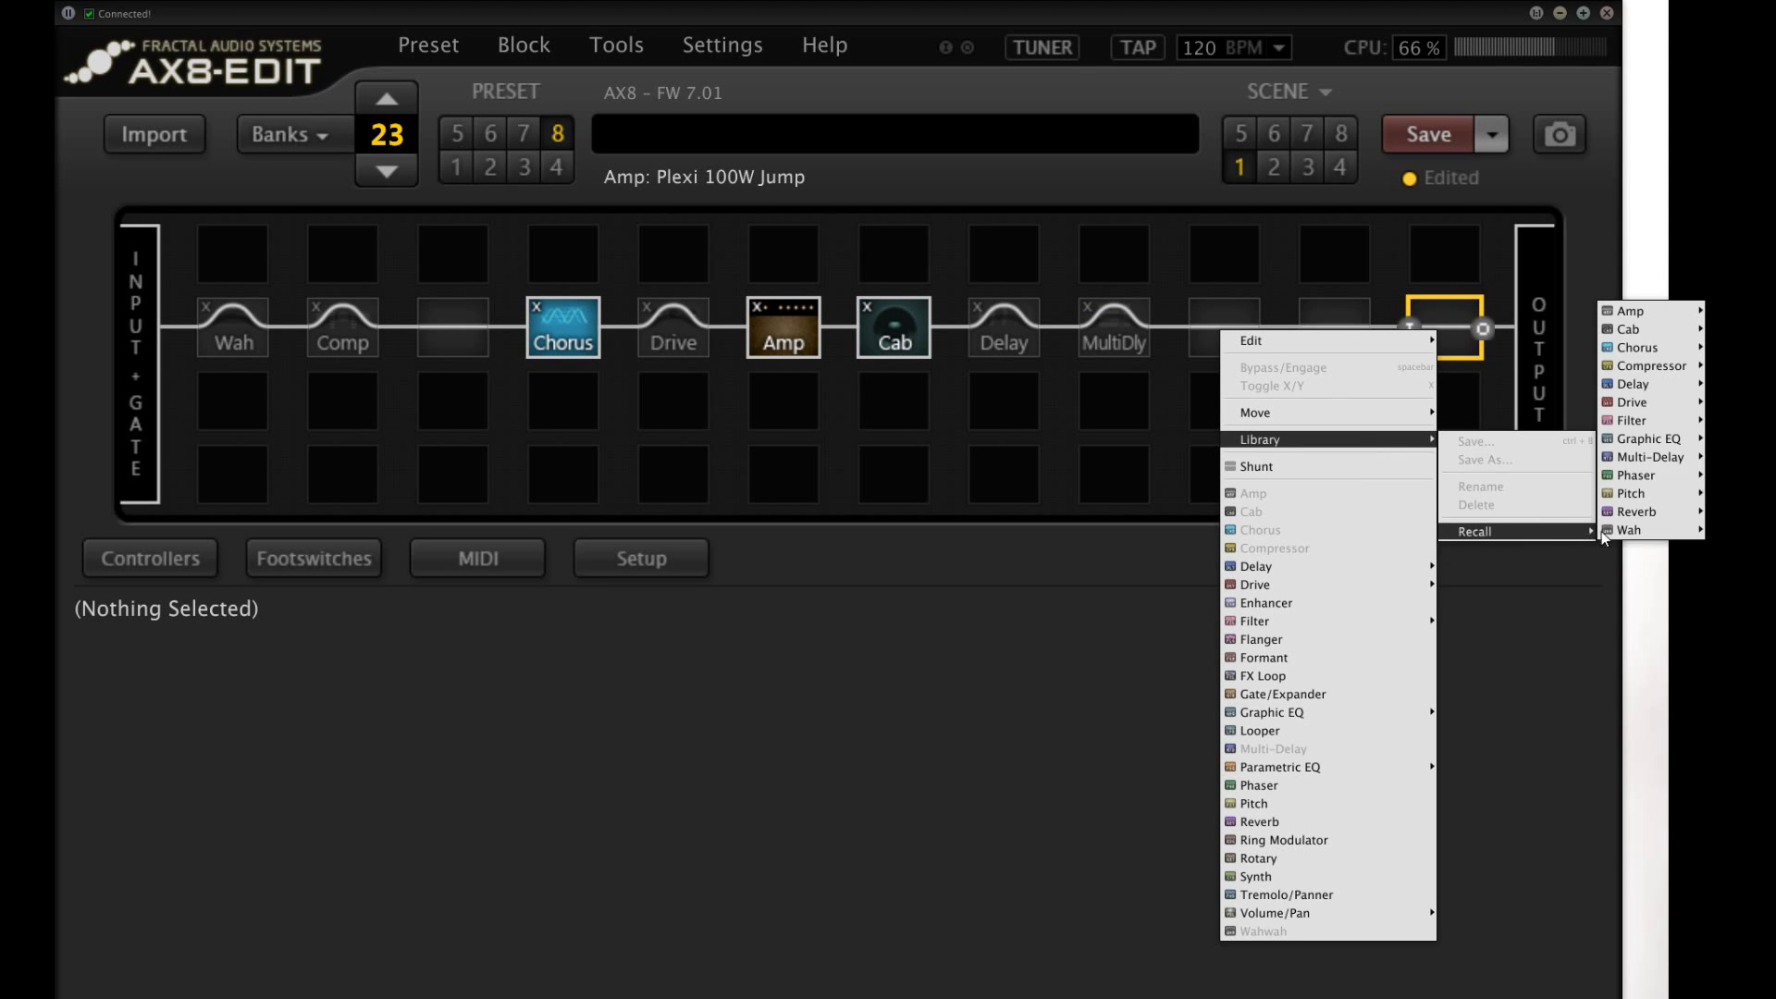
{"action": "mouse_move", "coordinate": [1639, 515]}
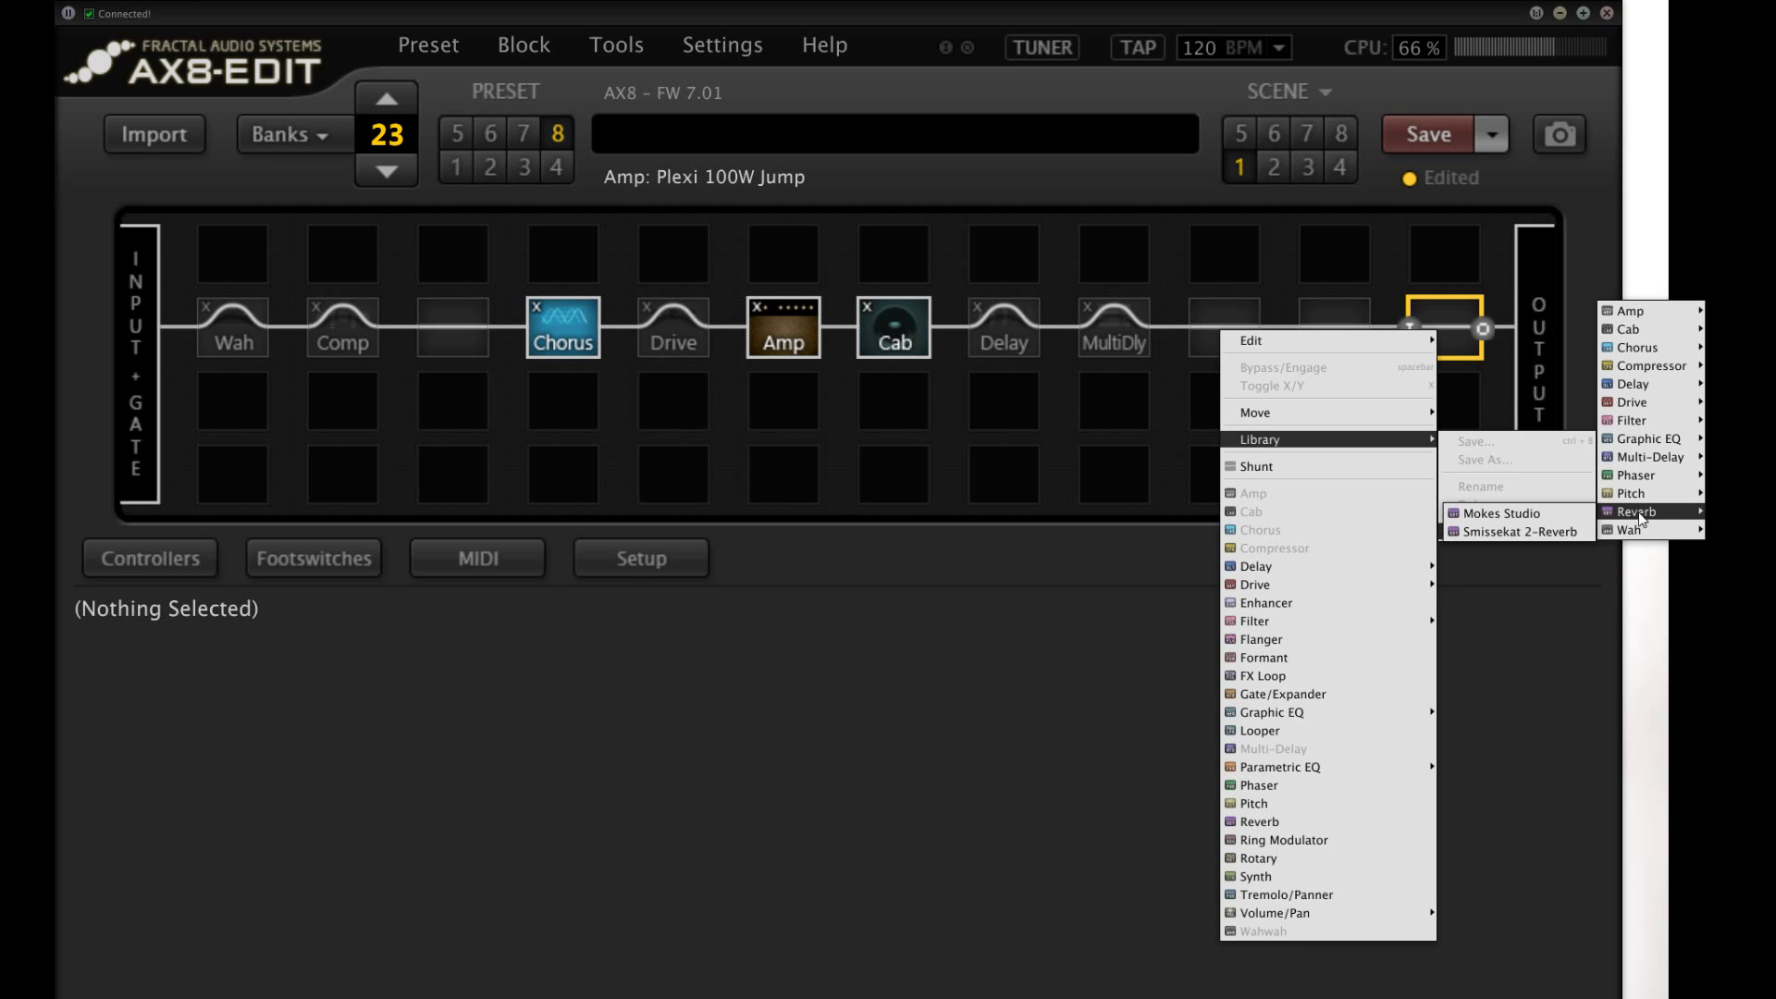
{"action": "left_click", "coordinate": [1508, 513]}
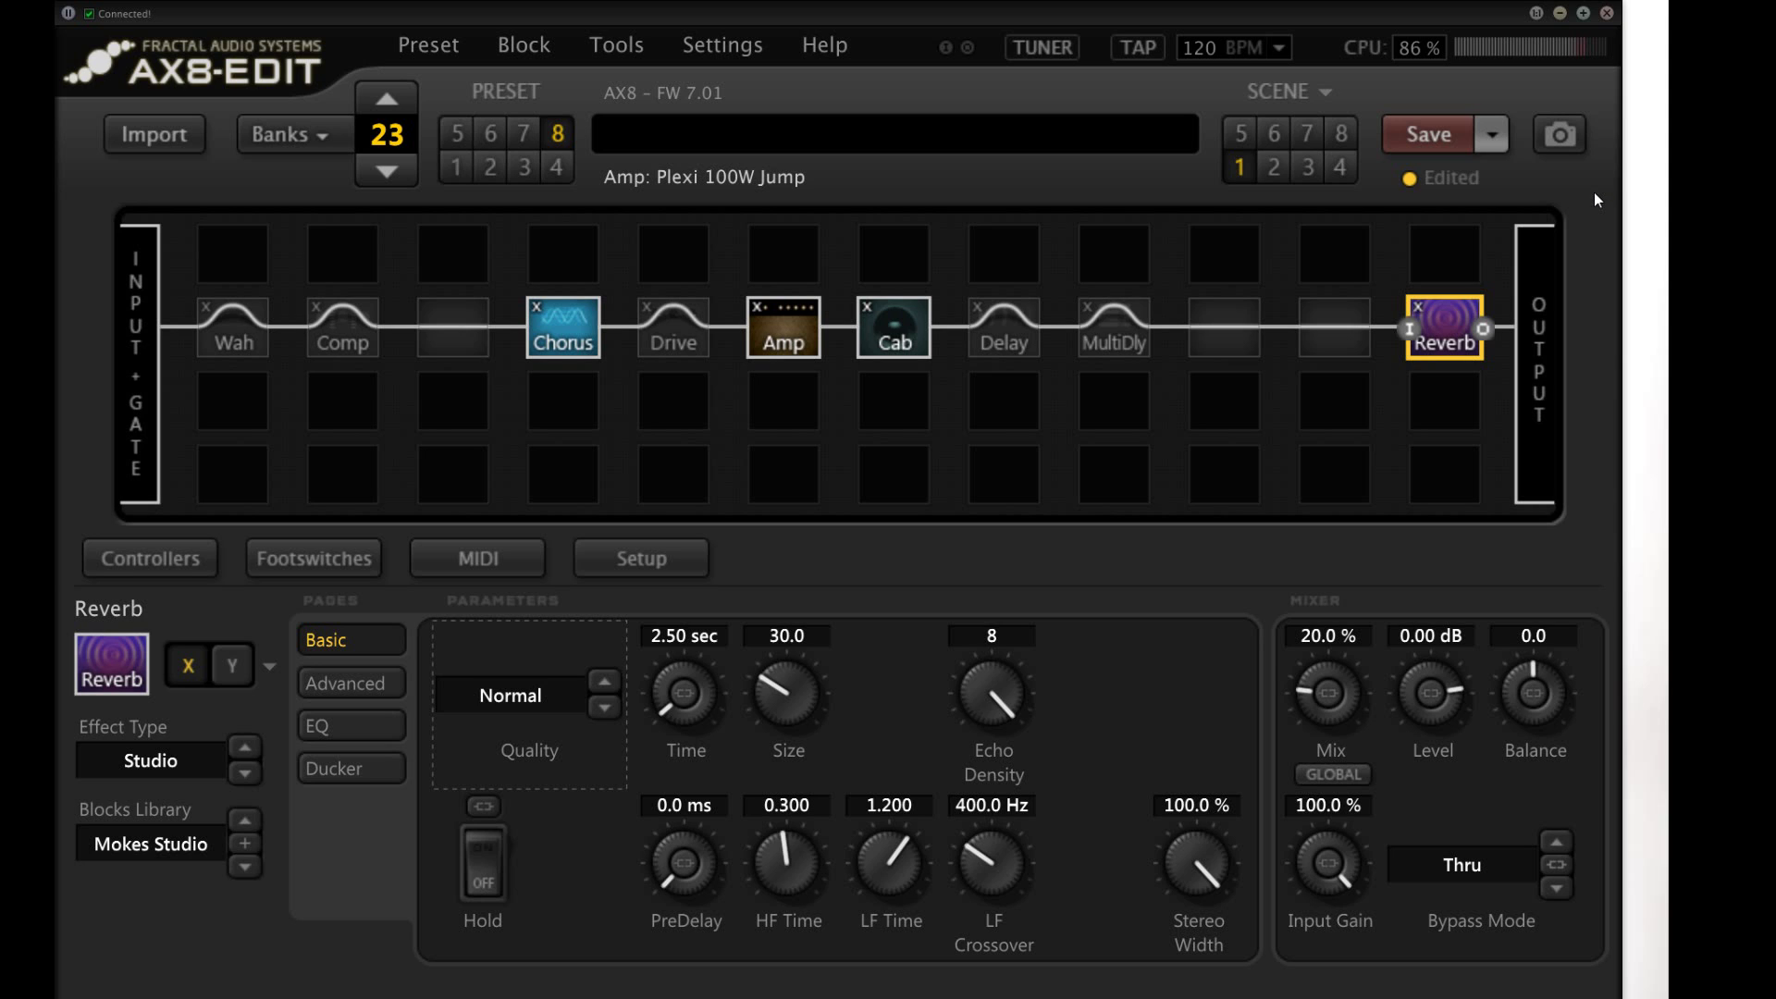
Step: Bypass the Chorus block, view the Amp block's GEQ page and return to its Basic page
{"action": "left_click", "coordinate": [555, 333]}
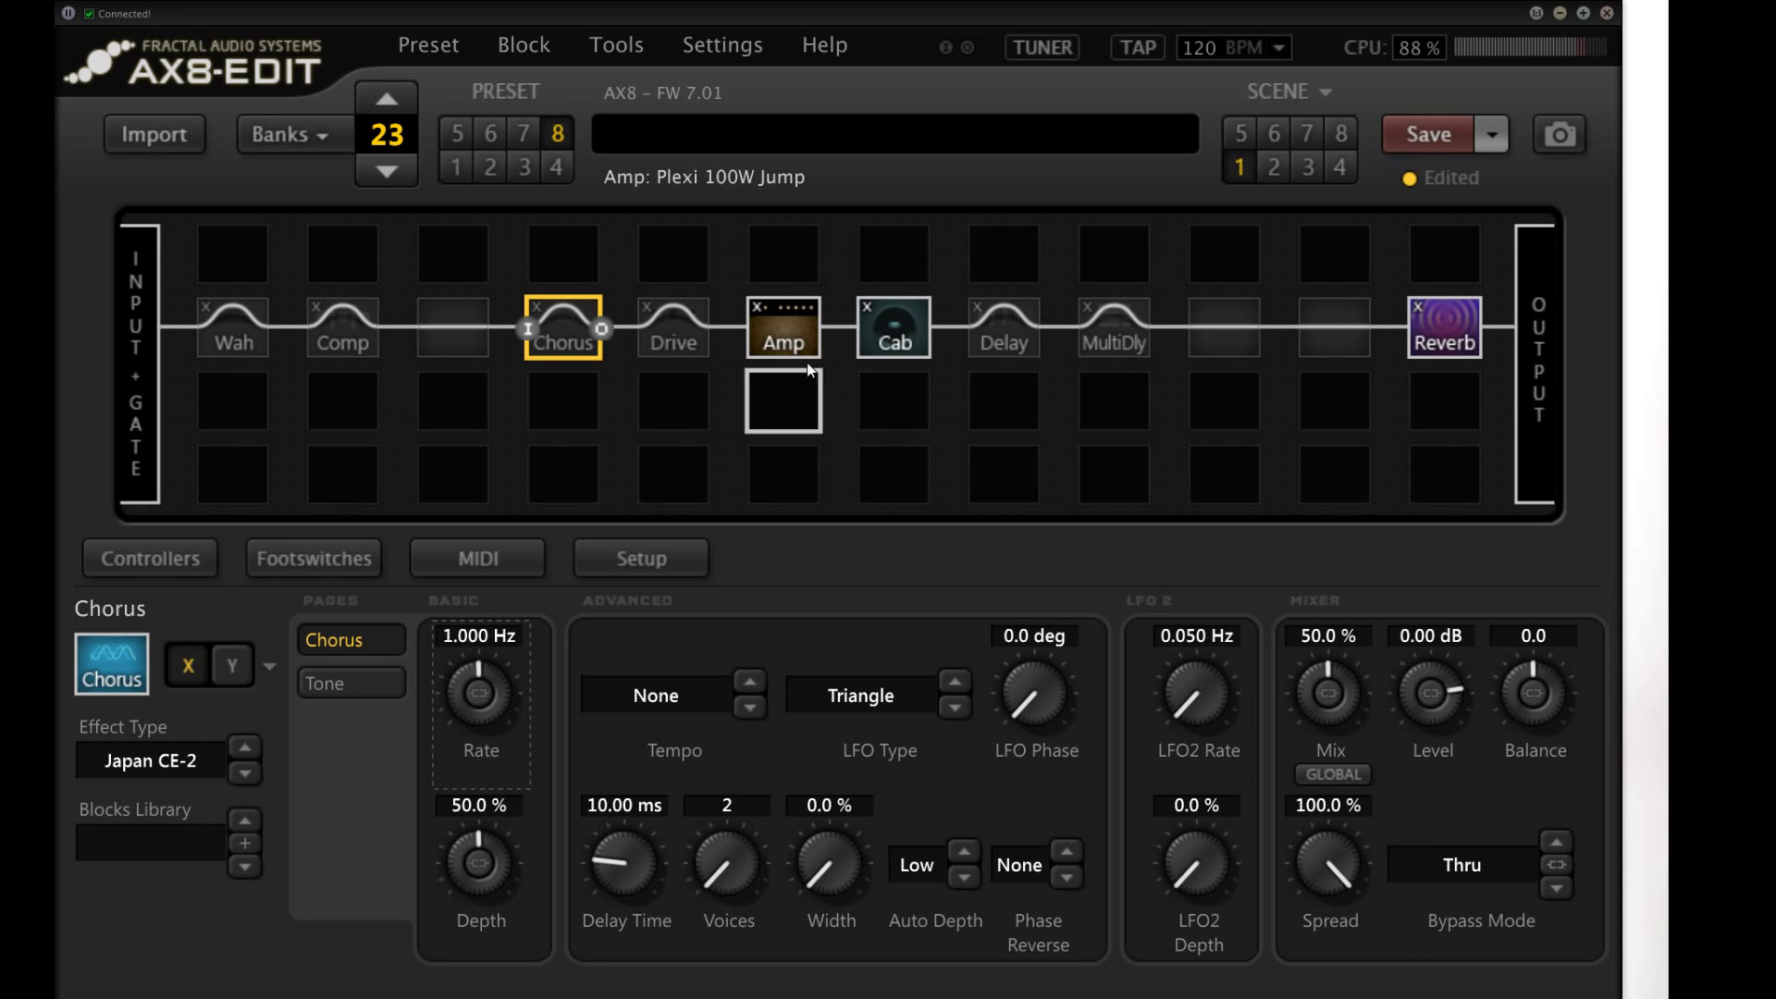
{"action": "left_click", "coordinate": [784, 335]}
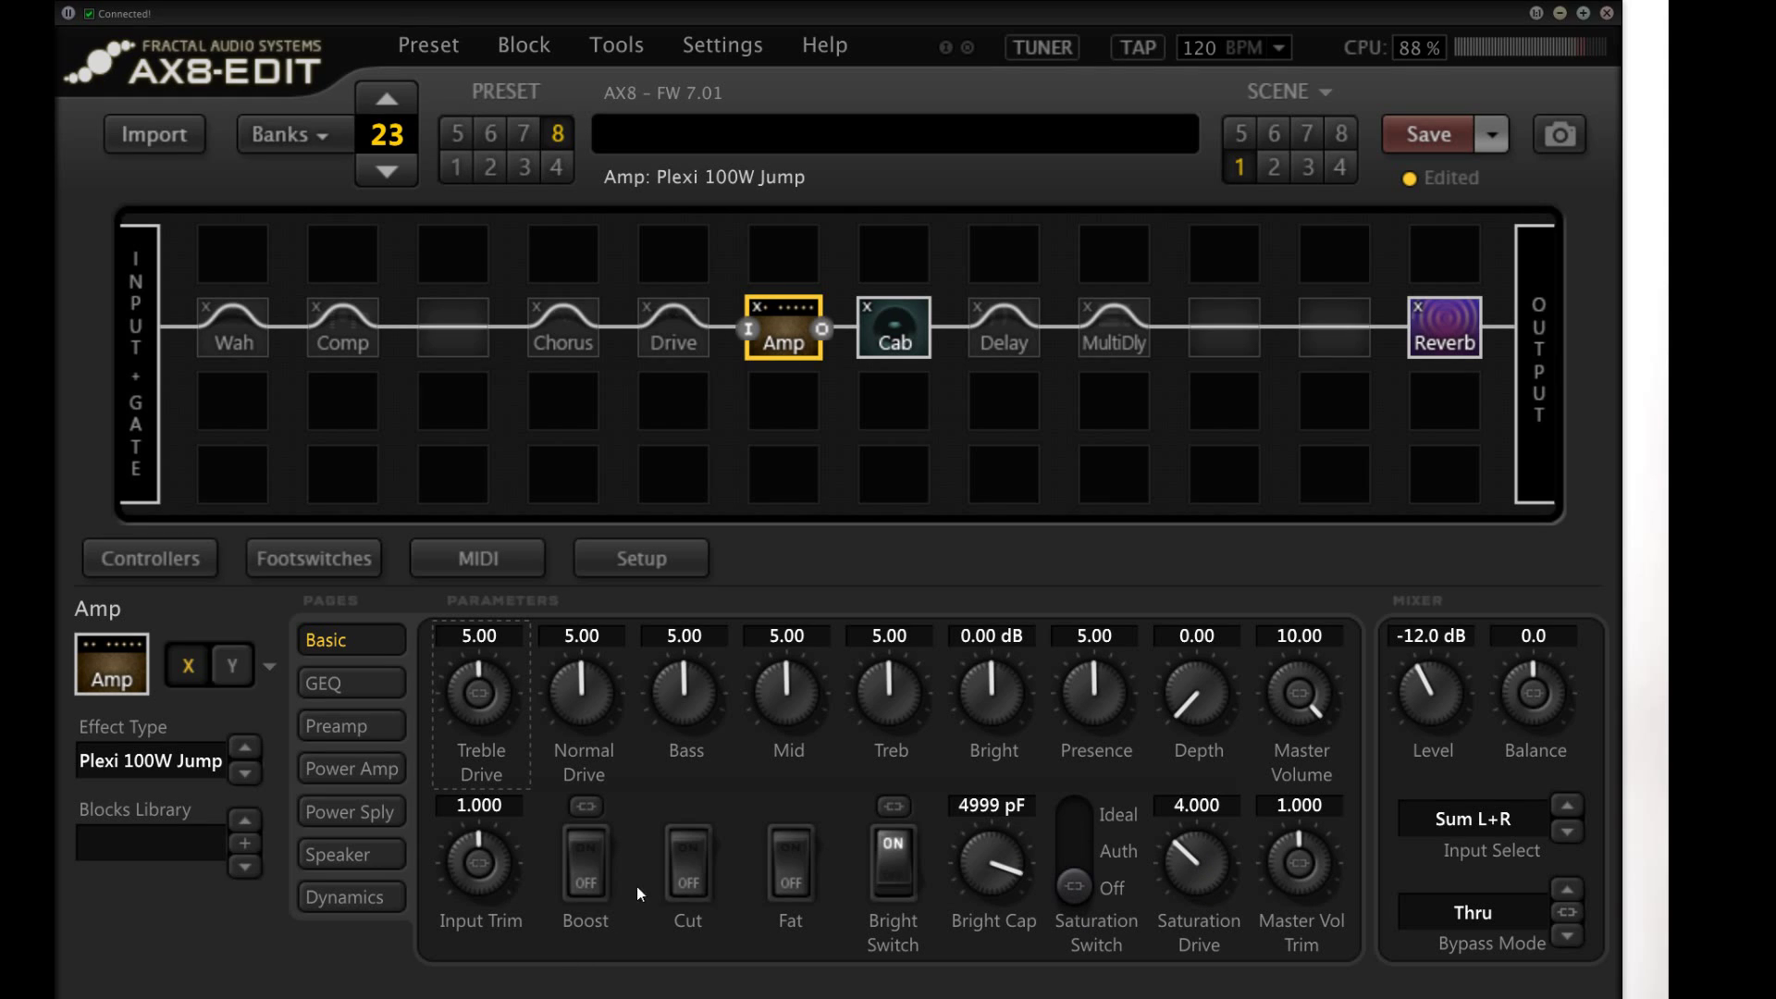
{"action": "left_click", "coordinate": [355, 684]}
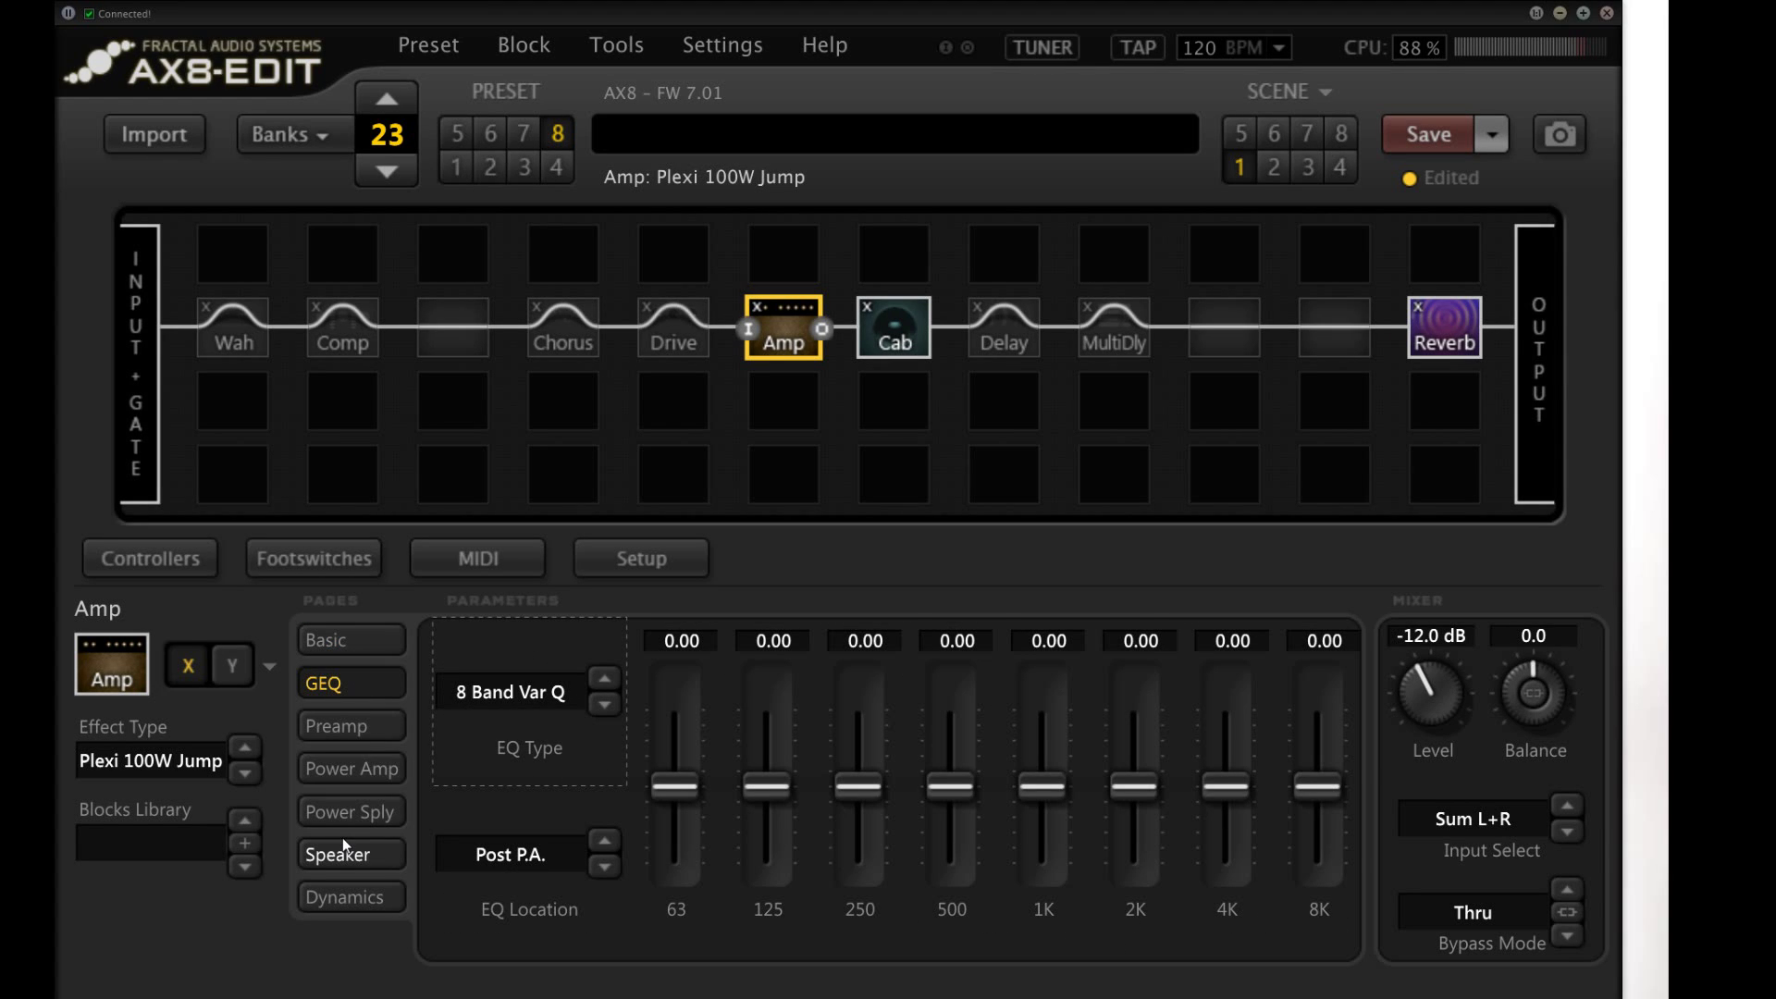
{"action": "left_click", "coordinate": [346, 640]}
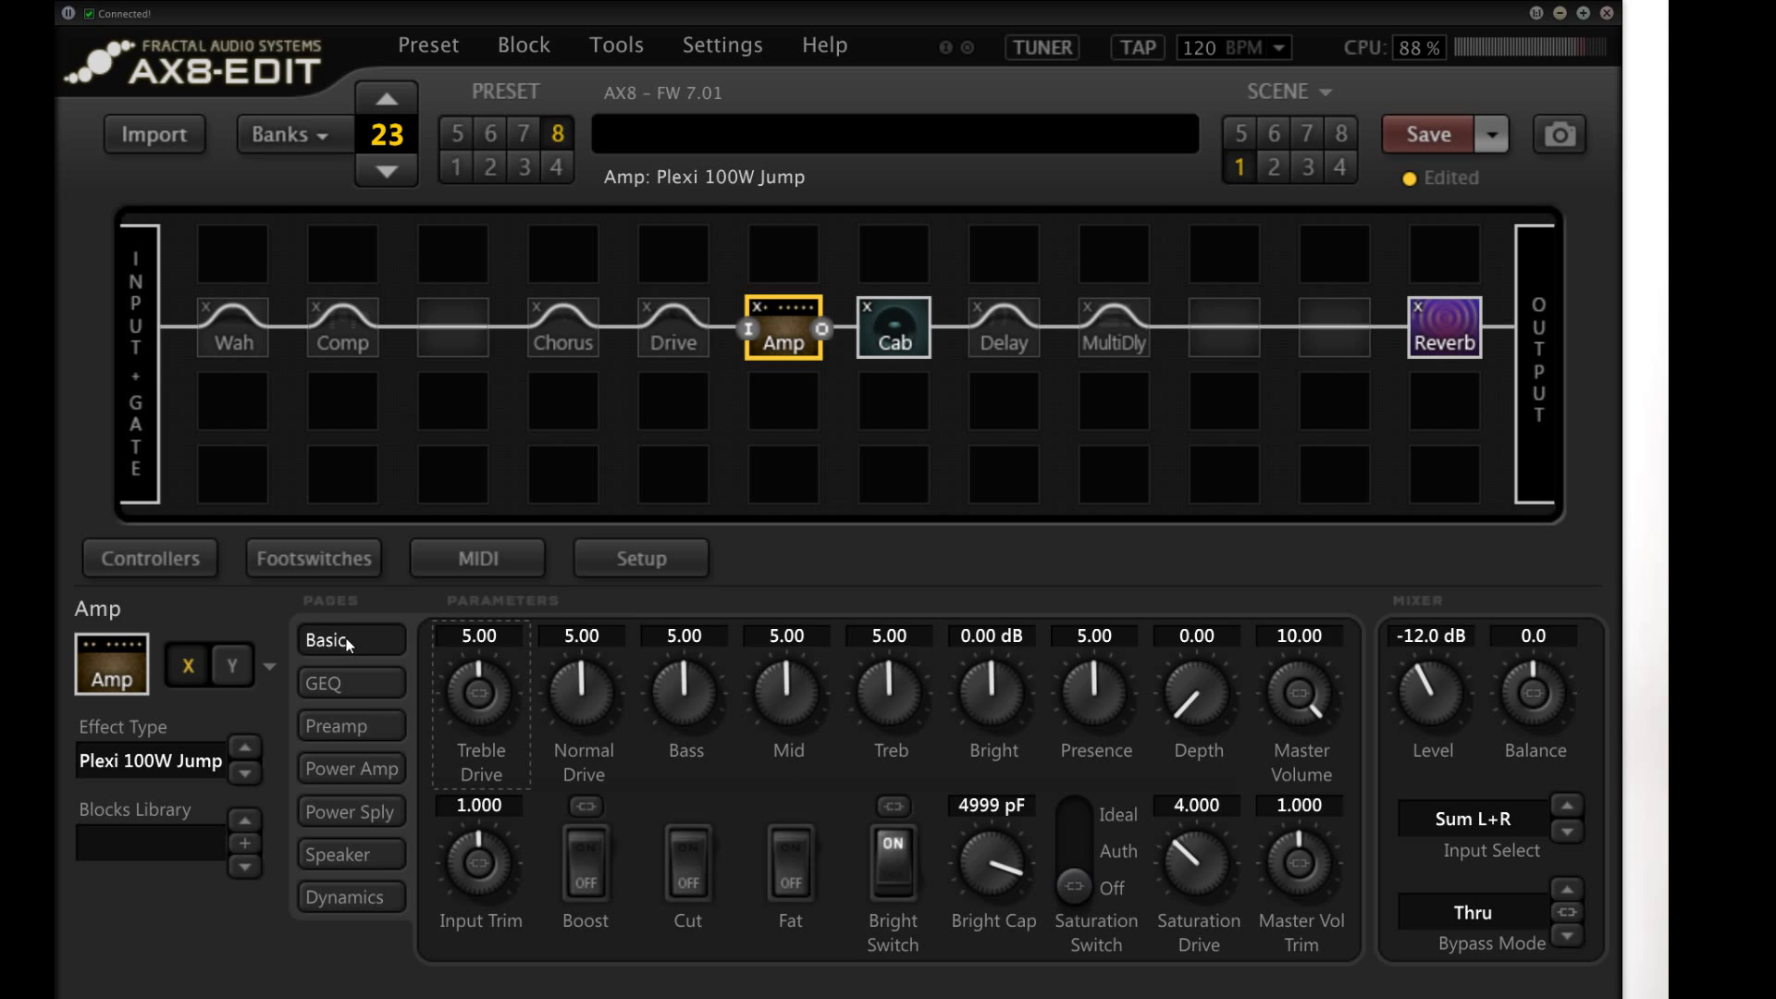
Step: Close AX8-Edit, switch to a maximized AxView, and compare the generic amp controls with Real Amp Controls, leaving the latter on
{"action": "left_click", "coordinate": [1608, 14]}
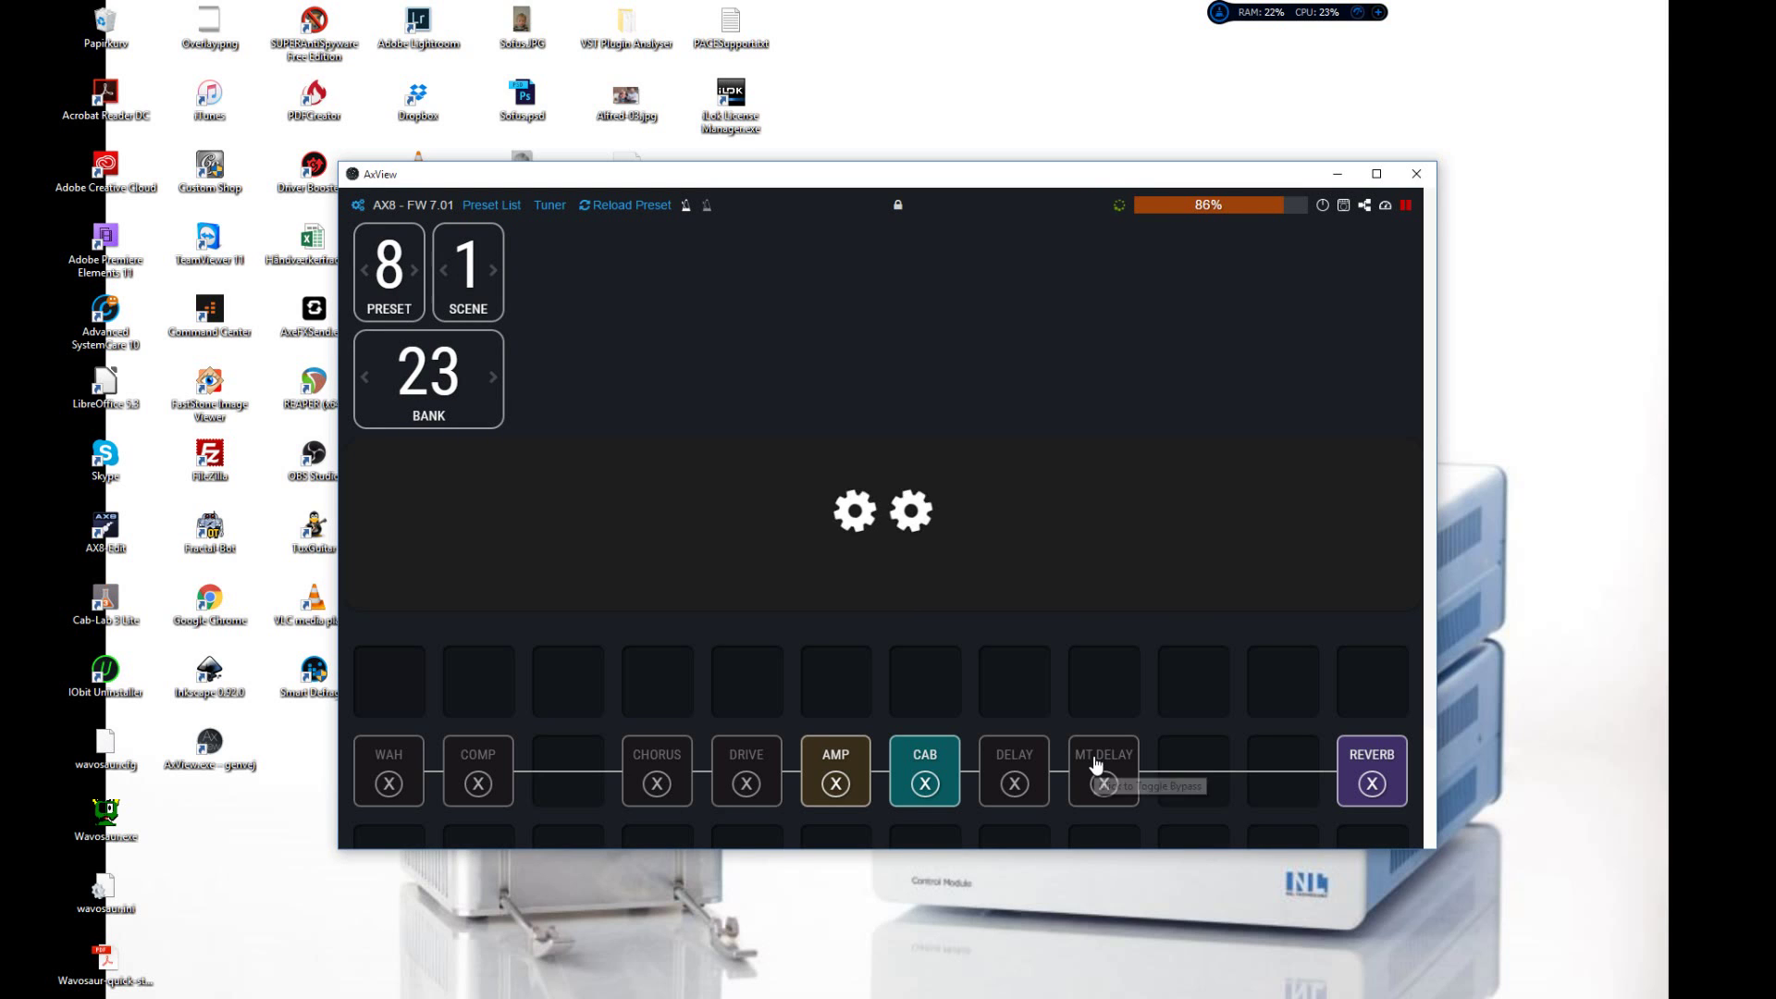
{"action": "left_click", "coordinate": [1384, 176]}
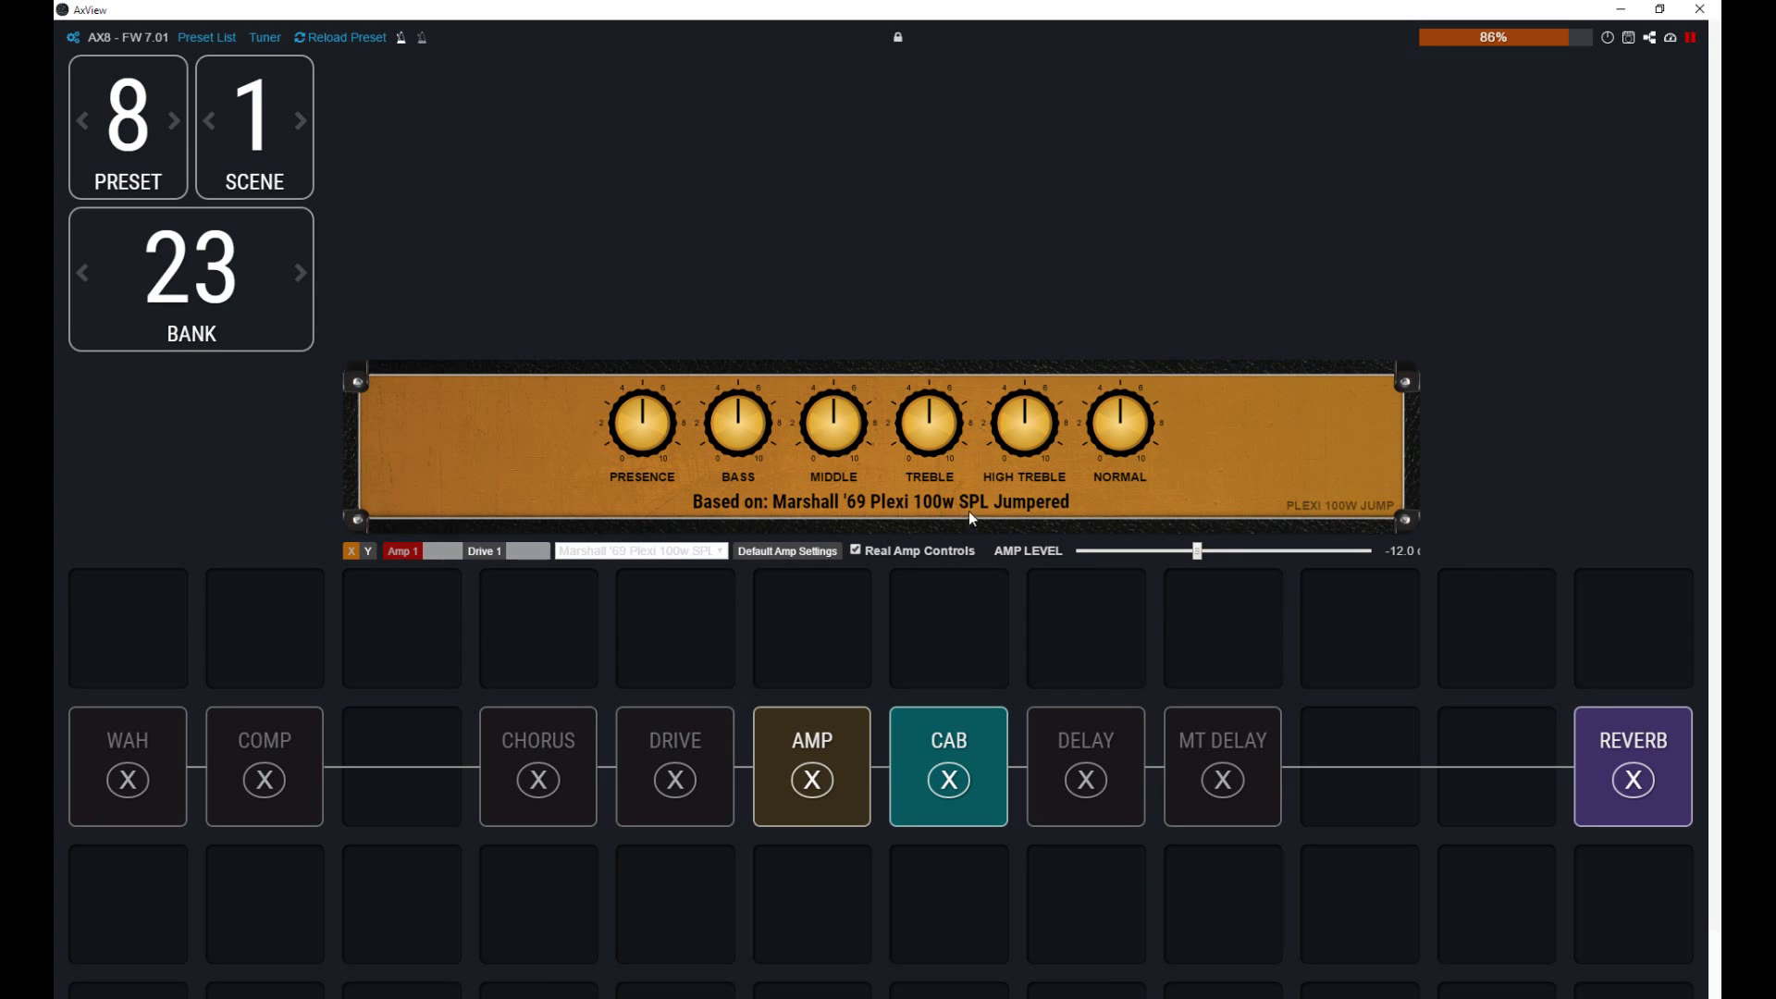
{"action": "left_click", "coordinate": [856, 552]}
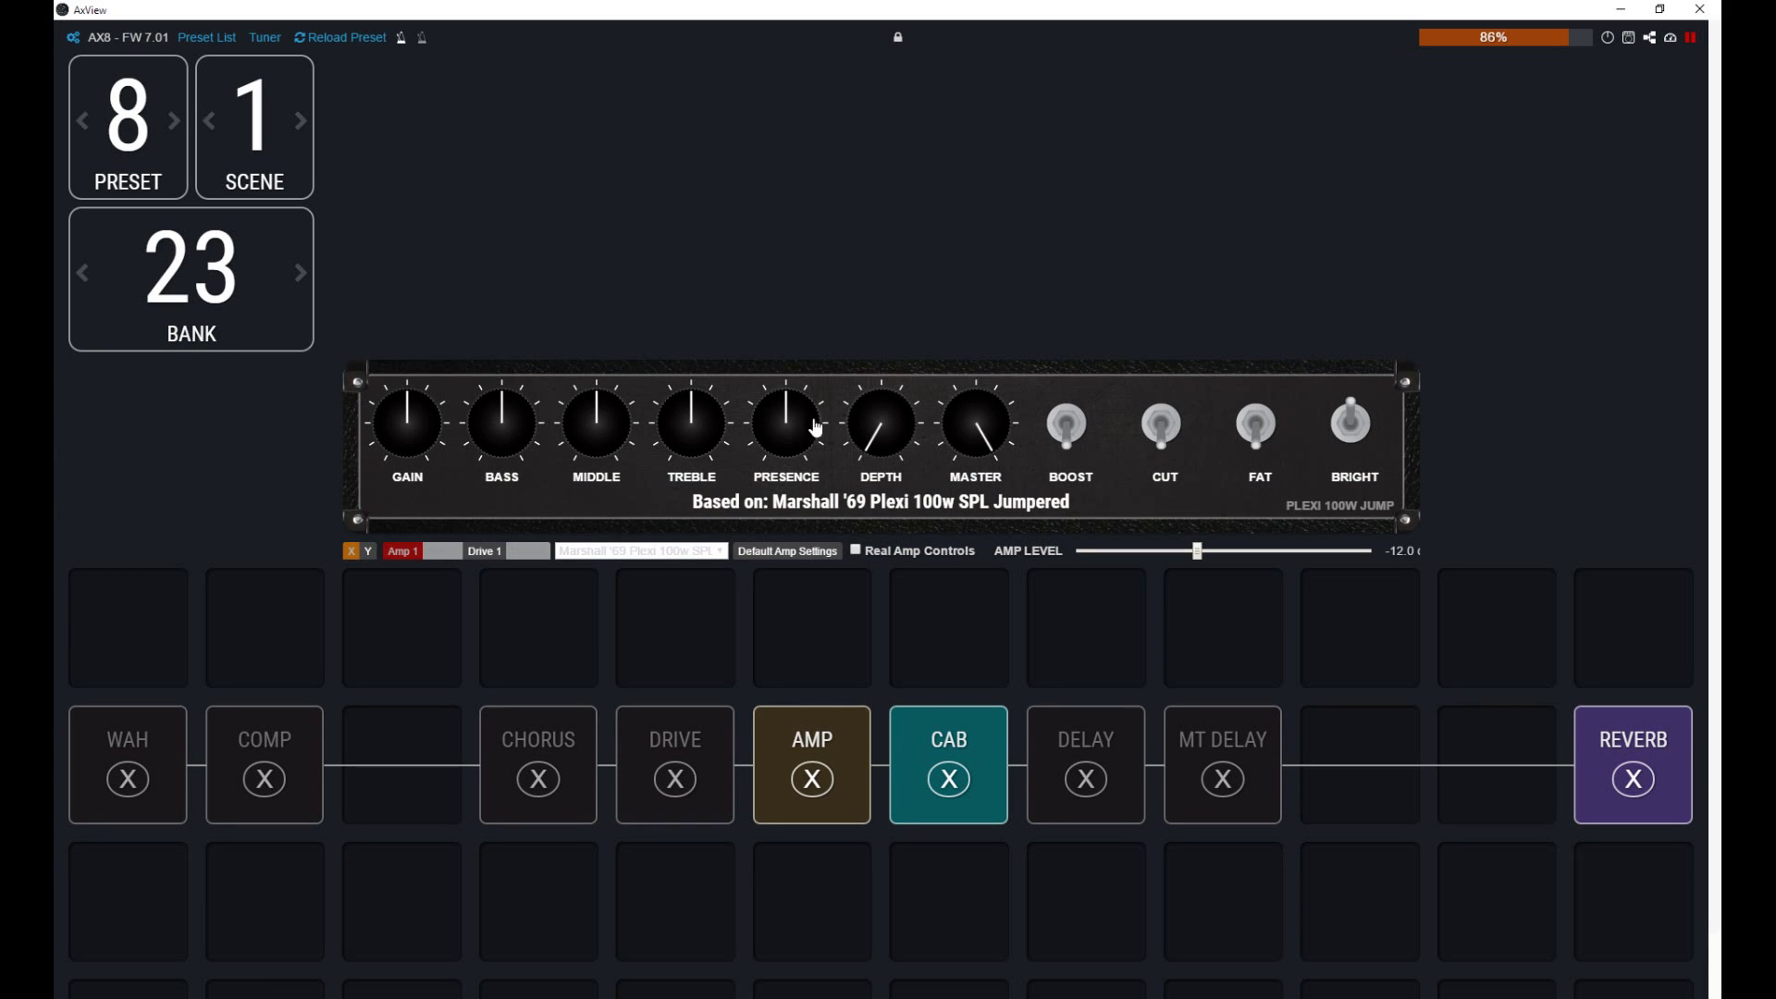
{"action": "left_click", "coordinate": [853, 553]}
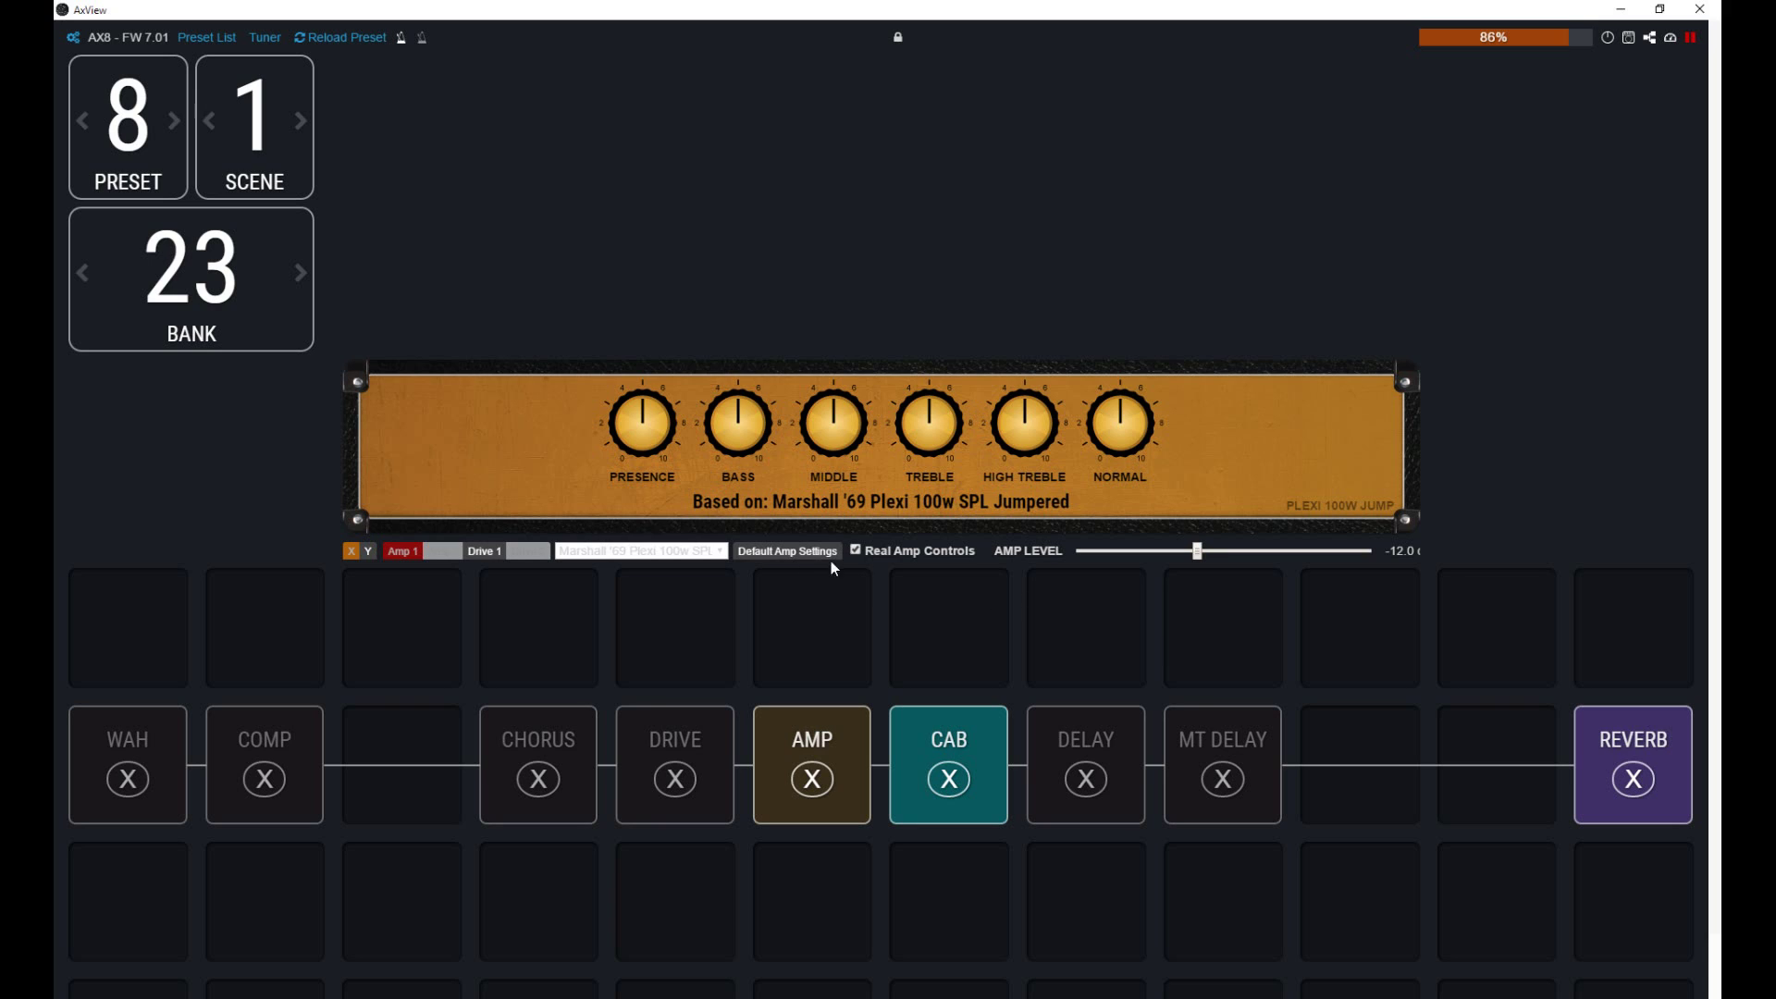
Step: Reset the amp to its default settings and set Bass to about 3, Middle 7, Treble 6.5 and High Treble 7.5
{"action": "left_click", "coordinate": [803, 552]}
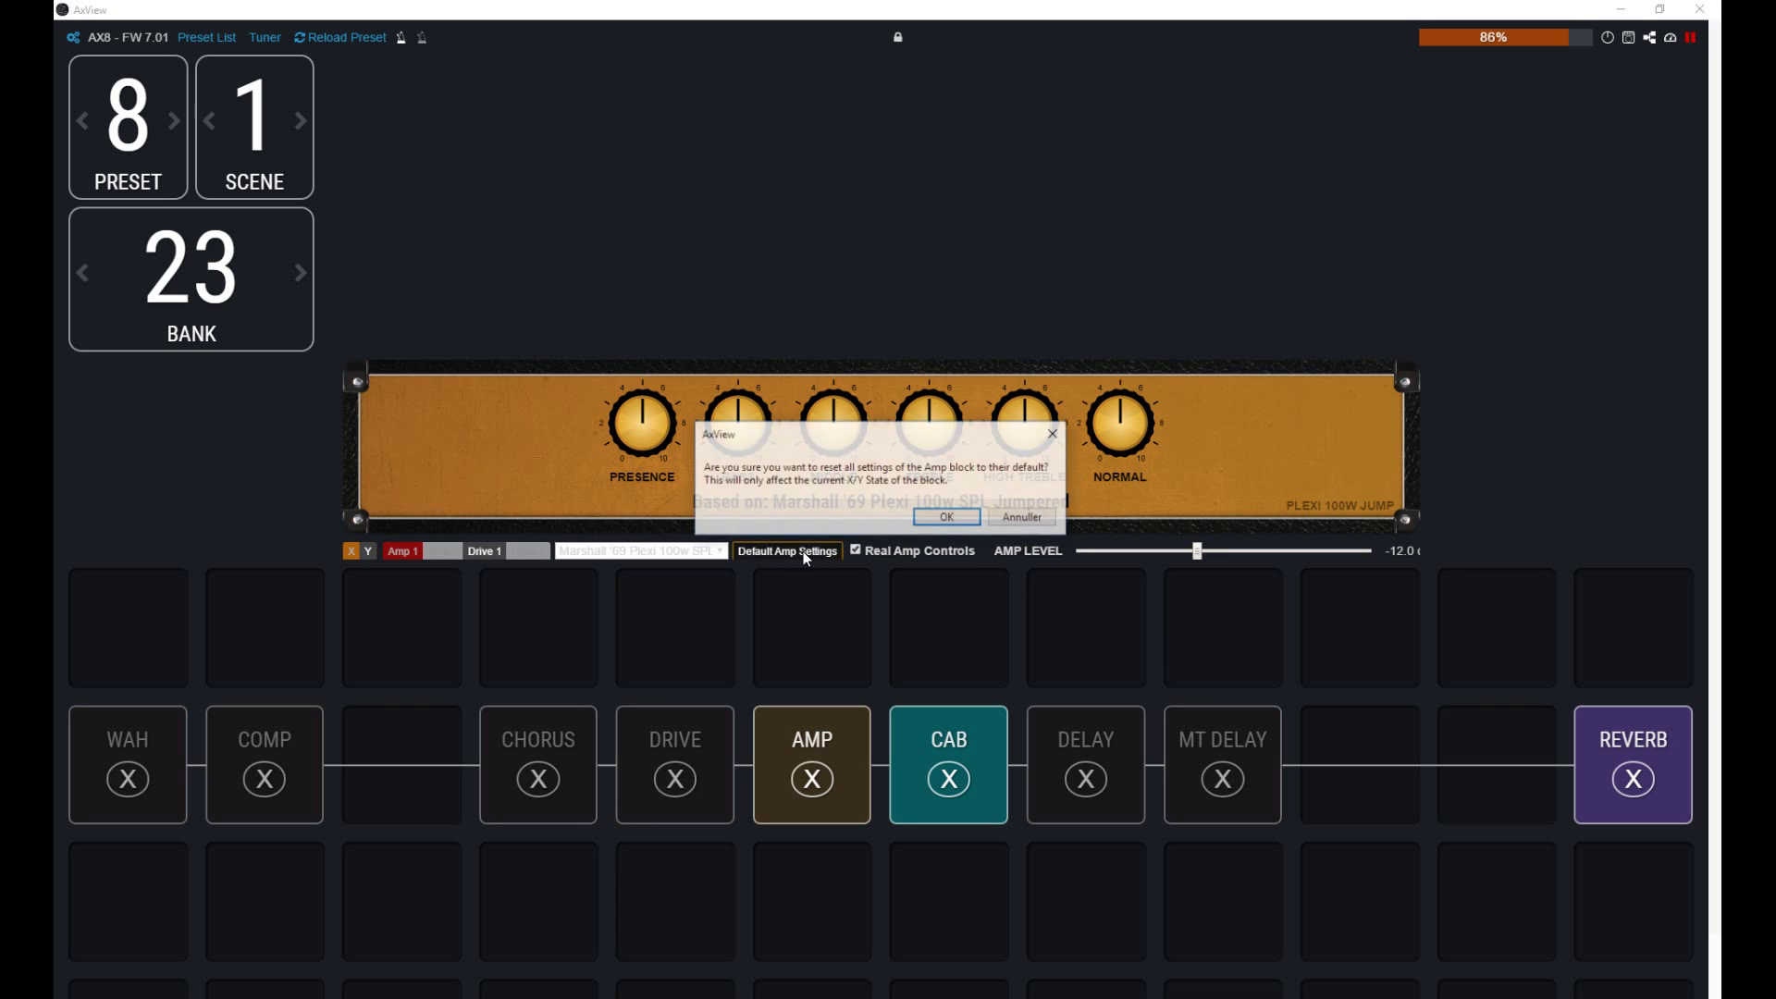
{"action": "left_click", "coordinate": [948, 518]}
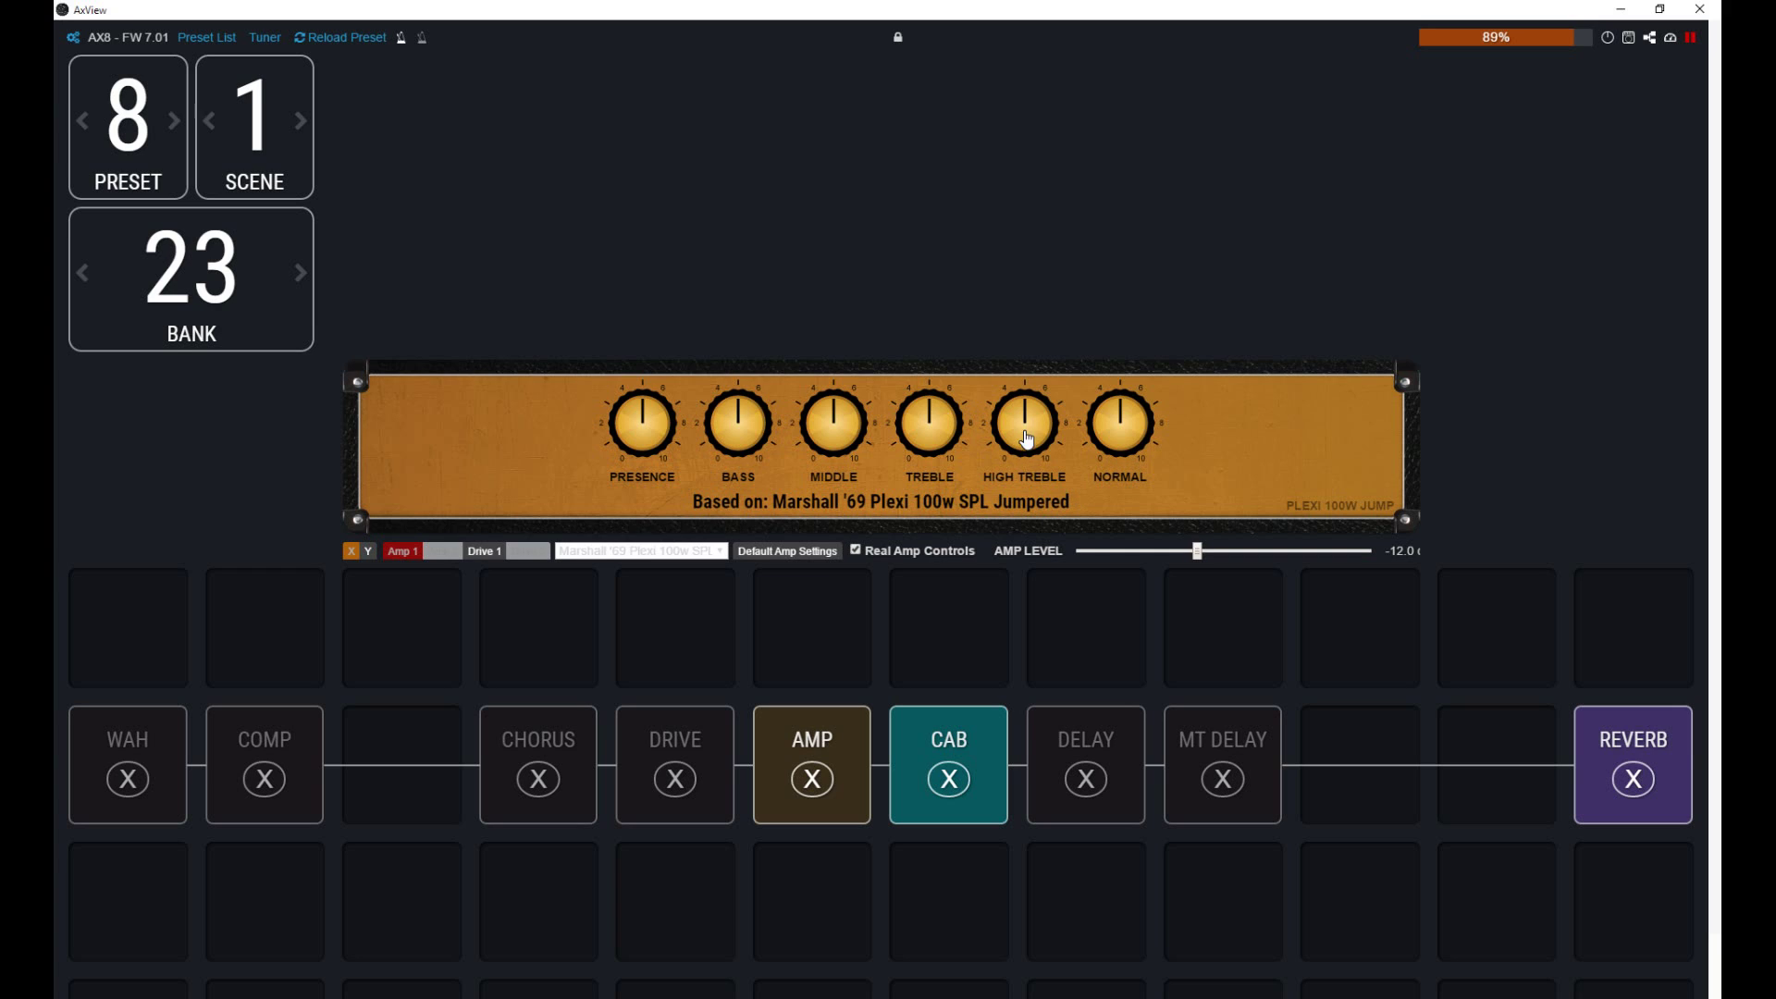
{"action": "left_click_drag", "start_coordinate": [1010, 442], "coordinate": [1066, 405]}
{"action": "left_click_drag", "start_coordinate": [742, 427], "coordinate": [731, 436]}
{"action": "left_click_drag", "start_coordinate": [844, 431], "coordinate": [975, 396]}
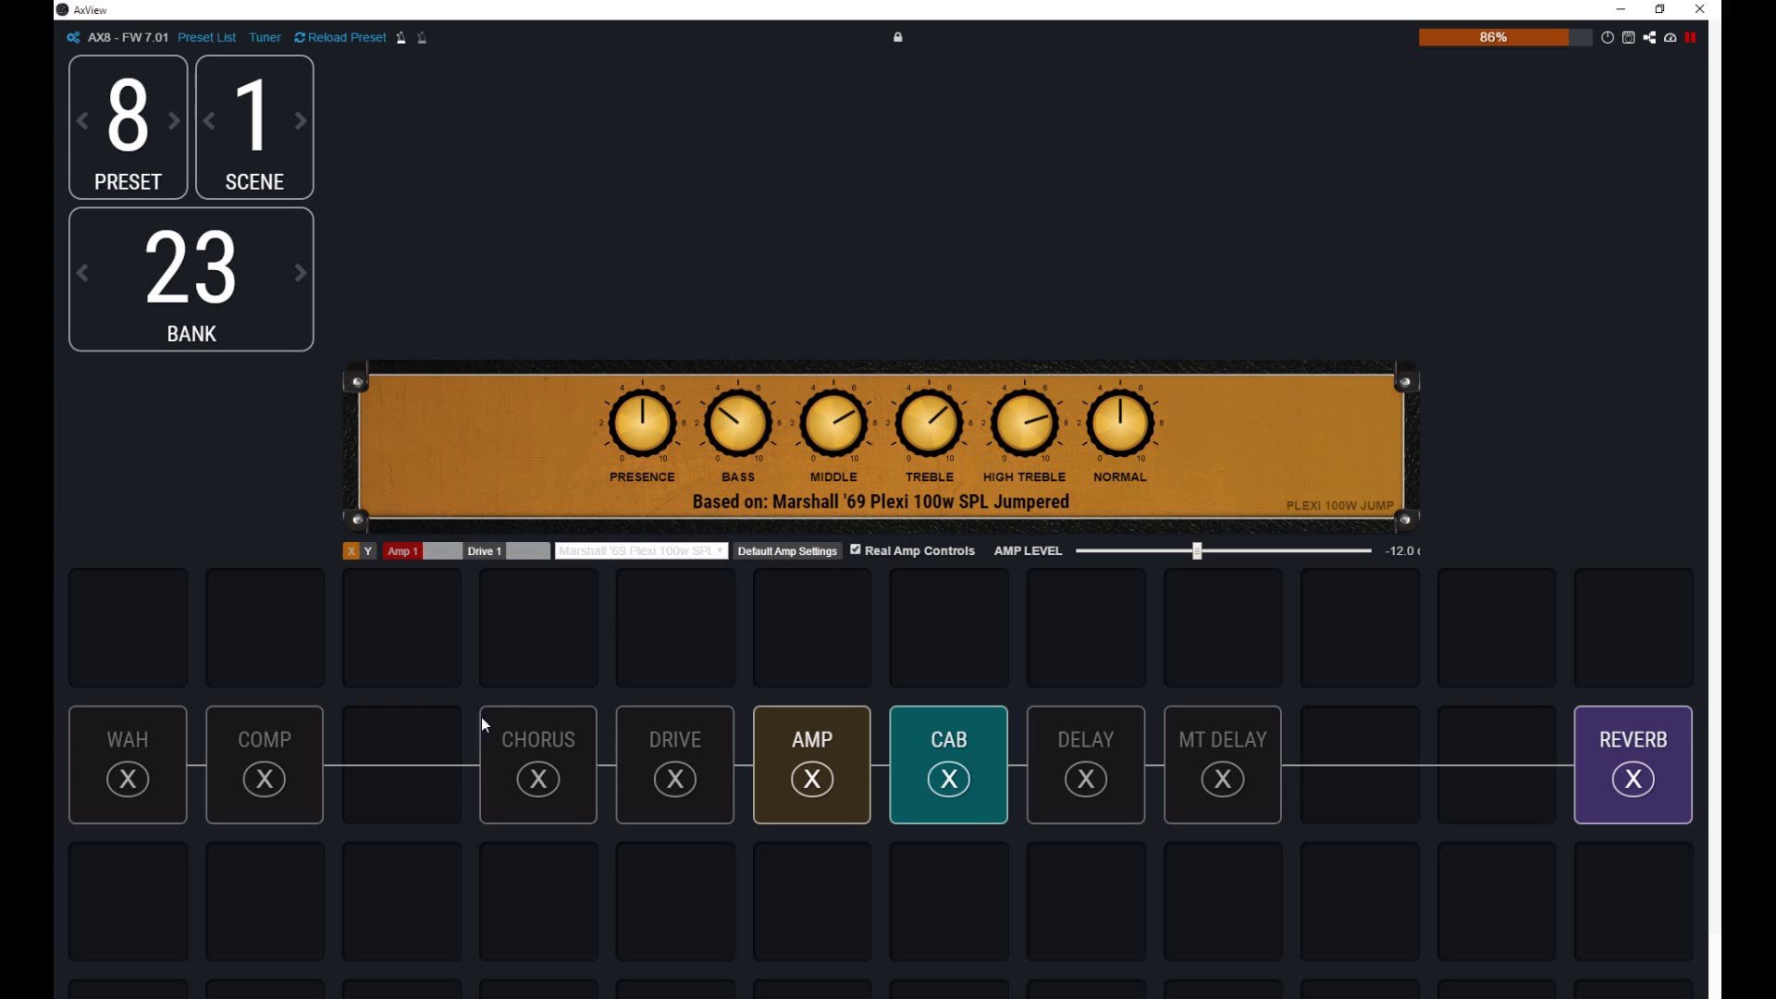
Step: Engage the Comp, Chorus and Multi-Delay blocks to audition them together, and bypass all three again
{"action": "left_click", "coordinate": [271, 748]}
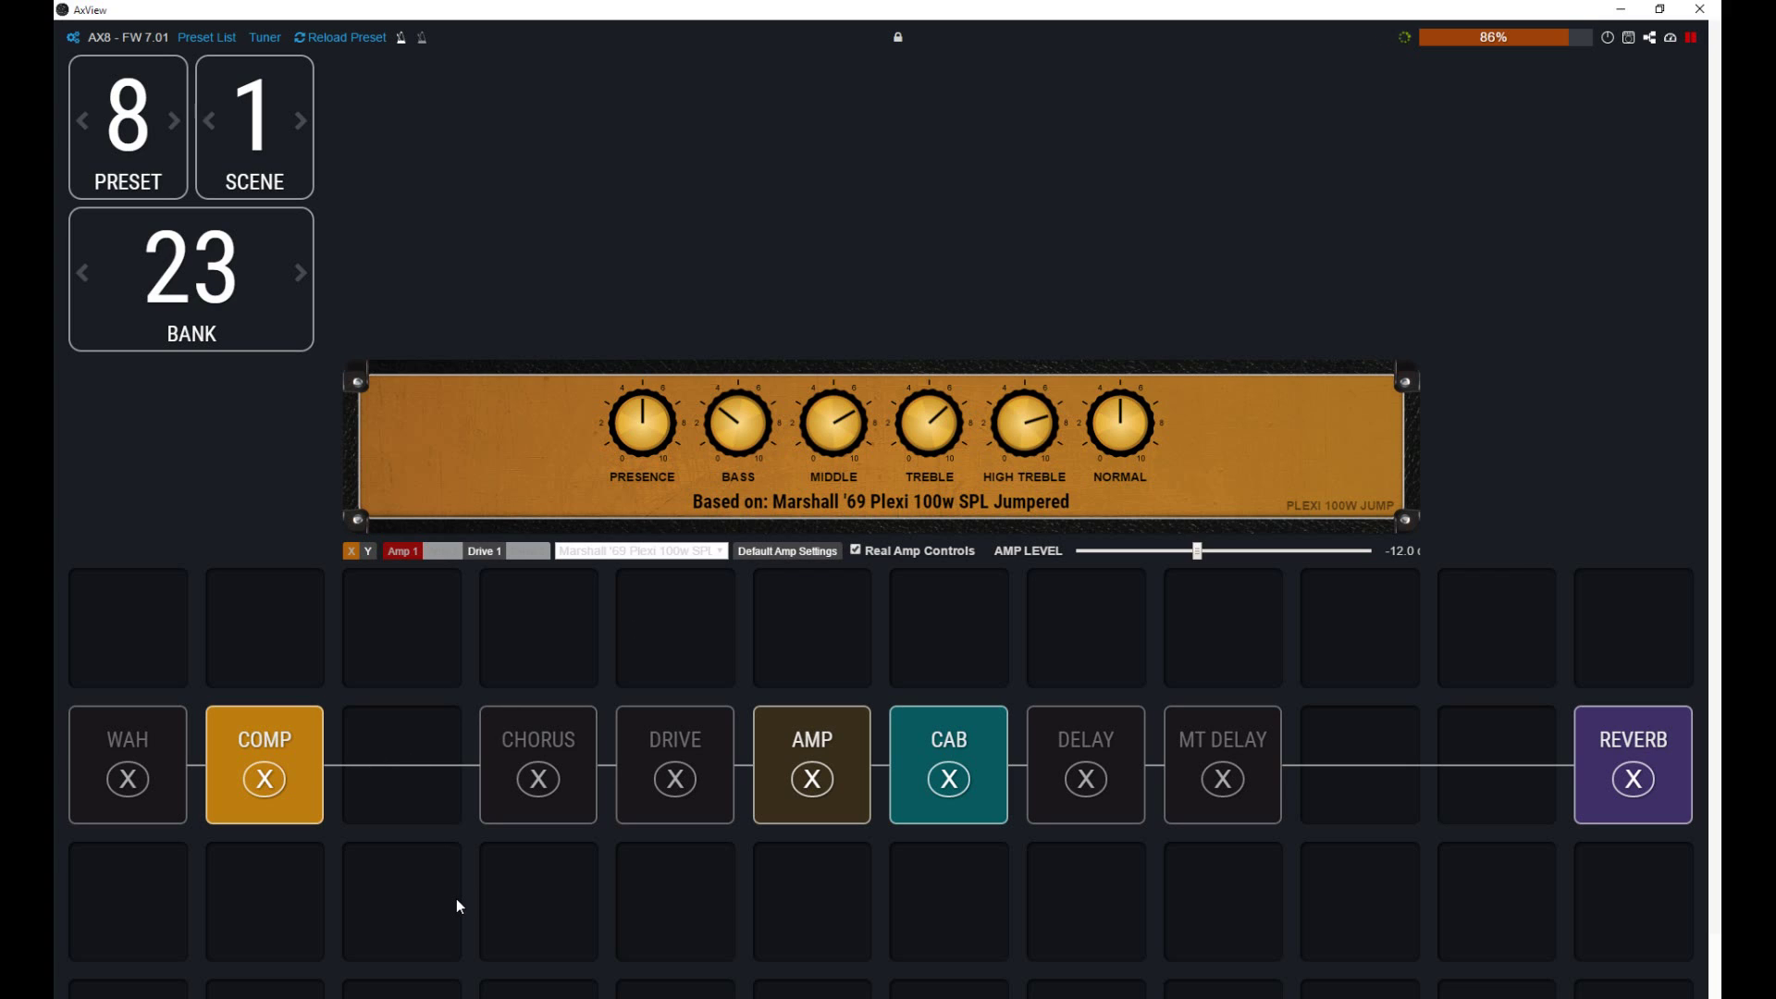
{"action": "left_click", "coordinate": [547, 751]}
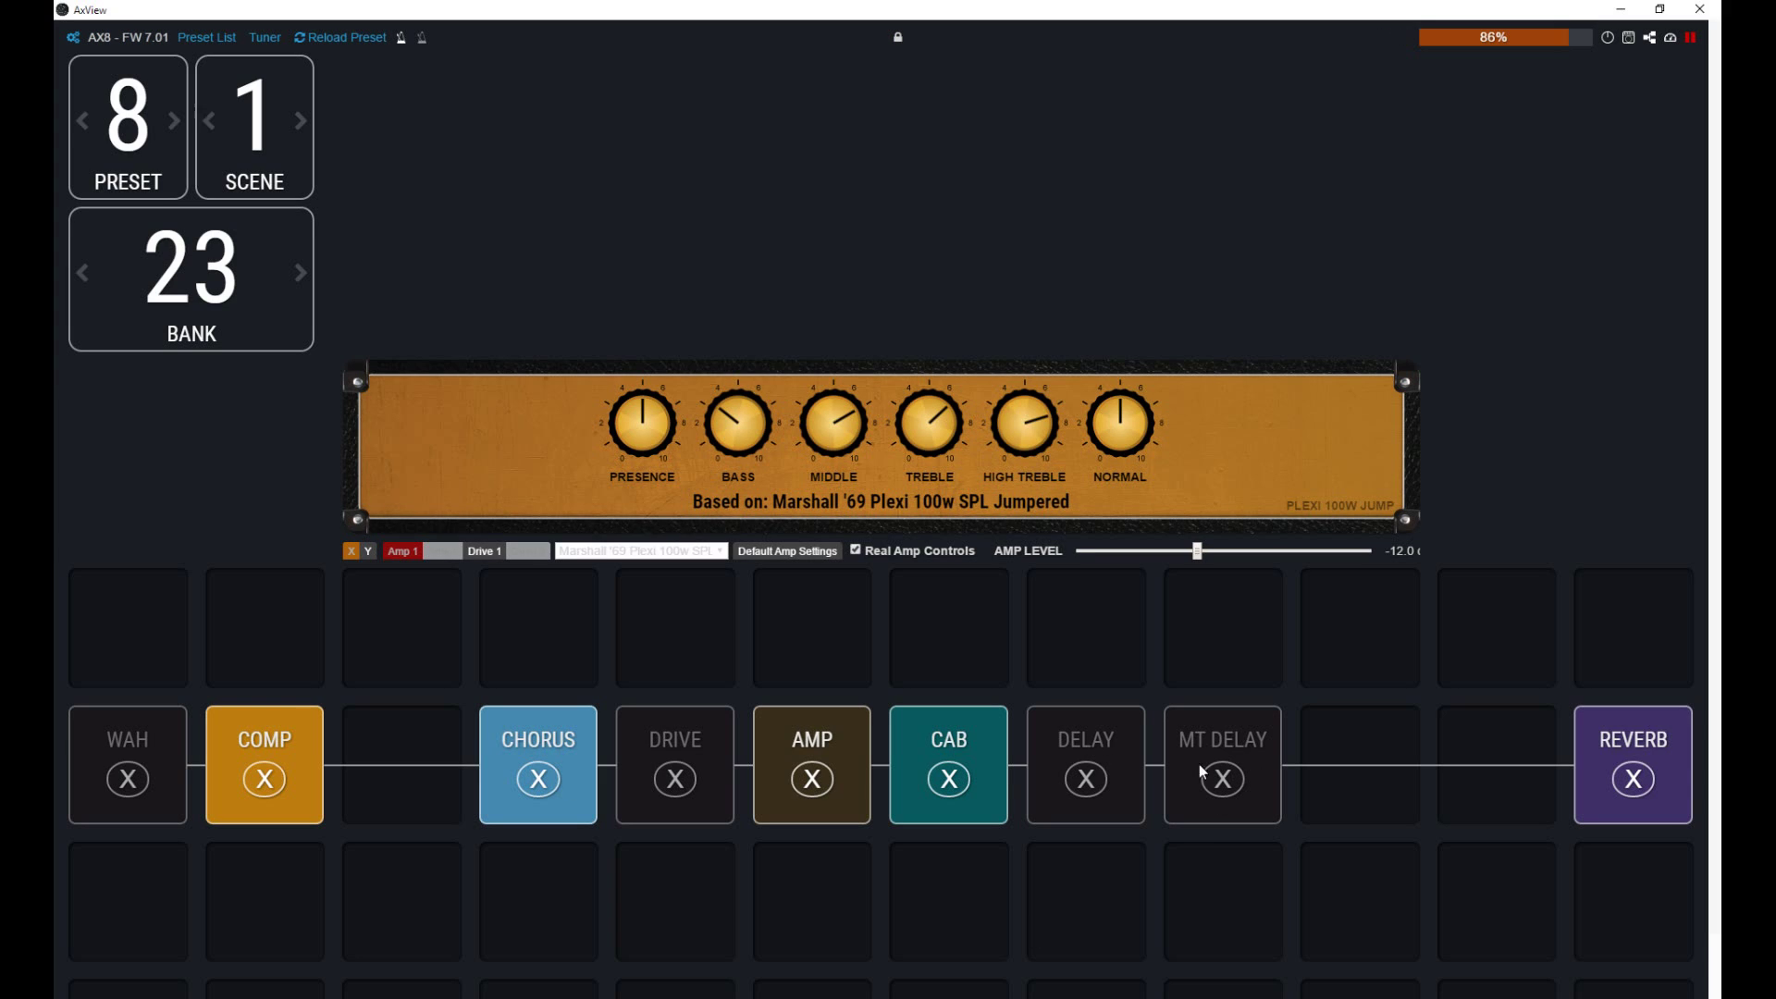
{"action": "left_click", "coordinate": [1251, 754]}
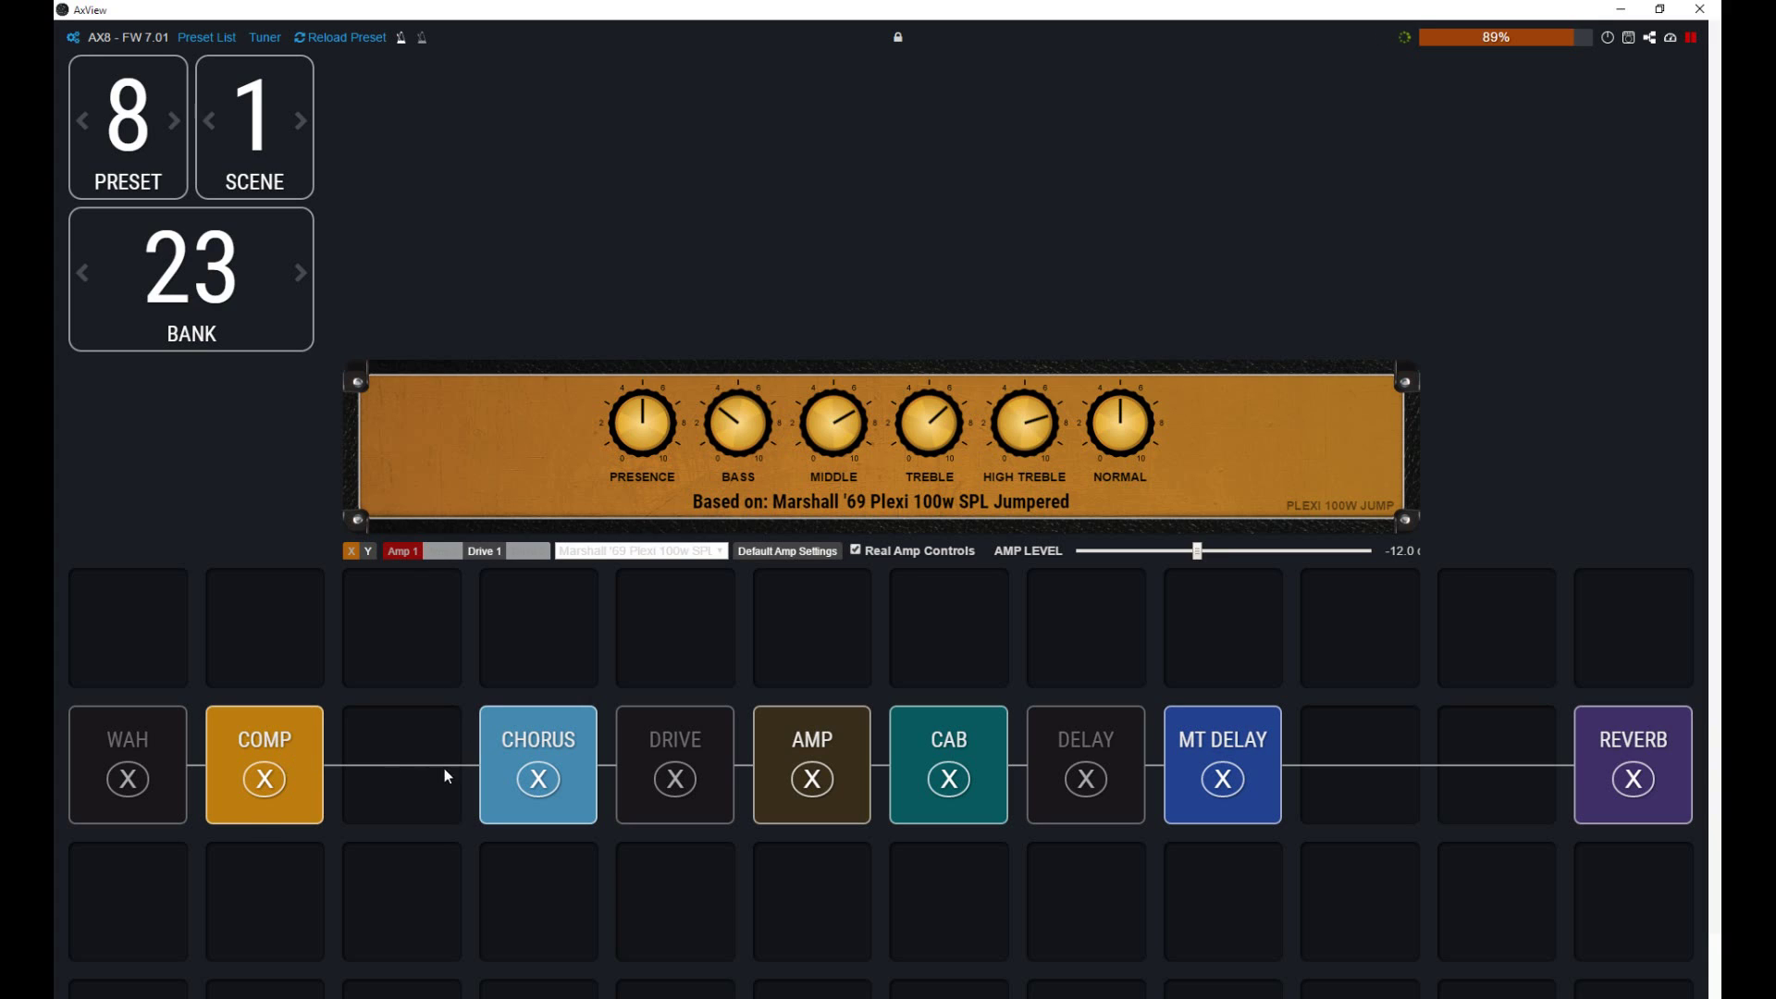
{"action": "left_click", "coordinate": [1260, 745]}
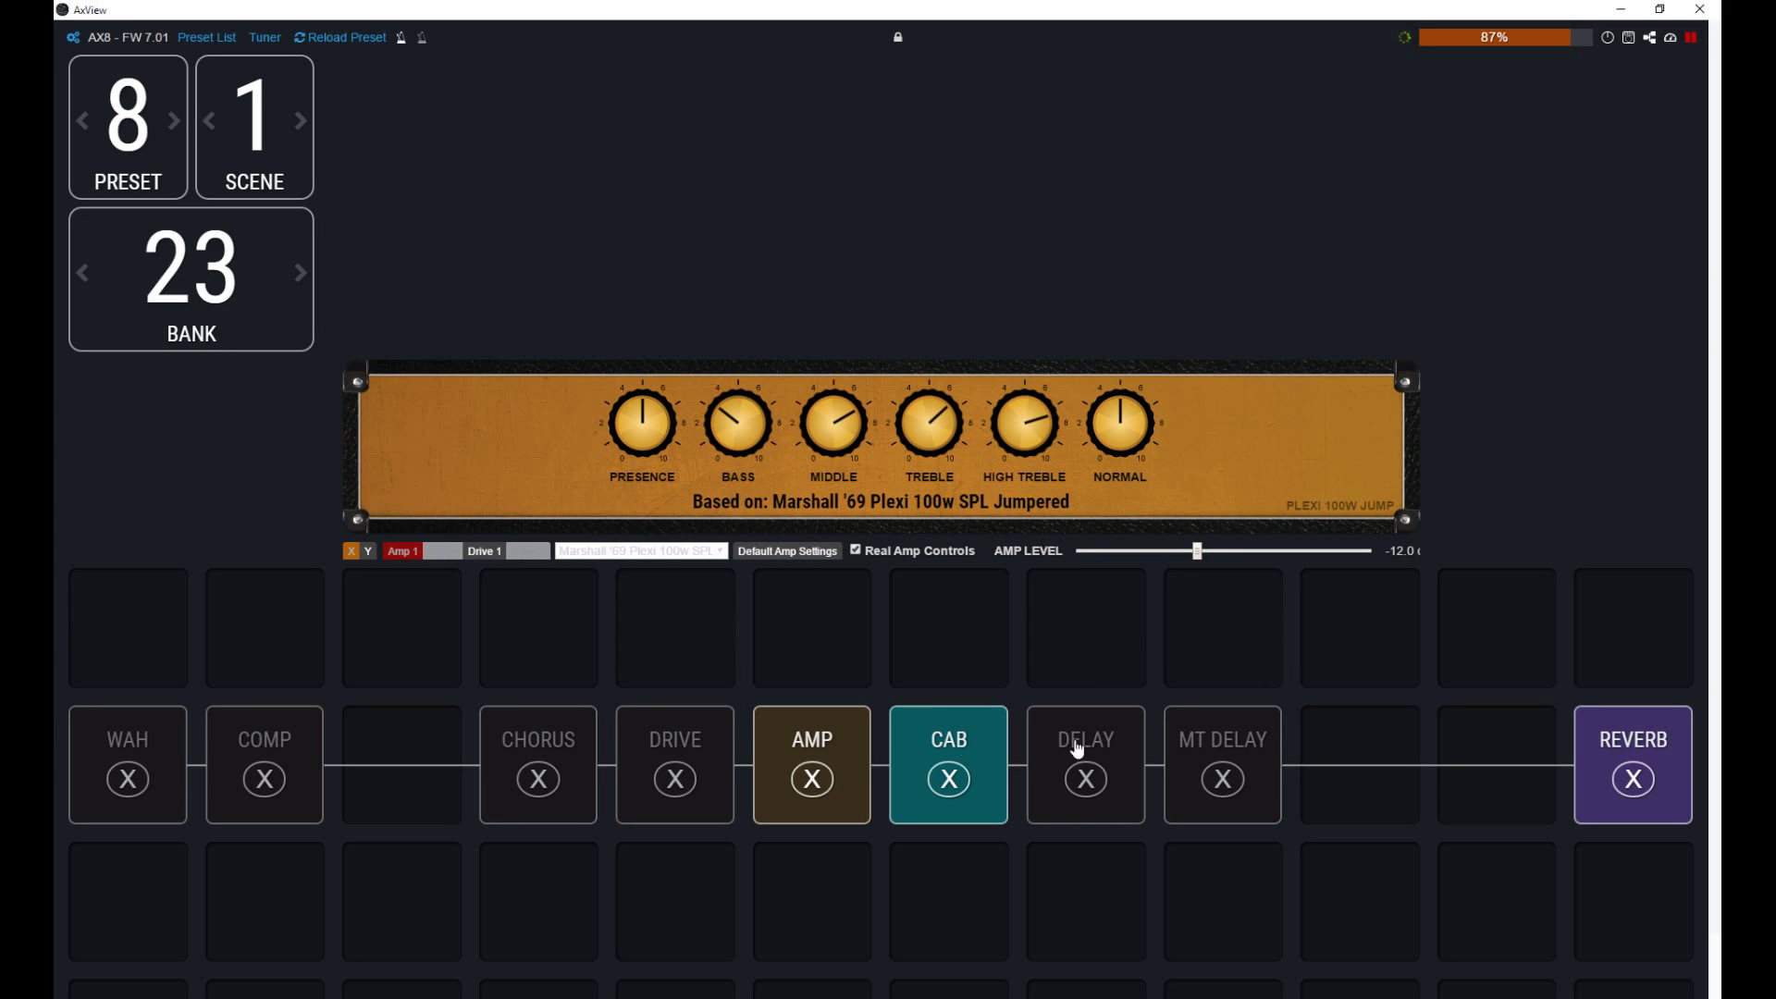
Step: Audition the Comp and Delay blocks together, briefly try the Wah block, and bypass all three again
{"action": "left_click", "coordinate": [1105, 747]}
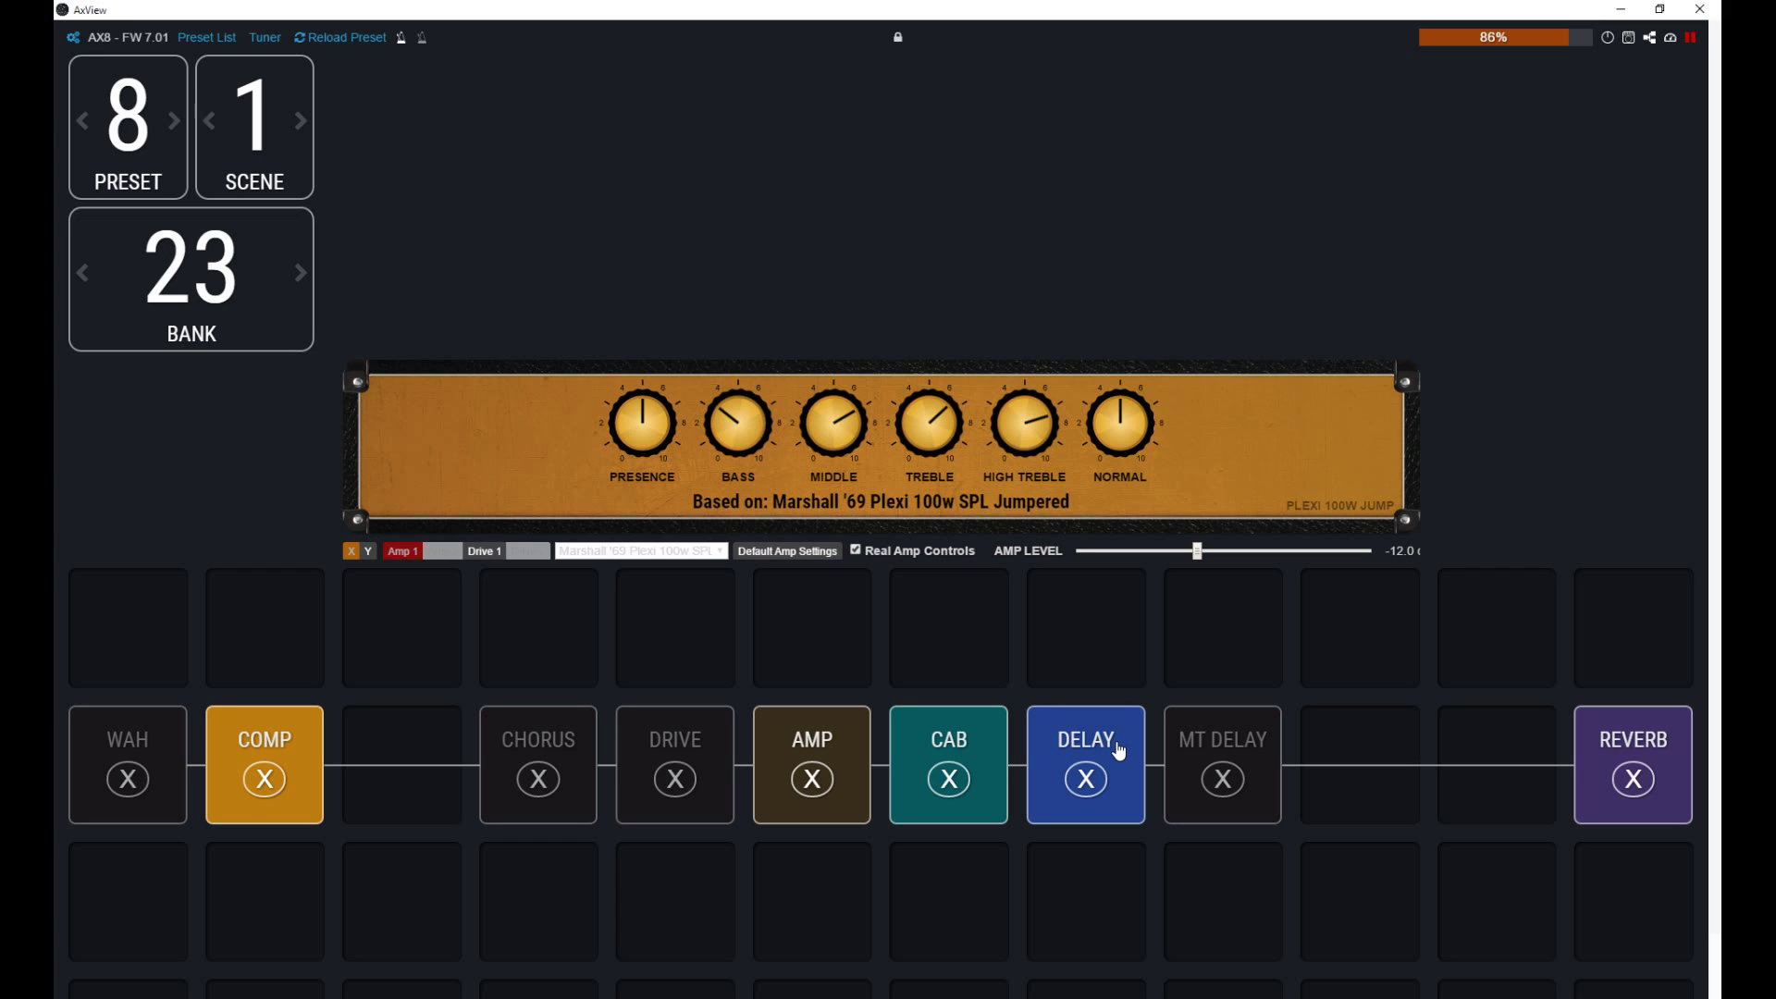
{"action": "left_click", "coordinate": [135, 744]}
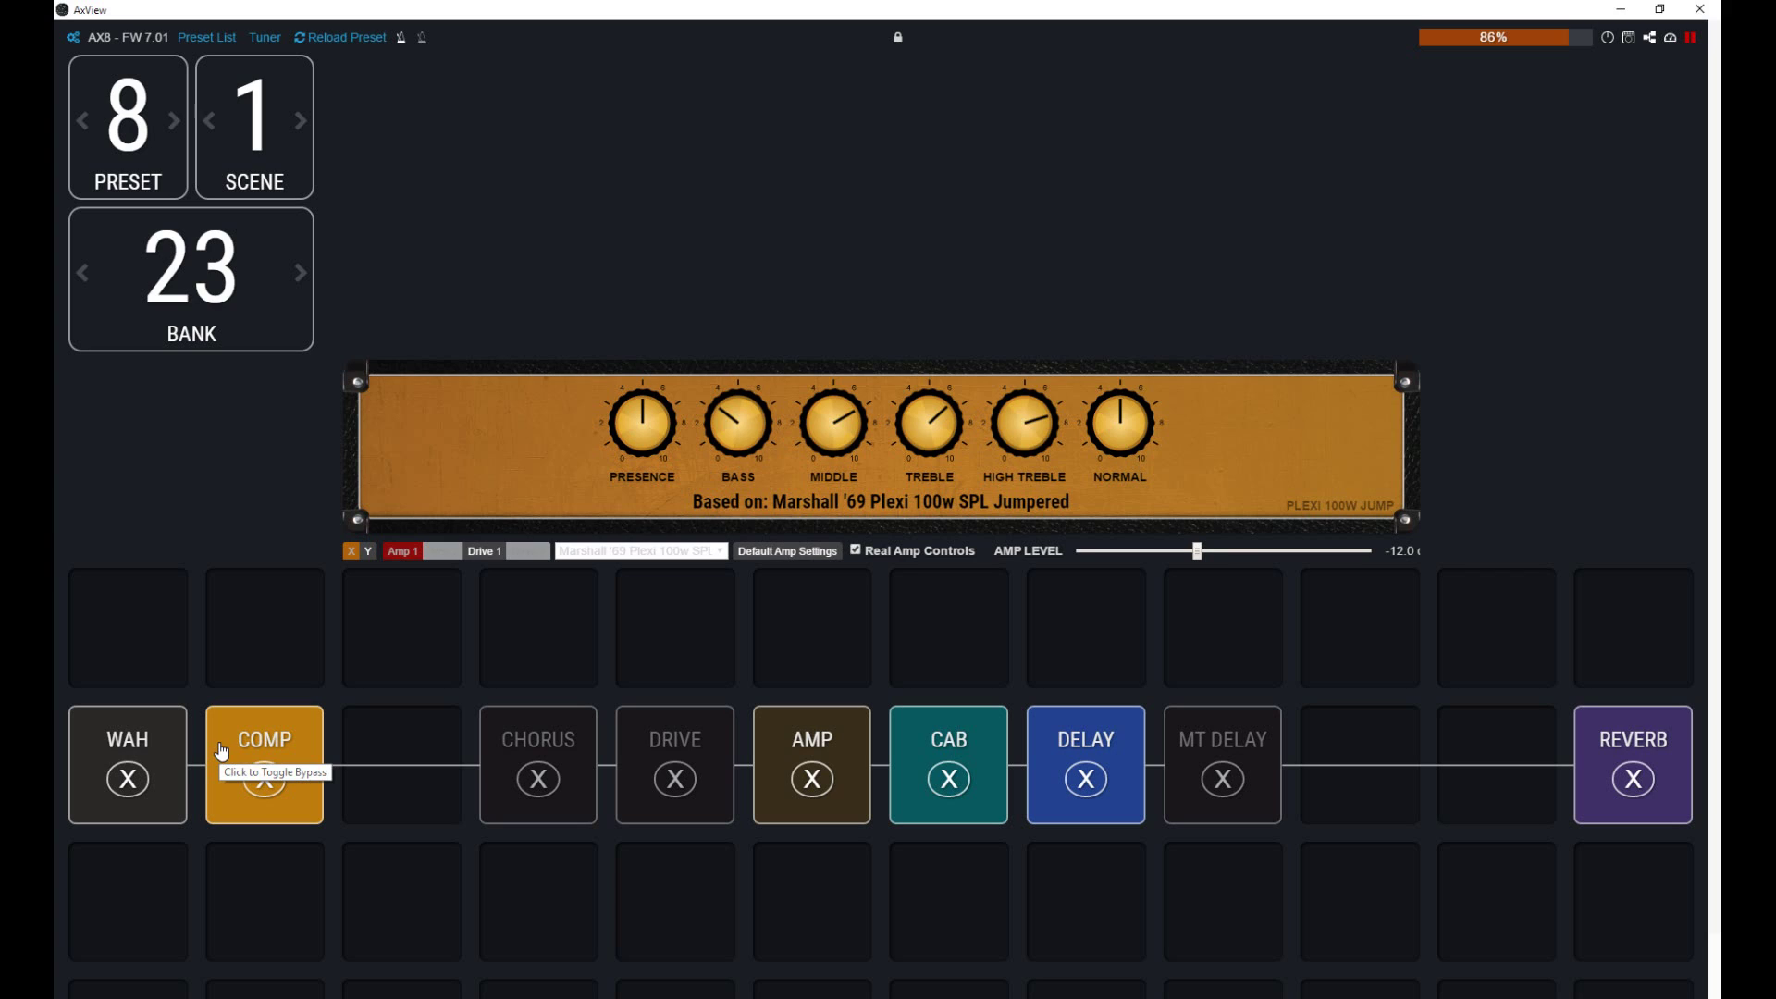
{"action": "left_click", "coordinate": [135, 741]}
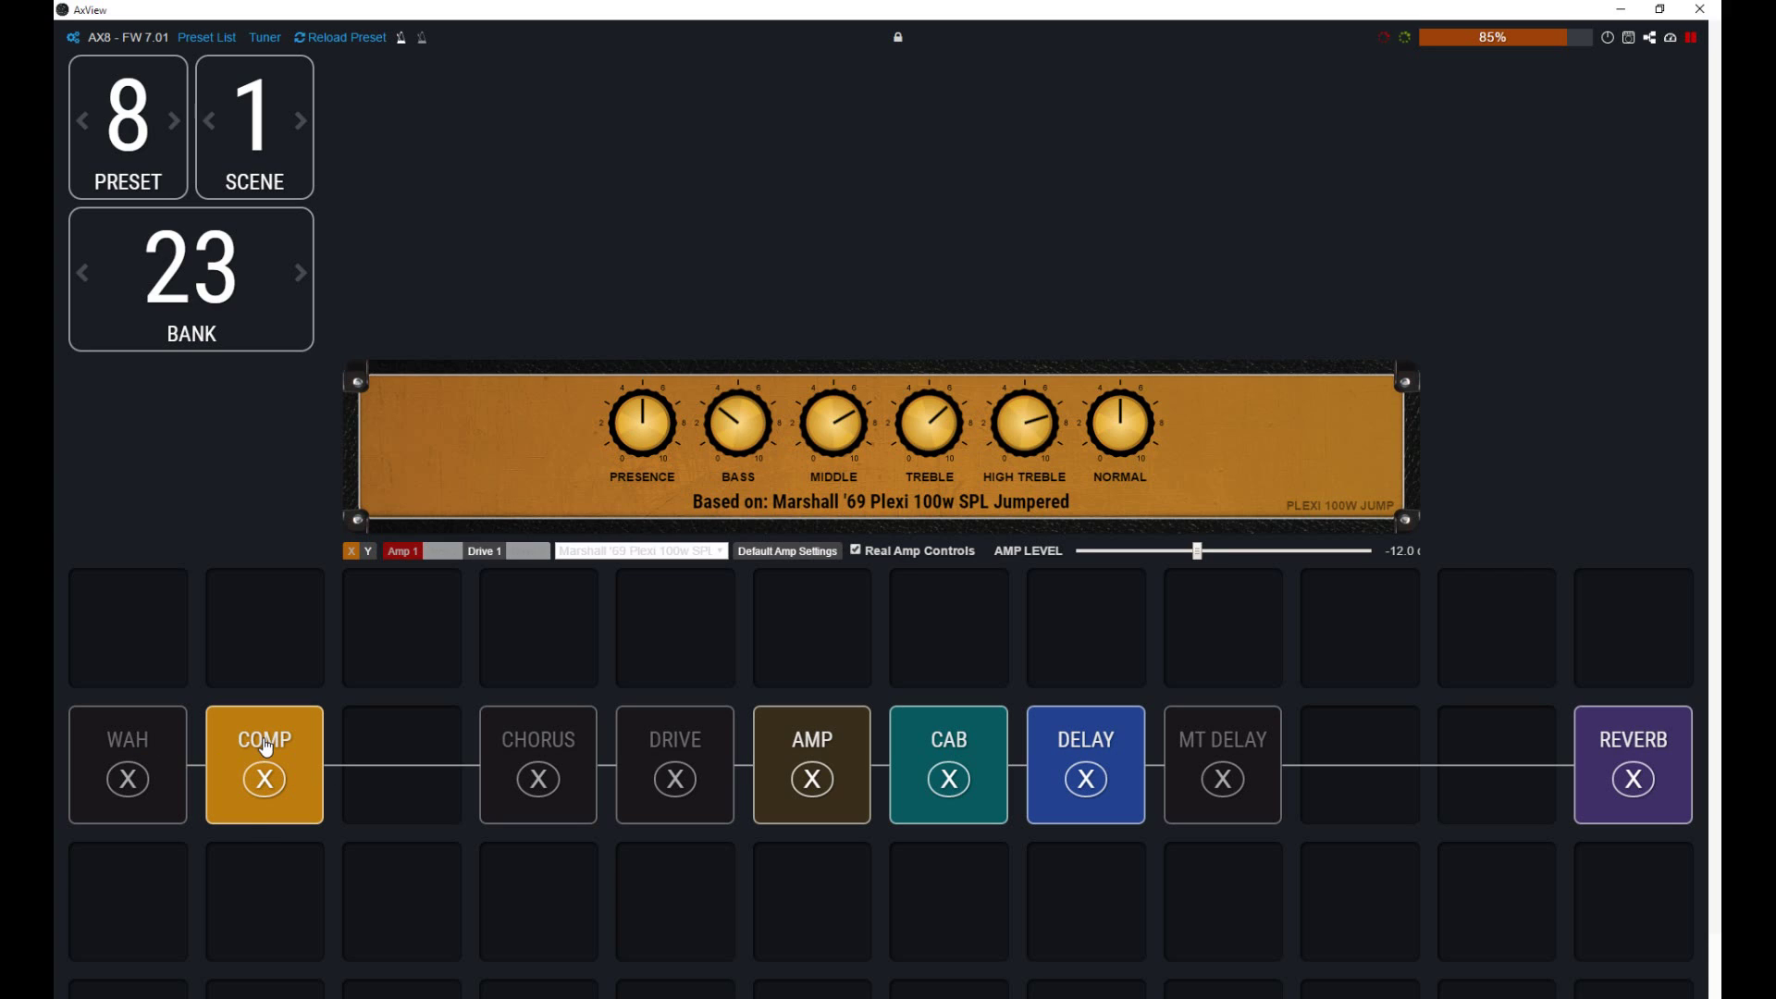
{"action": "left_click", "coordinate": [266, 747]}
{"action": "left_click", "coordinate": [1101, 752]}
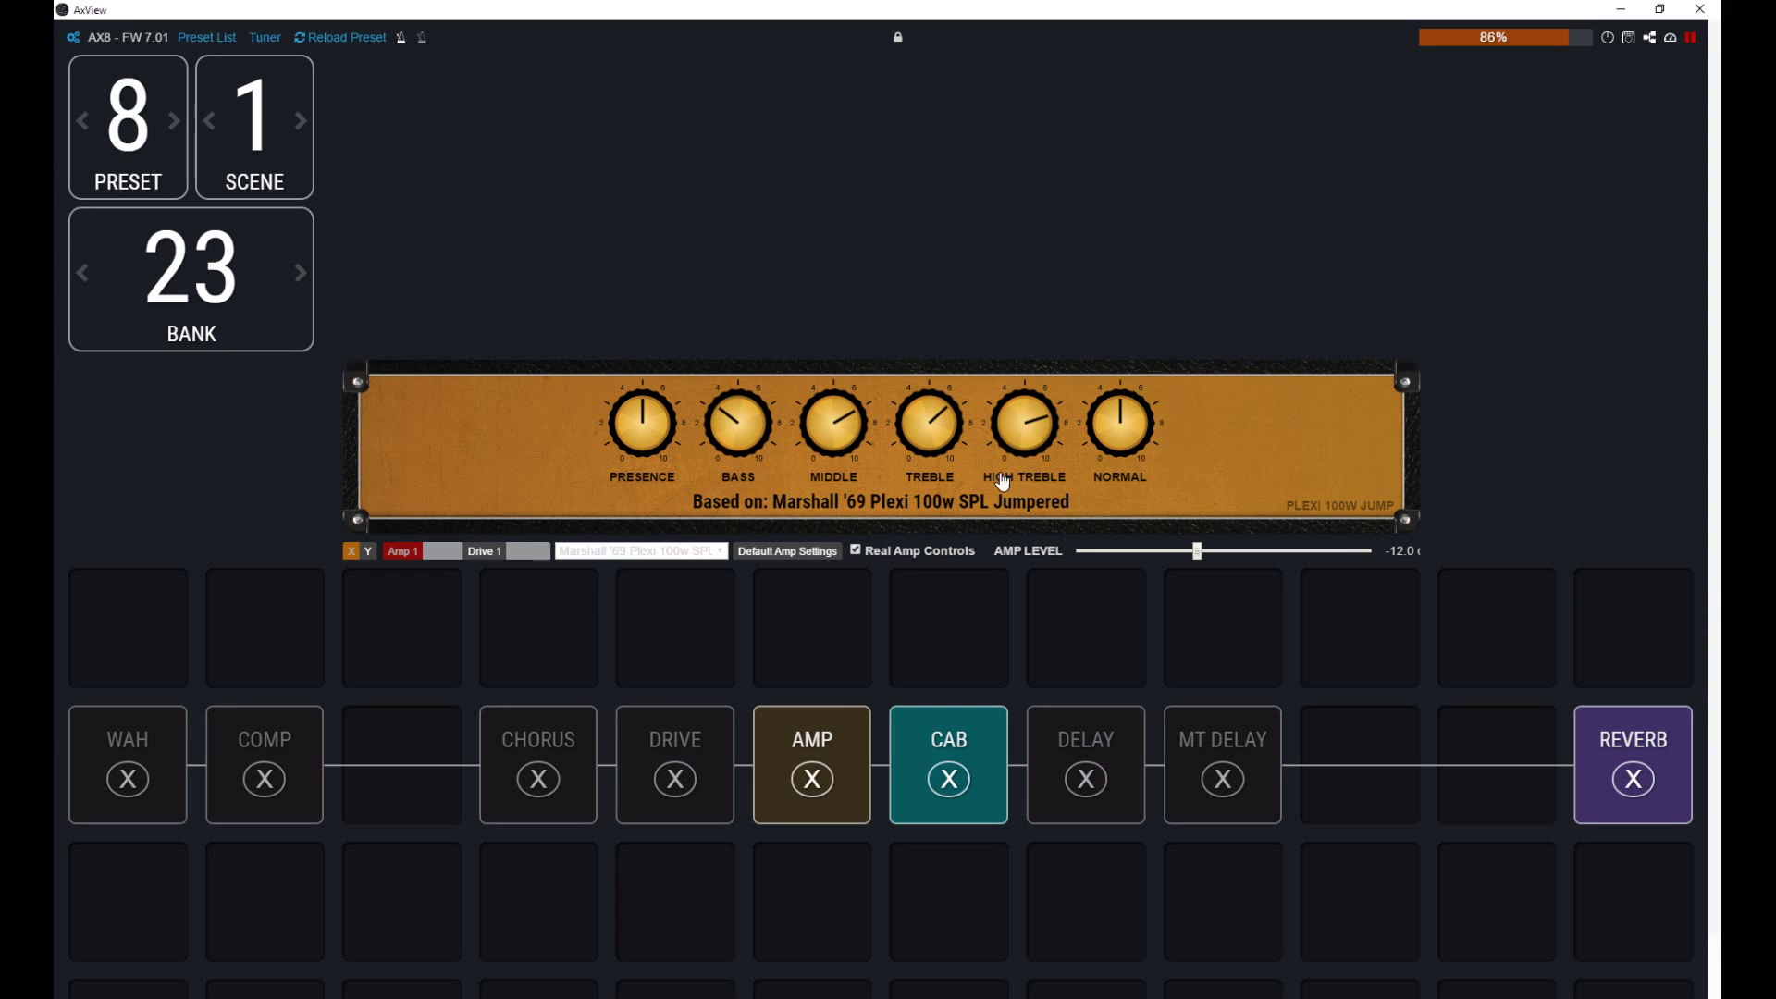
Step: Adjust the amp to High Treble about 2, Normal about 1.5 and Bass about 6
{"action": "left_click_drag", "start_coordinate": [1130, 417], "coordinate": [988, 424]}
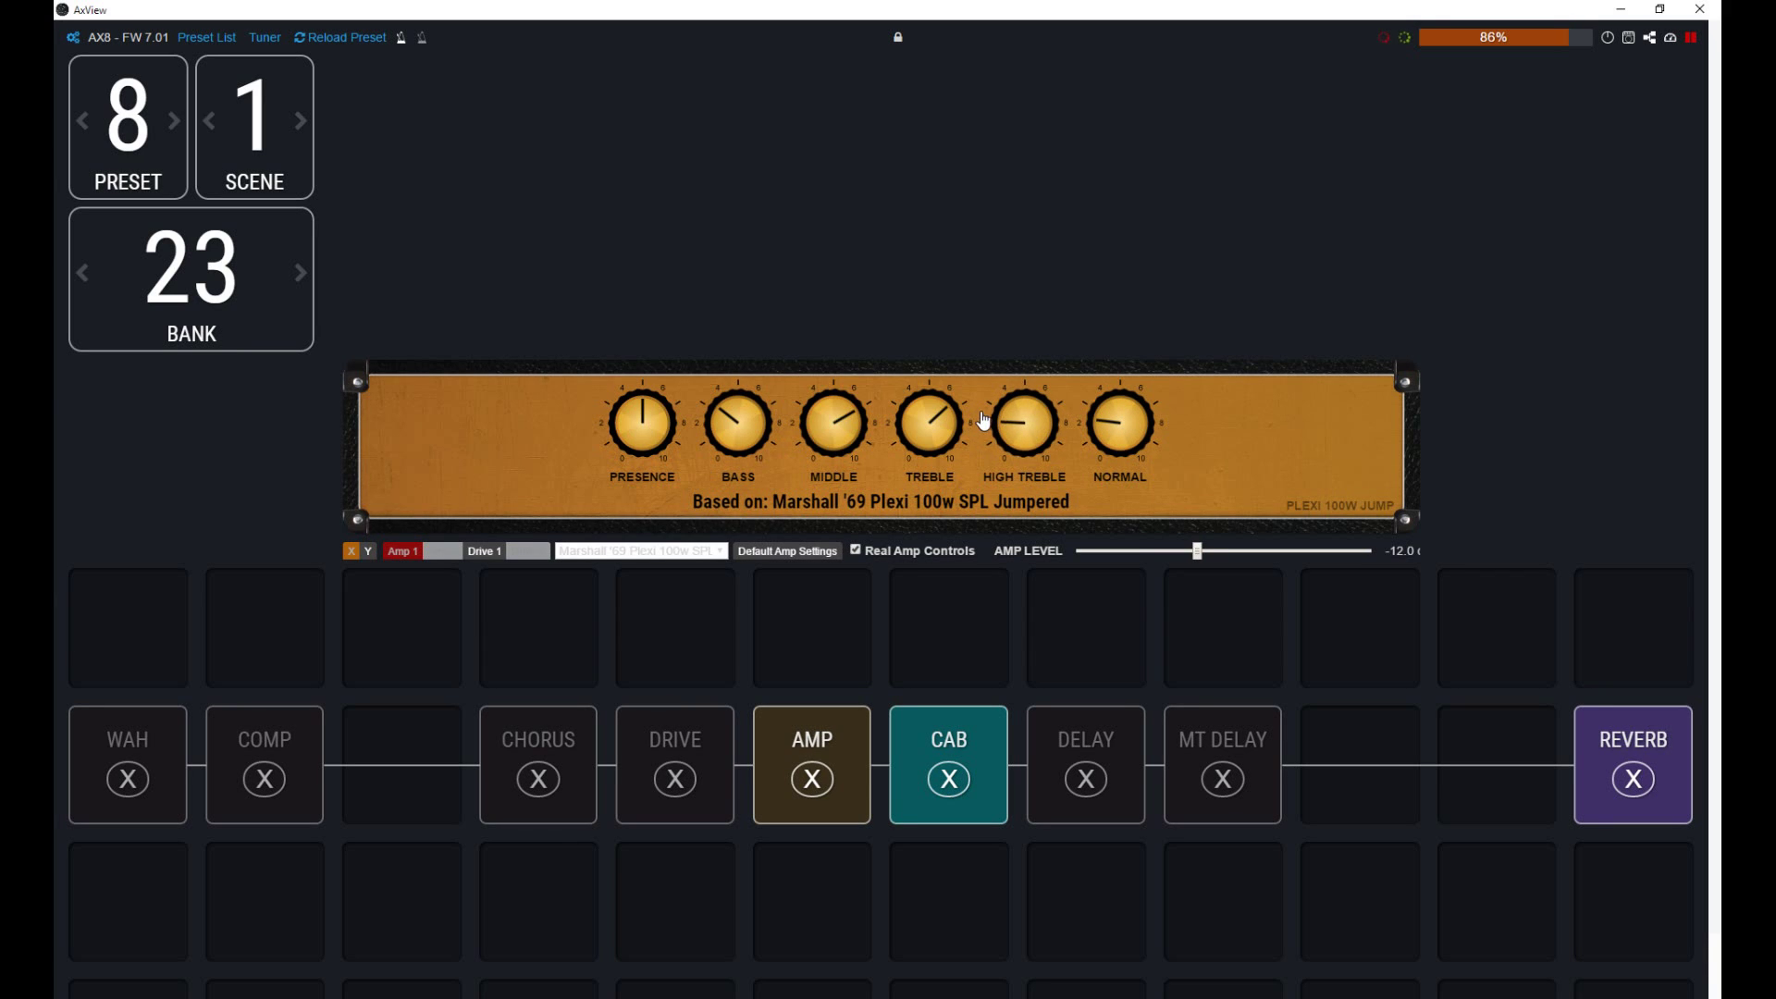
{"action": "left_click_drag", "start_coordinate": [1120, 419], "coordinate": [1016, 426]}
{"action": "scroll", "coordinate": [740, 428], "scroll_direction": "up", "scroll_amount": 5}
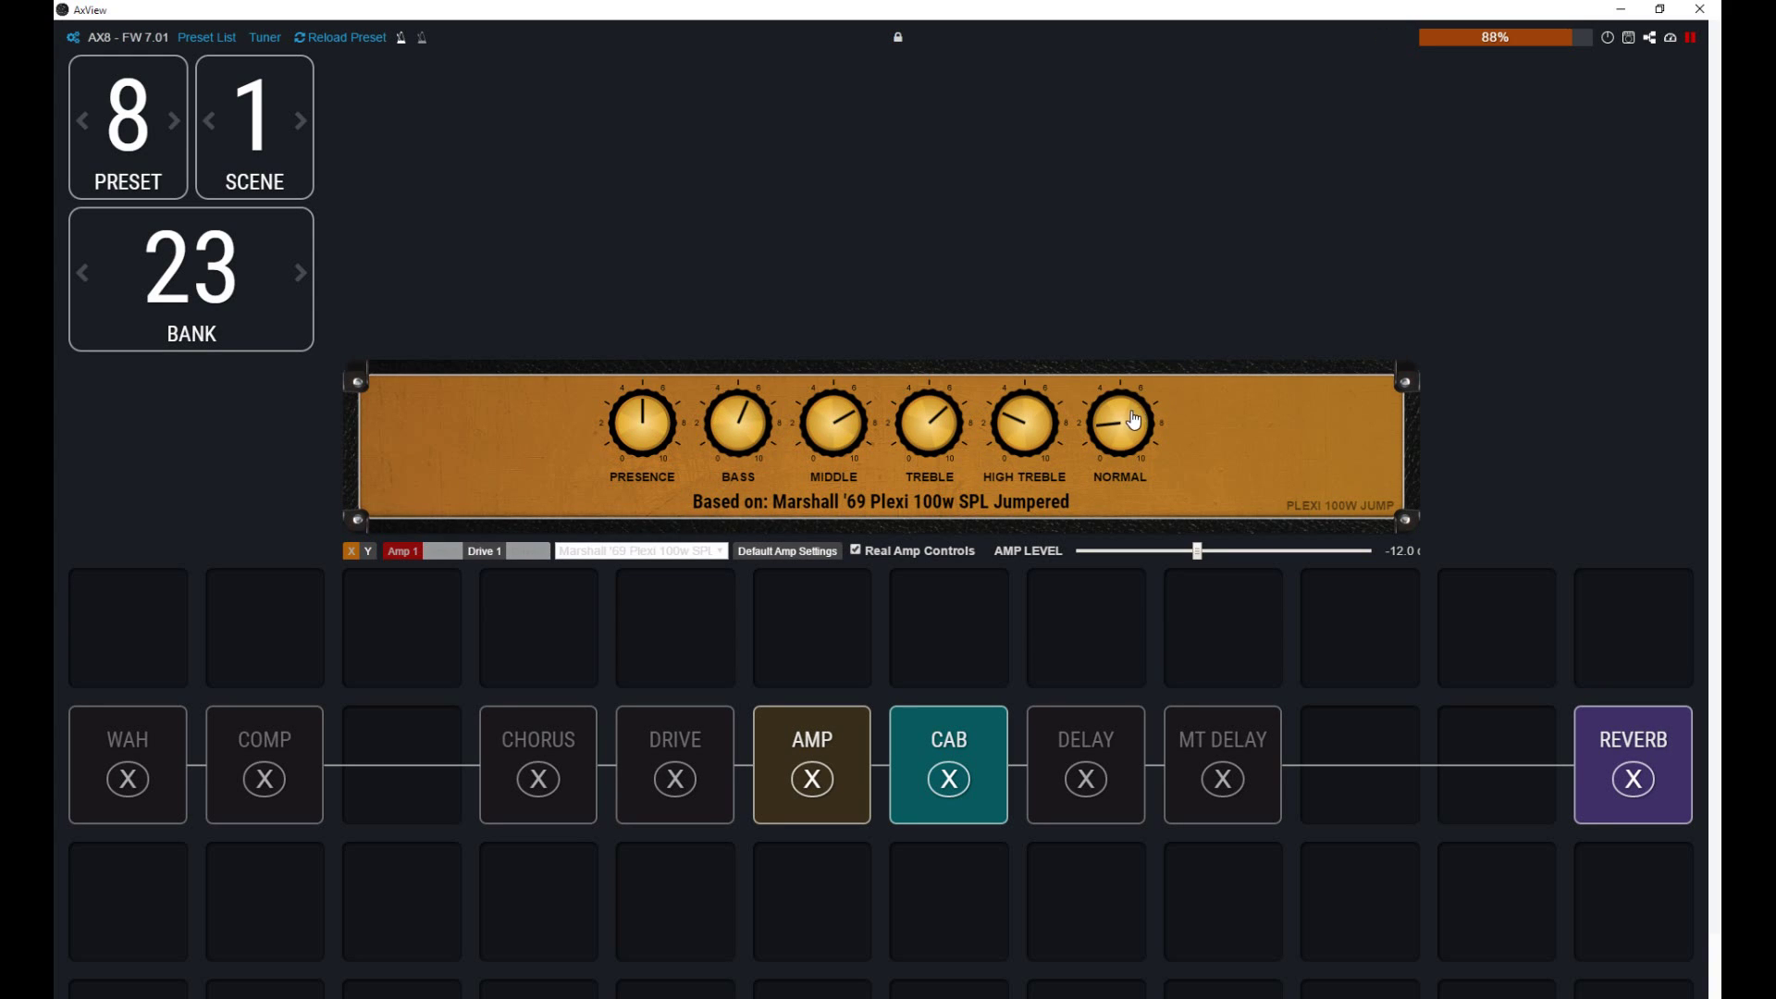
{"action": "scroll", "coordinate": [1131, 425], "scroll_direction": "up", "scroll_amount": 5}
{"action": "scroll", "coordinate": [1131, 426], "scroll_direction": "down", "scroll_amount": 5}
{"action": "left_click_drag", "start_coordinate": [1010, 435], "coordinate": [968, 436]}
{"action": "left_click_drag", "start_coordinate": [1115, 440], "coordinate": [1011, 435]}
Step: Engage the Comp and Chorus blocks with the lowered amp gain
{"action": "left_click", "coordinate": [248, 743]}
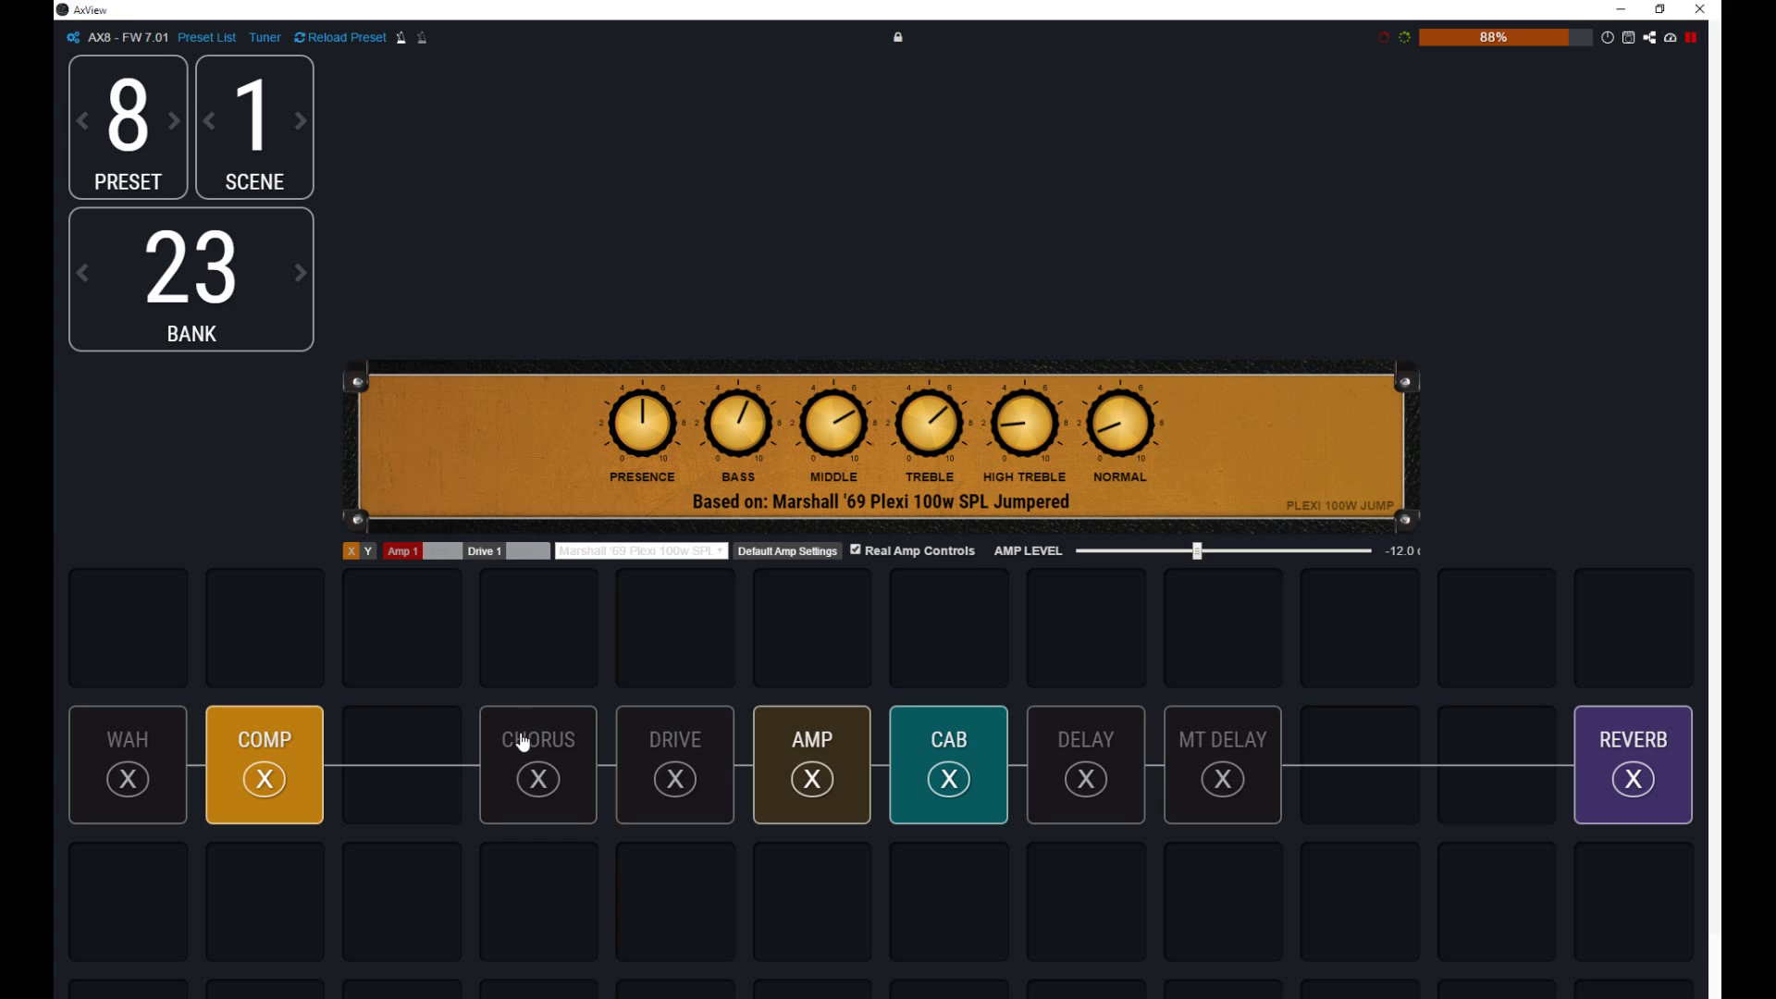
{"action": "left_click", "coordinate": [519, 759]}
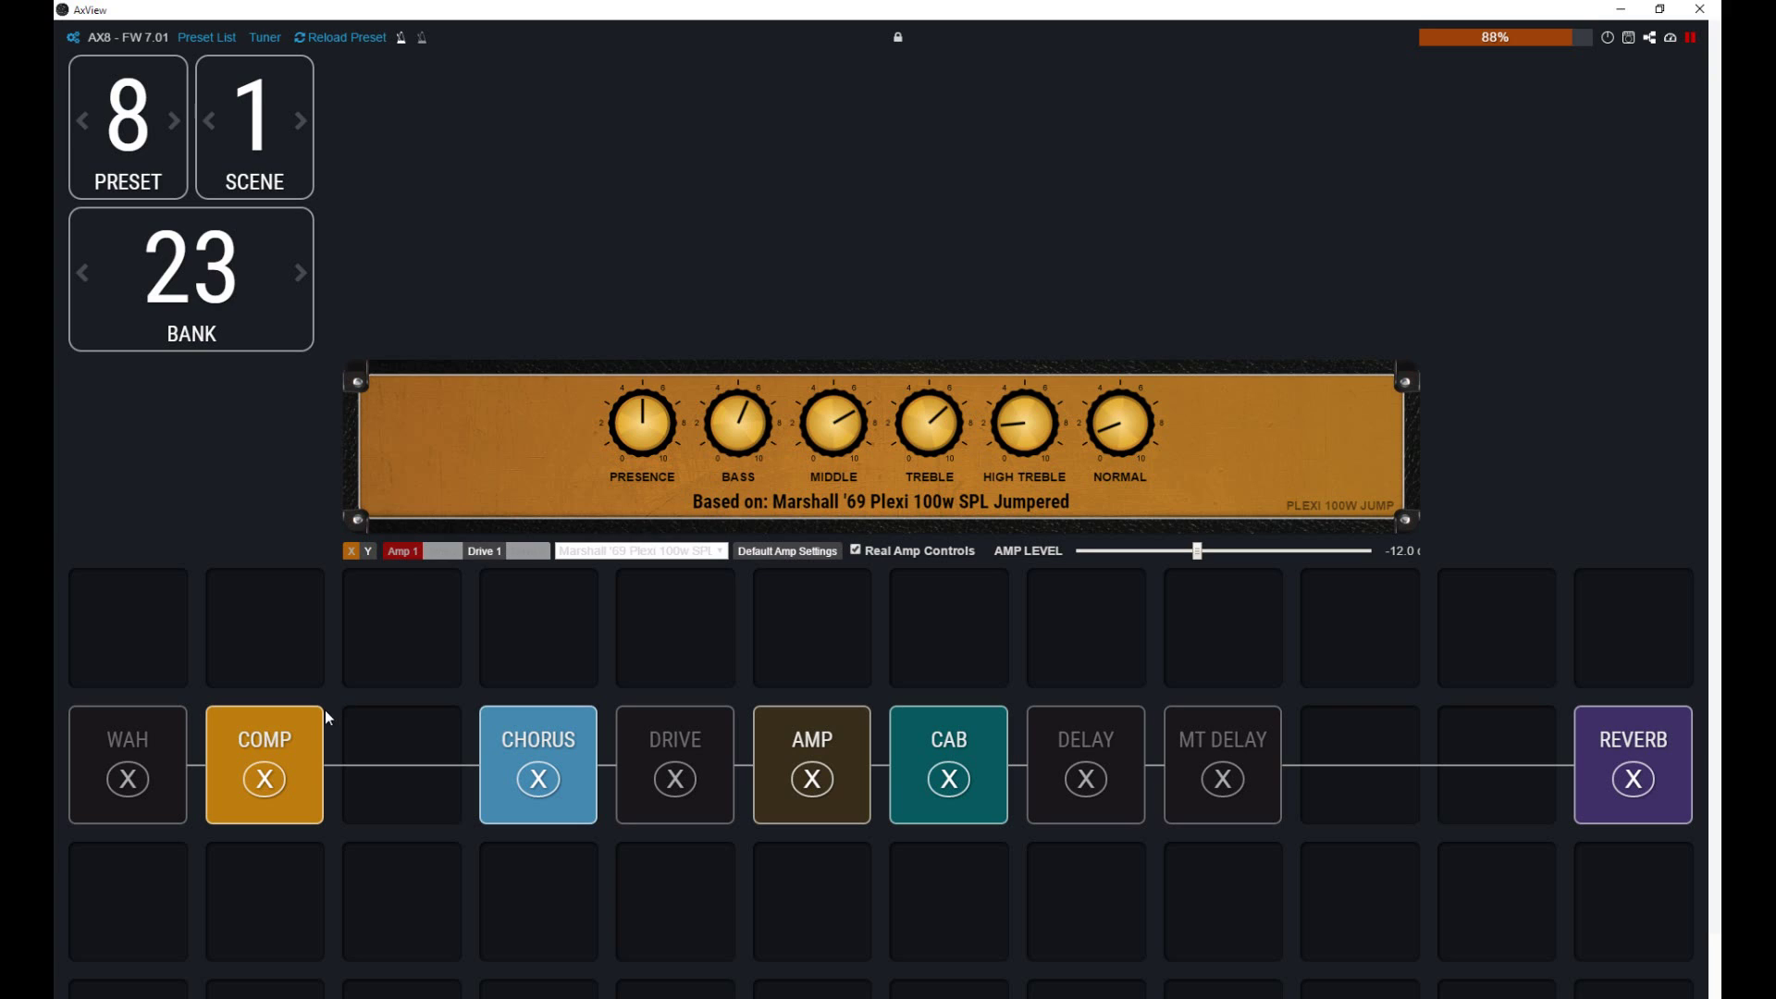
Step: Bypass the Comp and Chorus blocks
{"action": "left_click", "coordinate": [277, 746]}
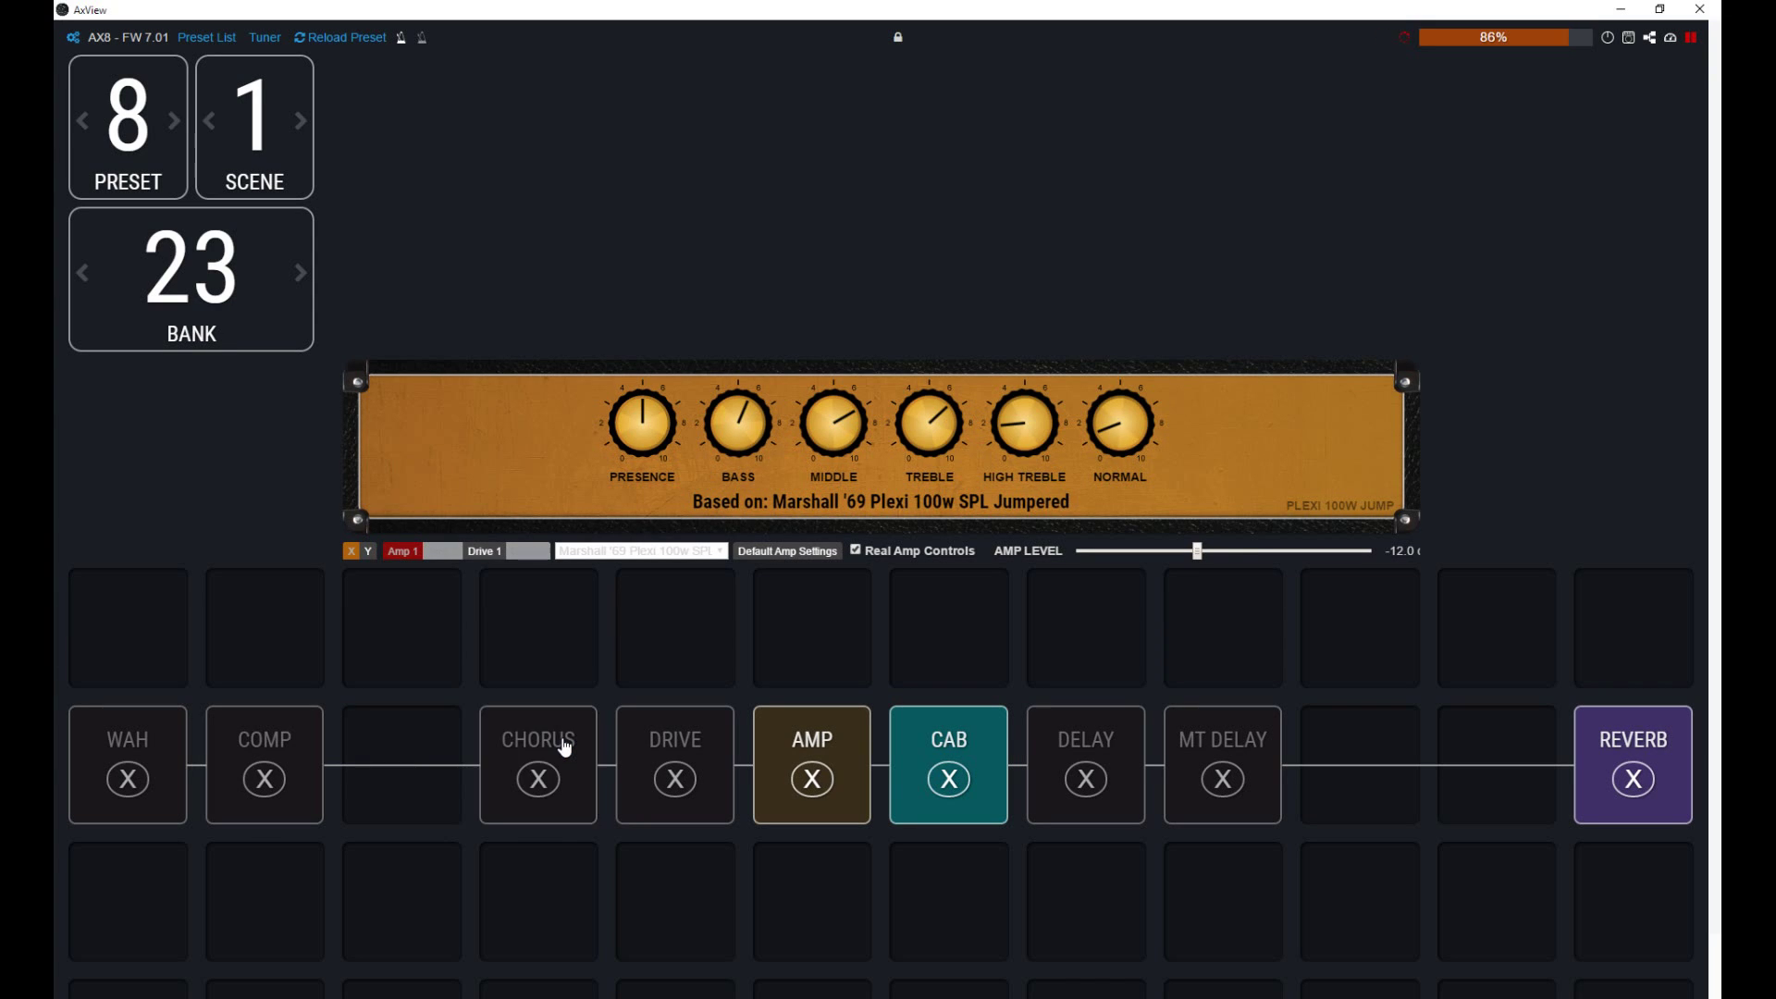
{"action": "left_click", "coordinate": [567, 748]}
Step: Engage the Drive block and set the Tube Screamer's Drive to about 1, Tone to about 7 and Level to maximum
{"action": "left_click", "coordinate": [692, 751]}
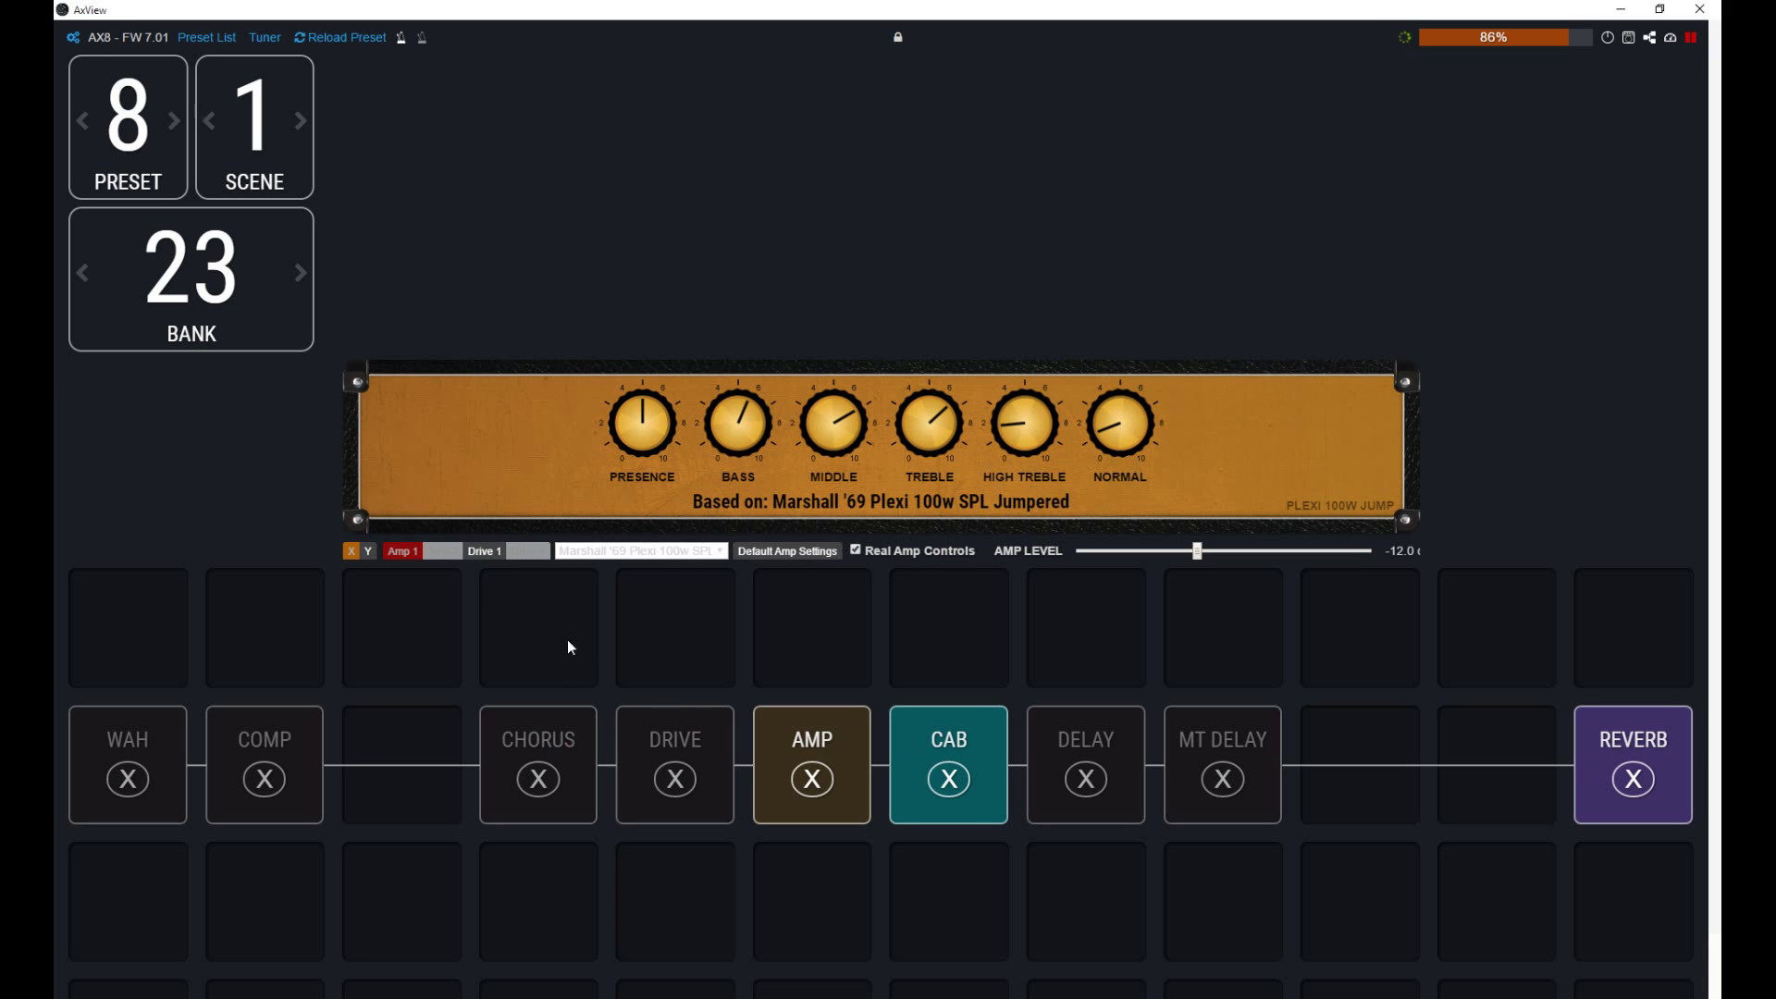
{"action": "left_click", "coordinate": [488, 552]}
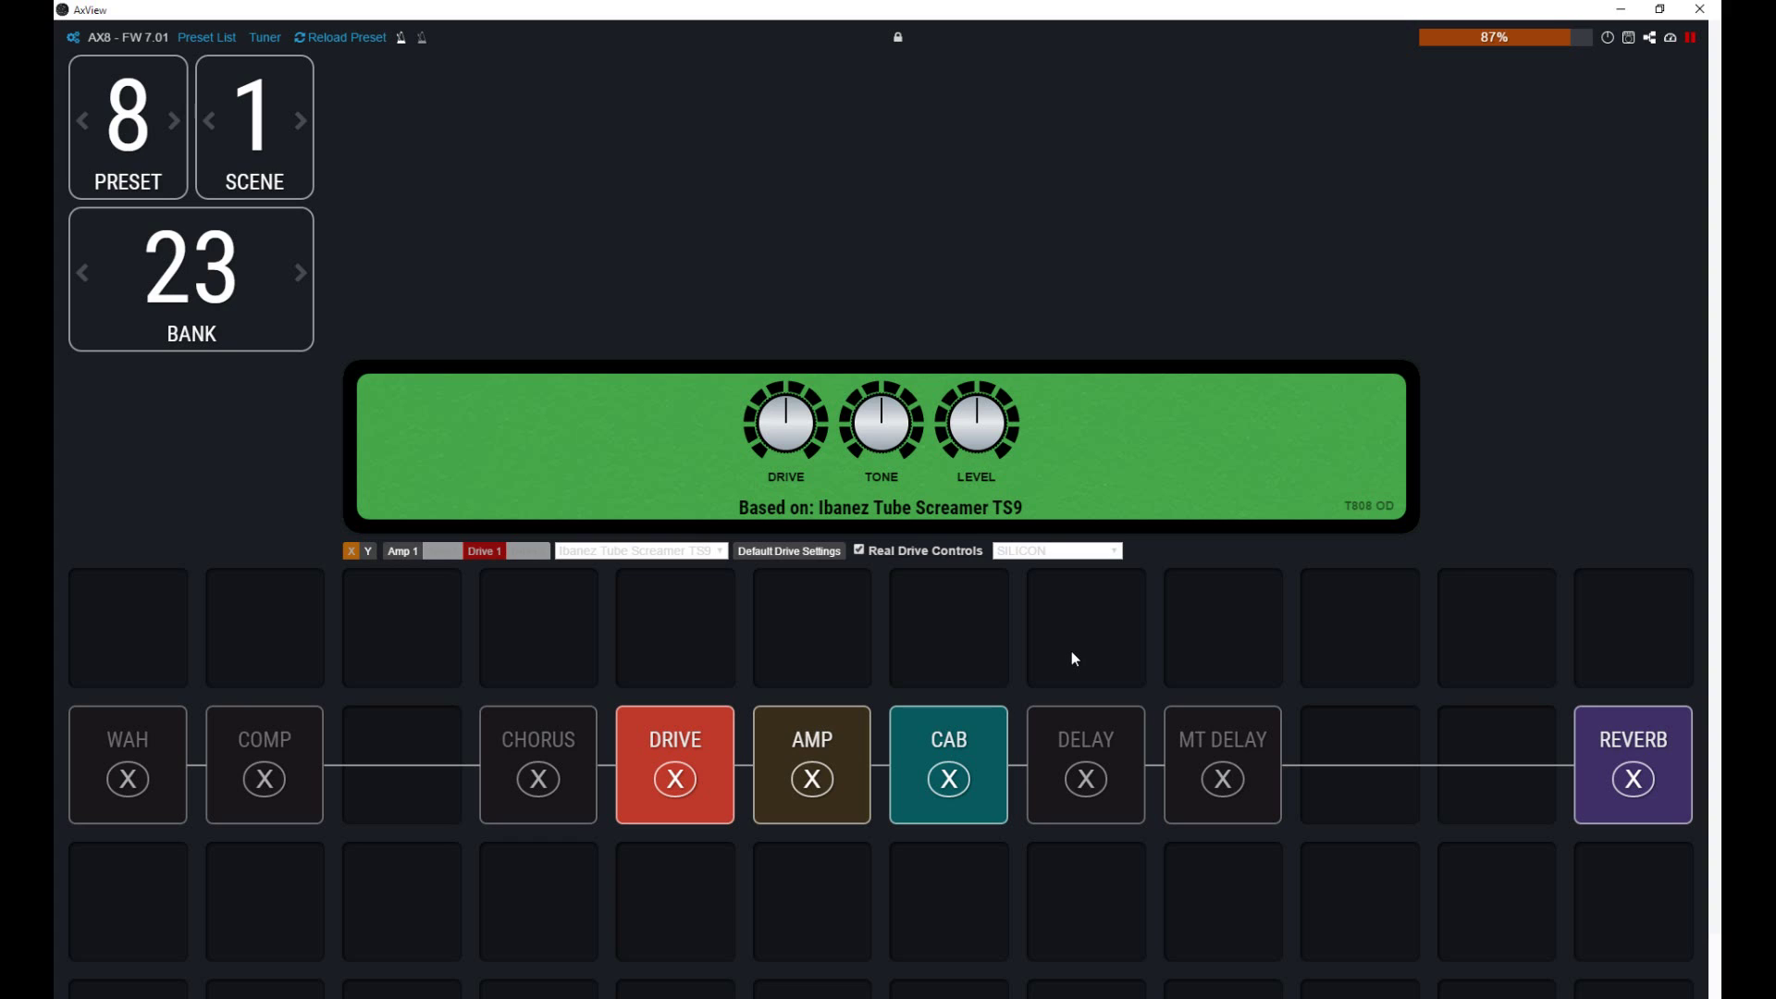
{"action": "left_click_drag", "start_coordinate": [792, 442], "coordinate": [1238, 860]}
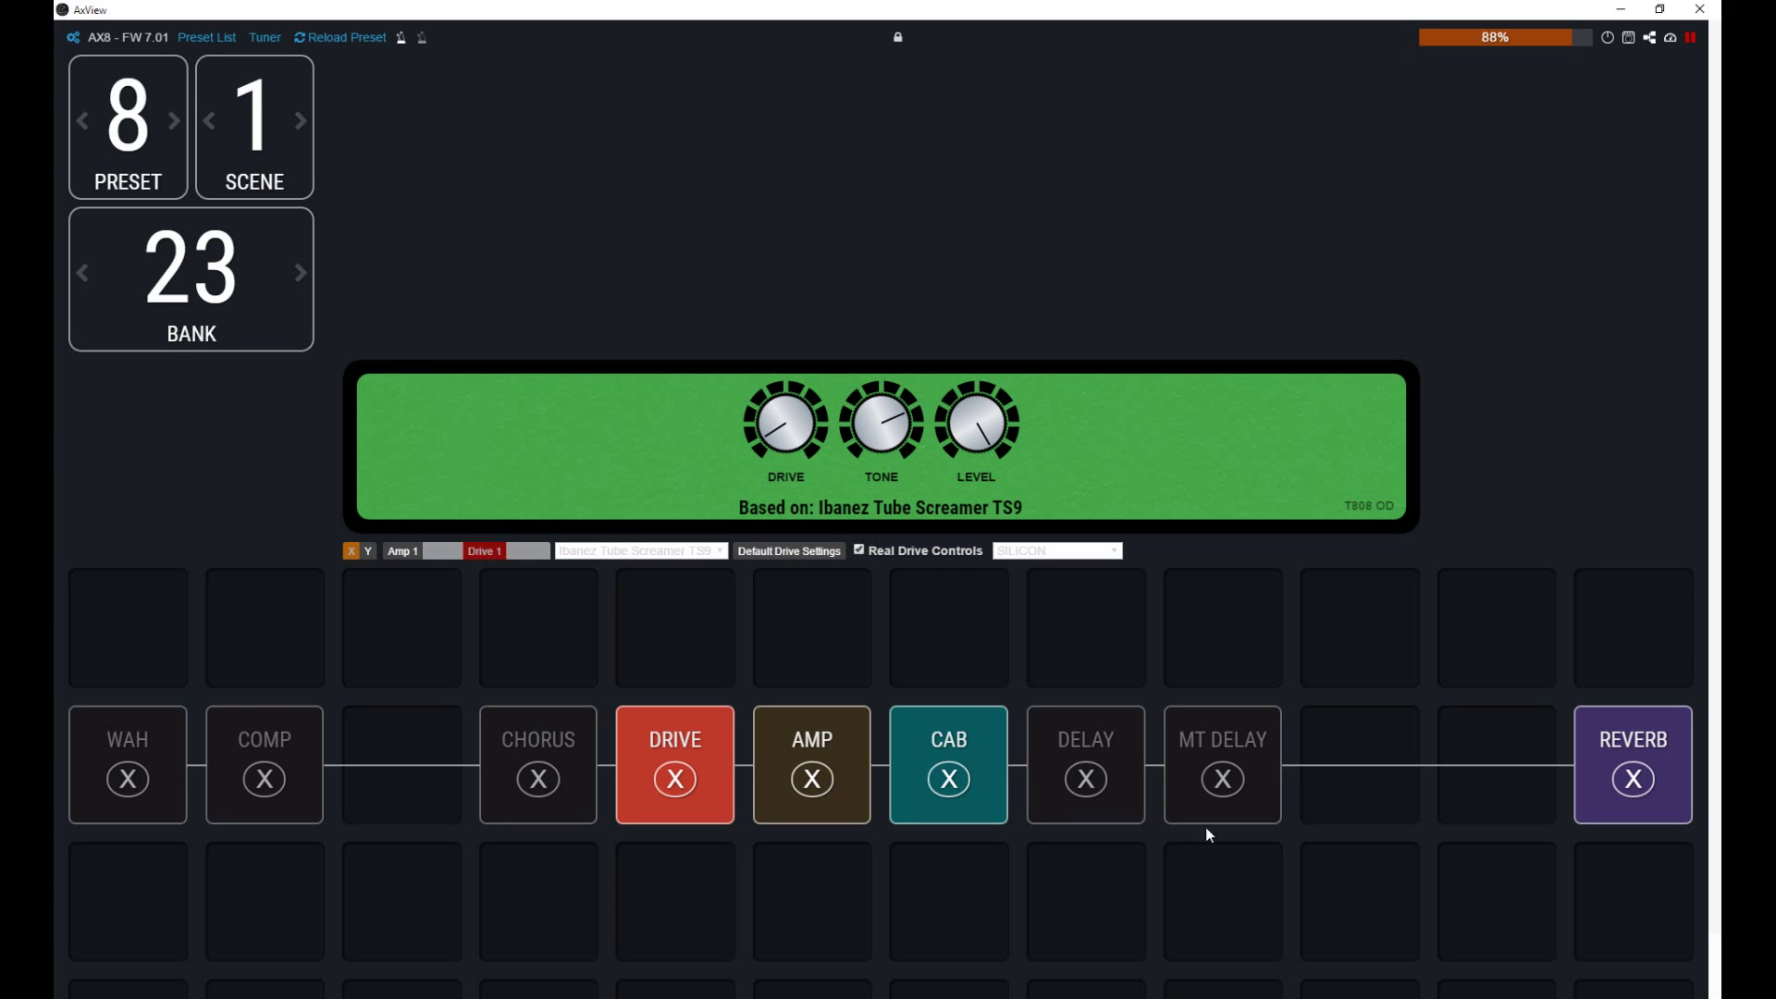
Step: Switch the Drive block to its Y state and load the Dallas-Arbiter Fuzz Face model
{"action": "left_click", "coordinate": [676, 785]}
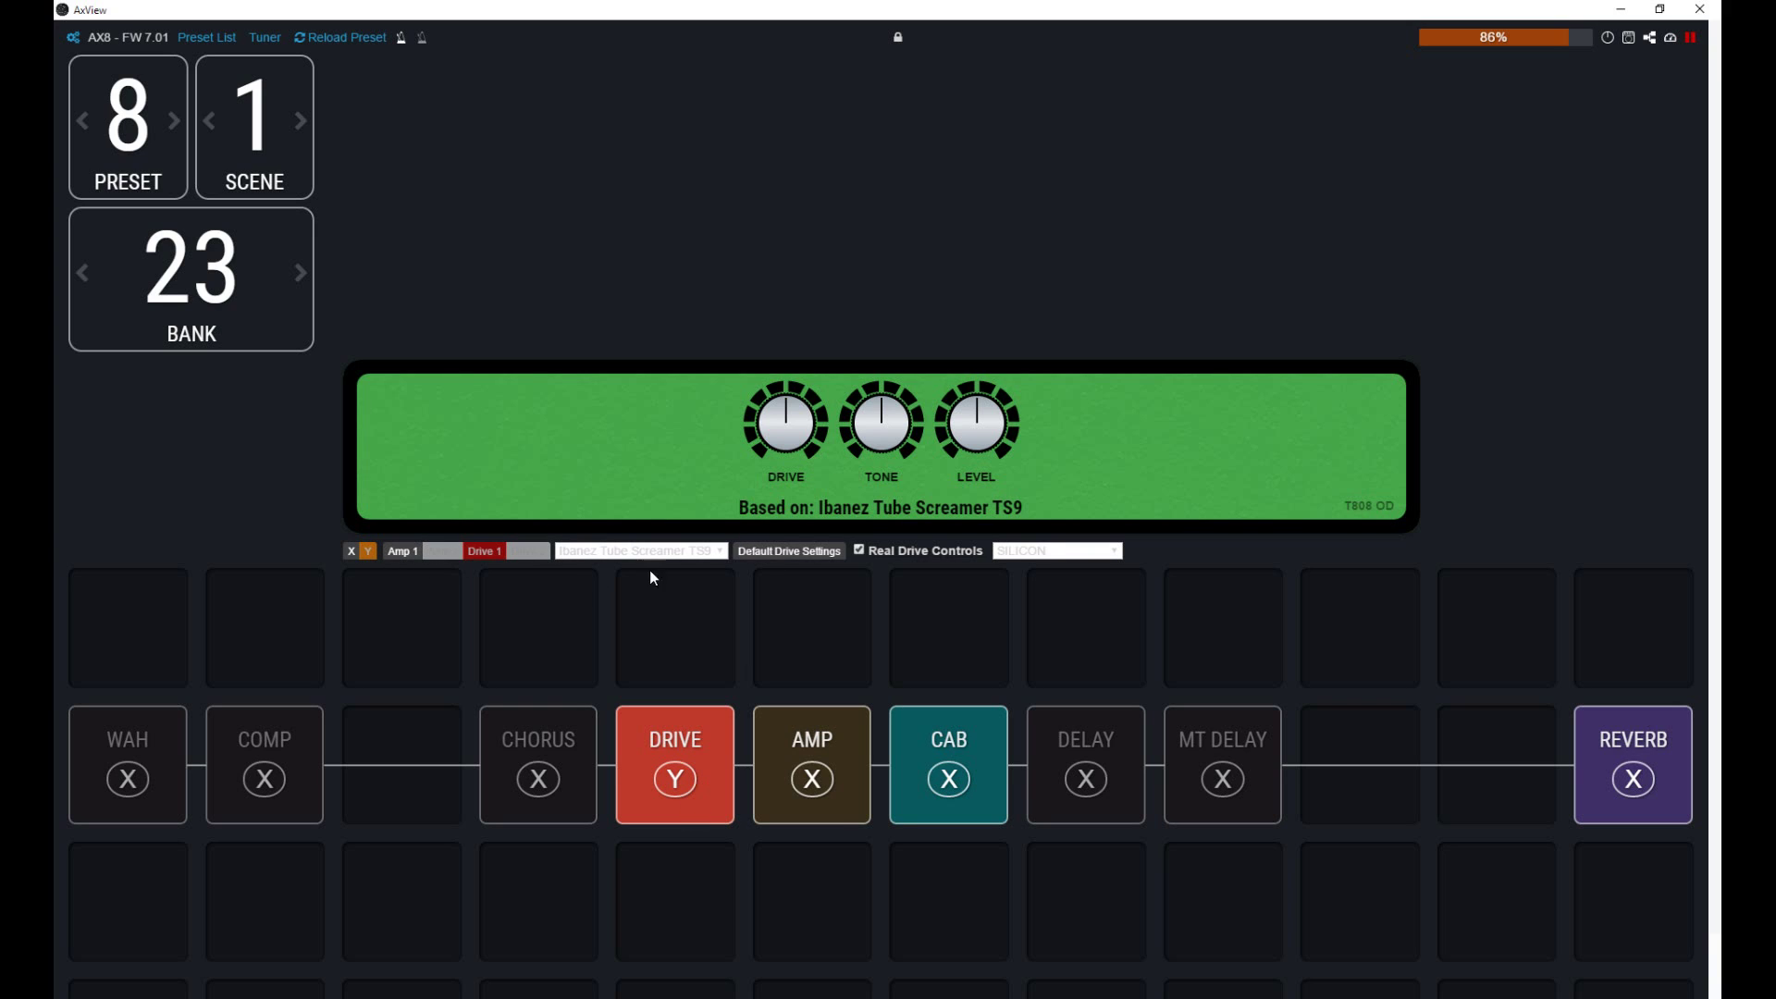
{"action": "left_click", "coordinate": [683, 553]}
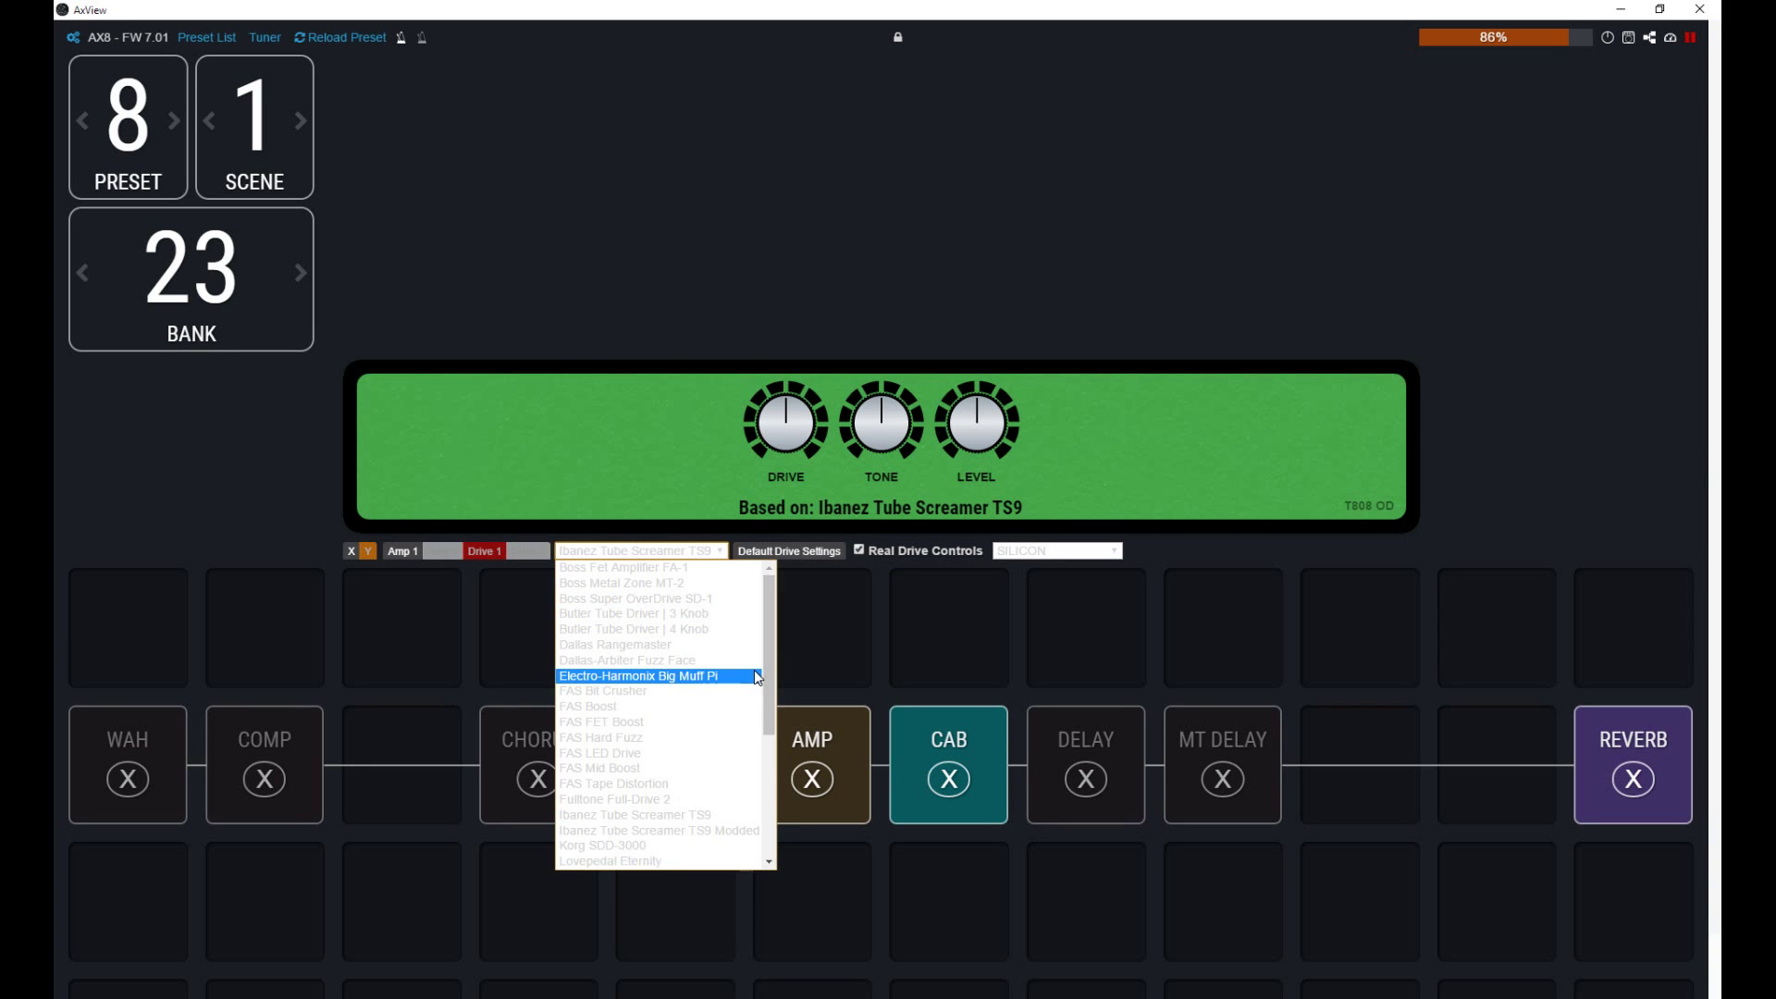
{"action": "left_click", "coordinate": [692, 660]}
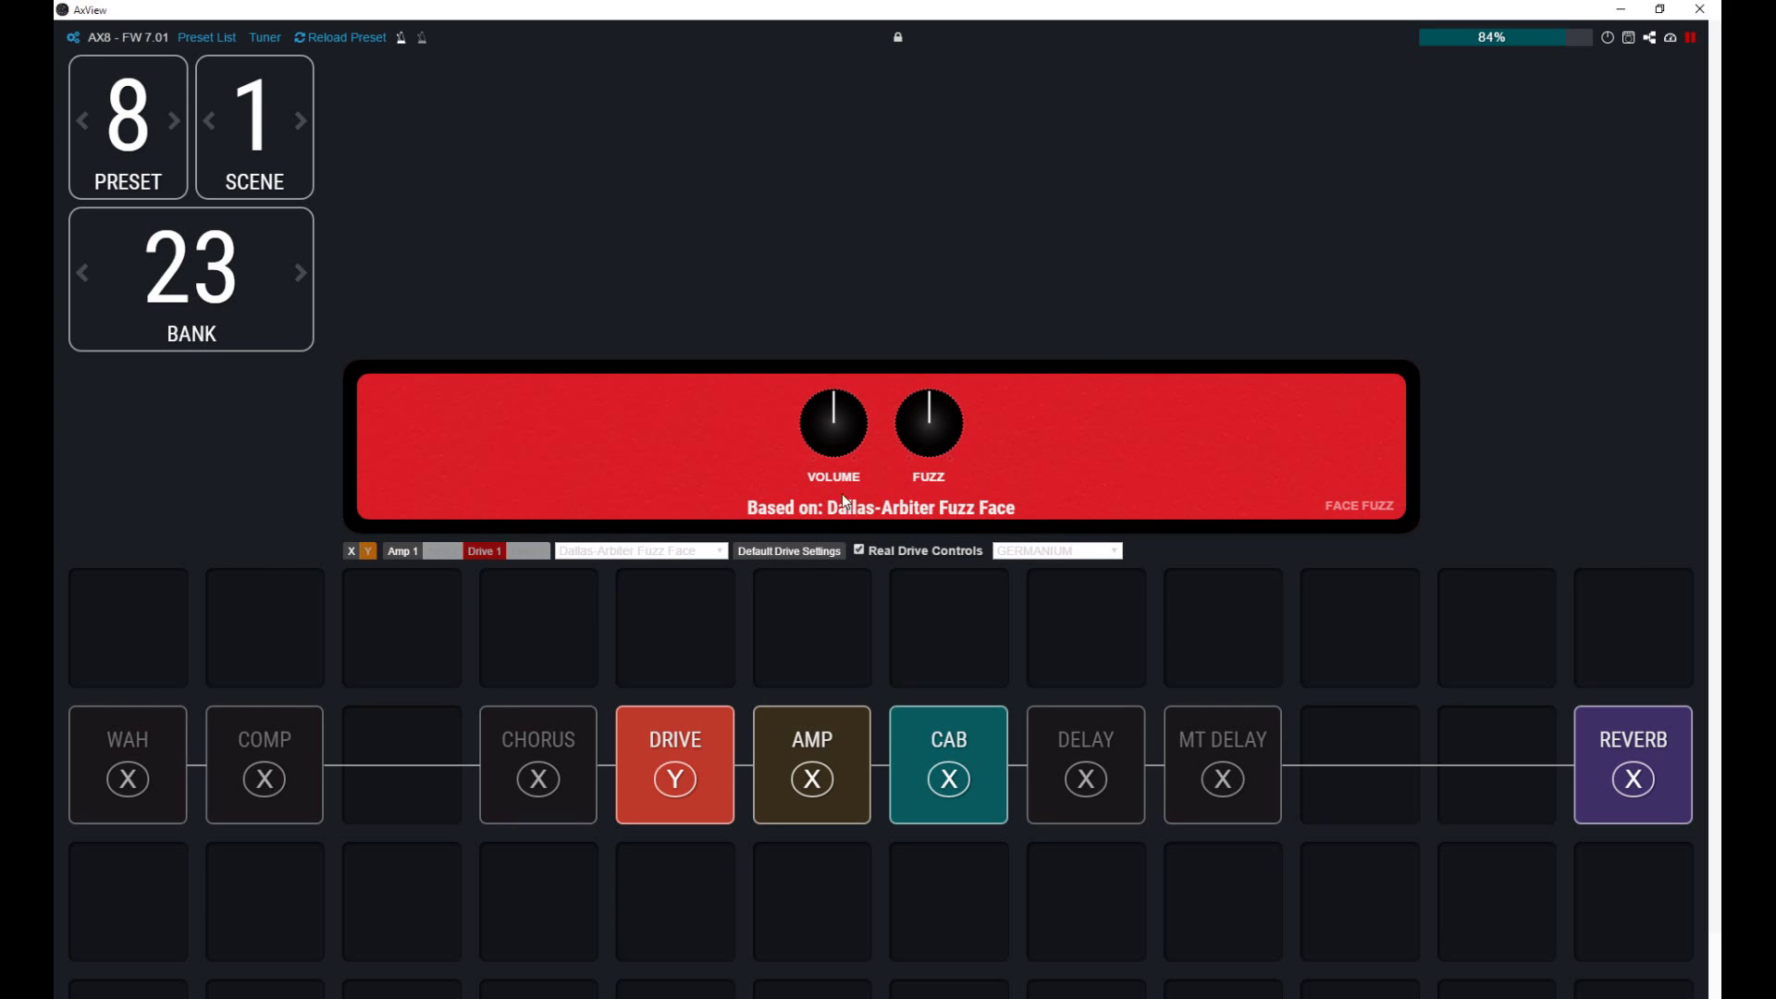
Step: Set the Fuzz Face's Volume to maximum and Fuzz to about 6.5, and audition it with the Wah block
{"action": "left_click_drag", "start_coordinate": [844, 430], "coordinate": [897, 525]}
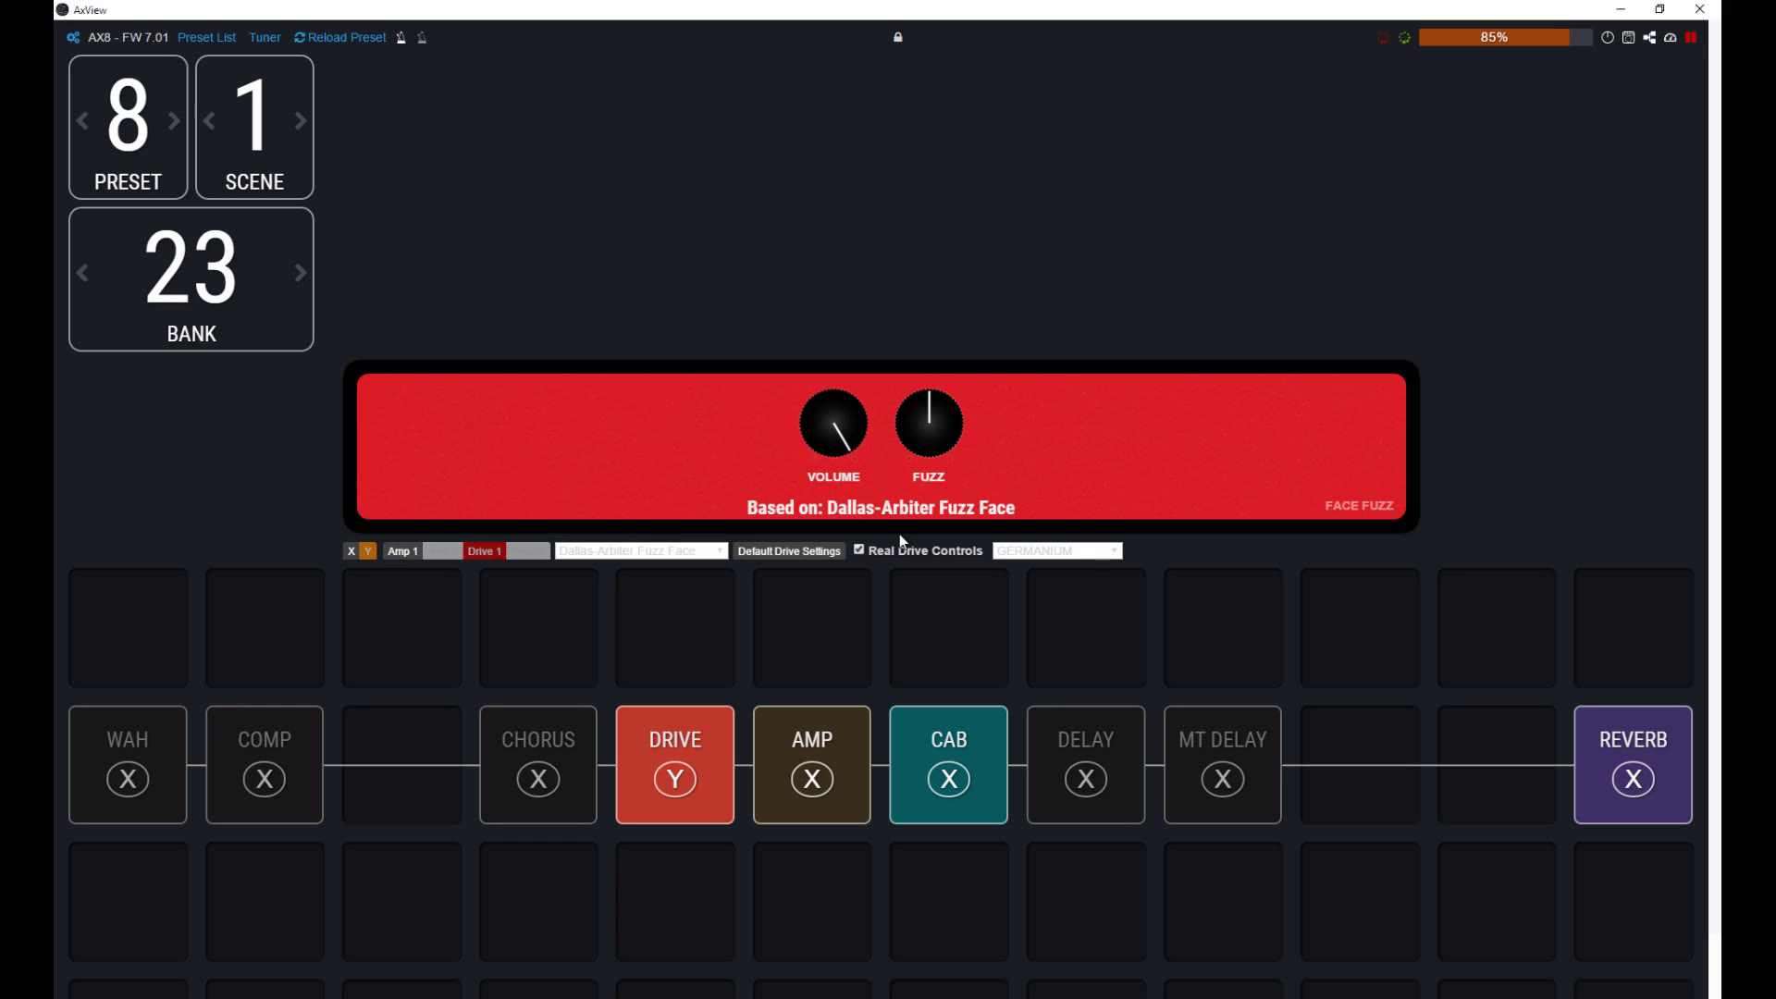
{"action": "left_click_drag", "start_coordinate": [932, 435], "coordinate": [955, 414]}
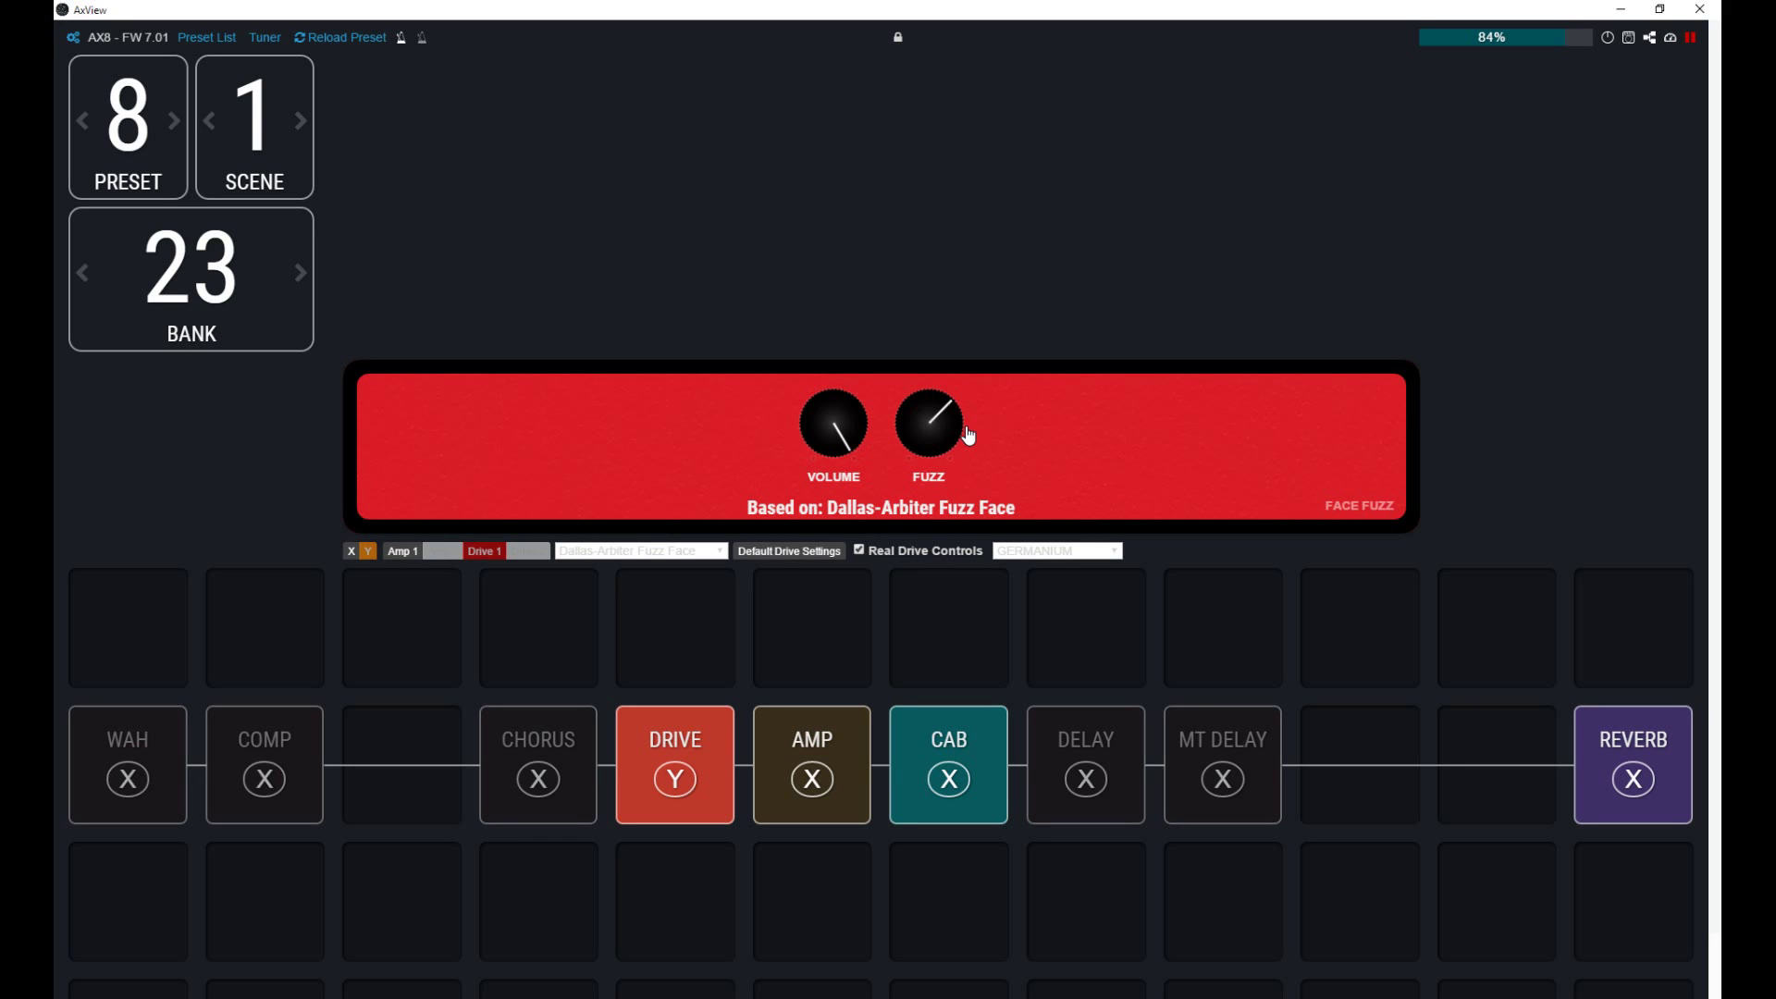
{"action": "left_click", "coordinate": [130, 740]}
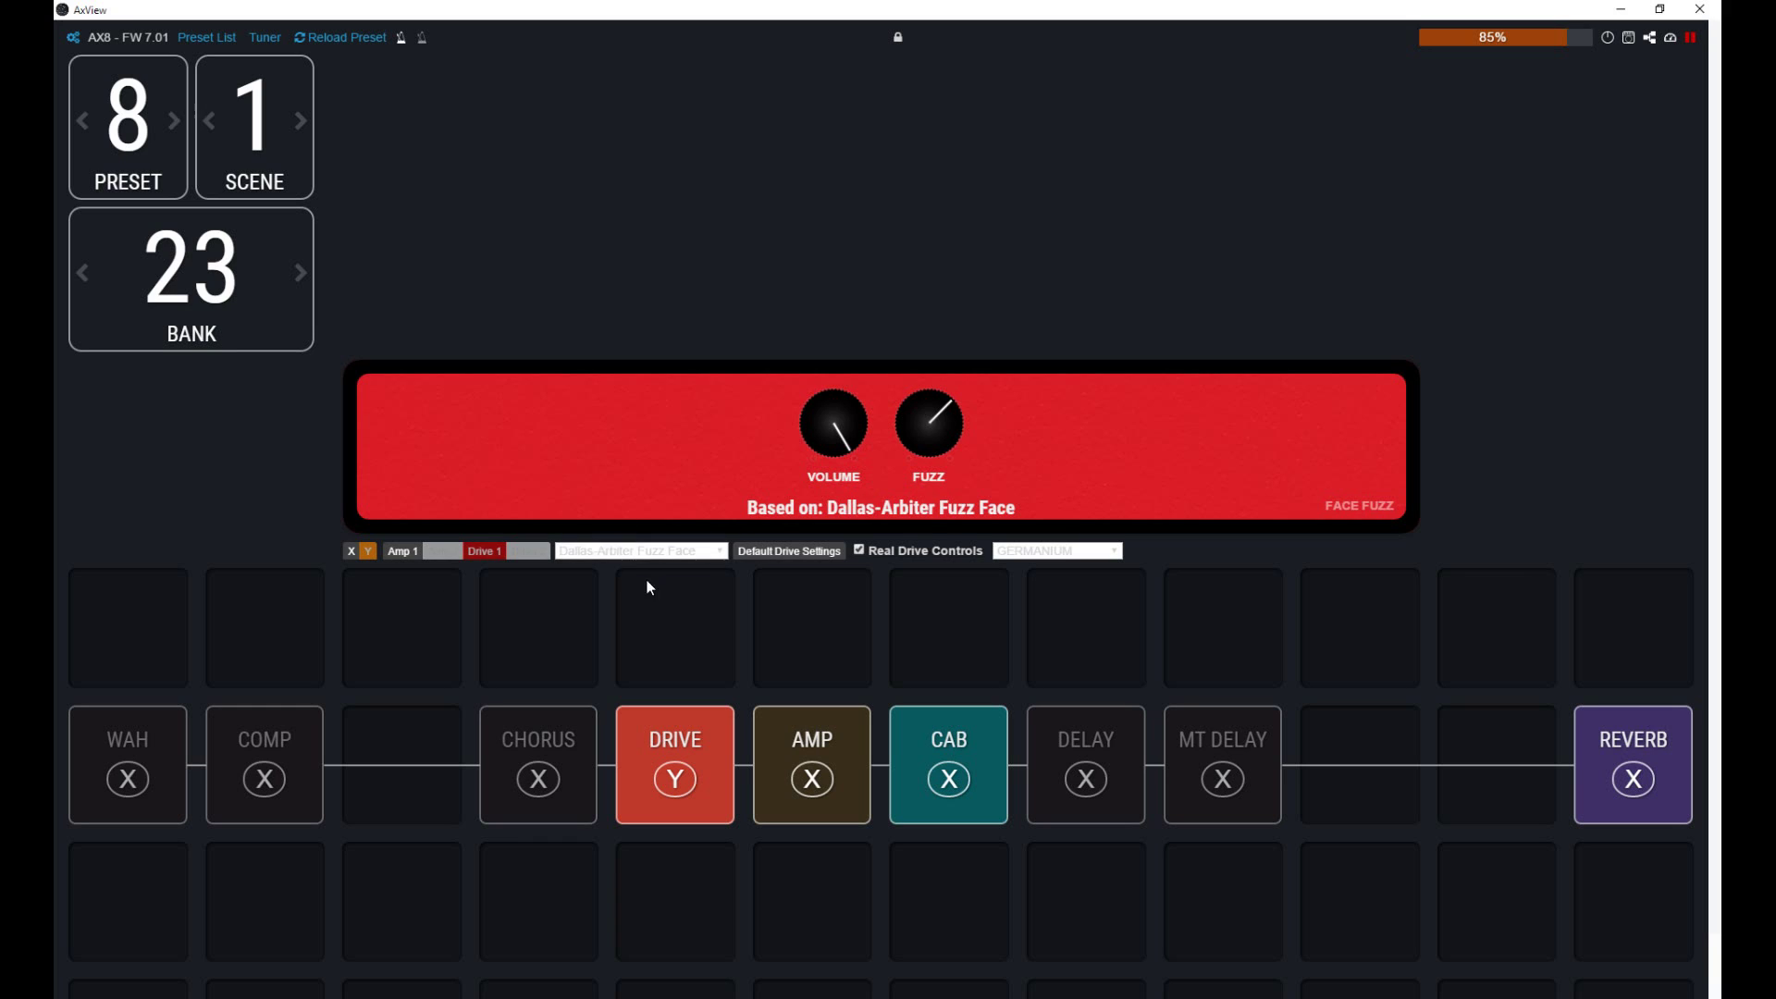
Step: Change the drive model to the Xotic AC Booster and lower its Treble to about 3.5 and Bass to about 3
{"action": "left_click", "coordinate": [659, 551]}
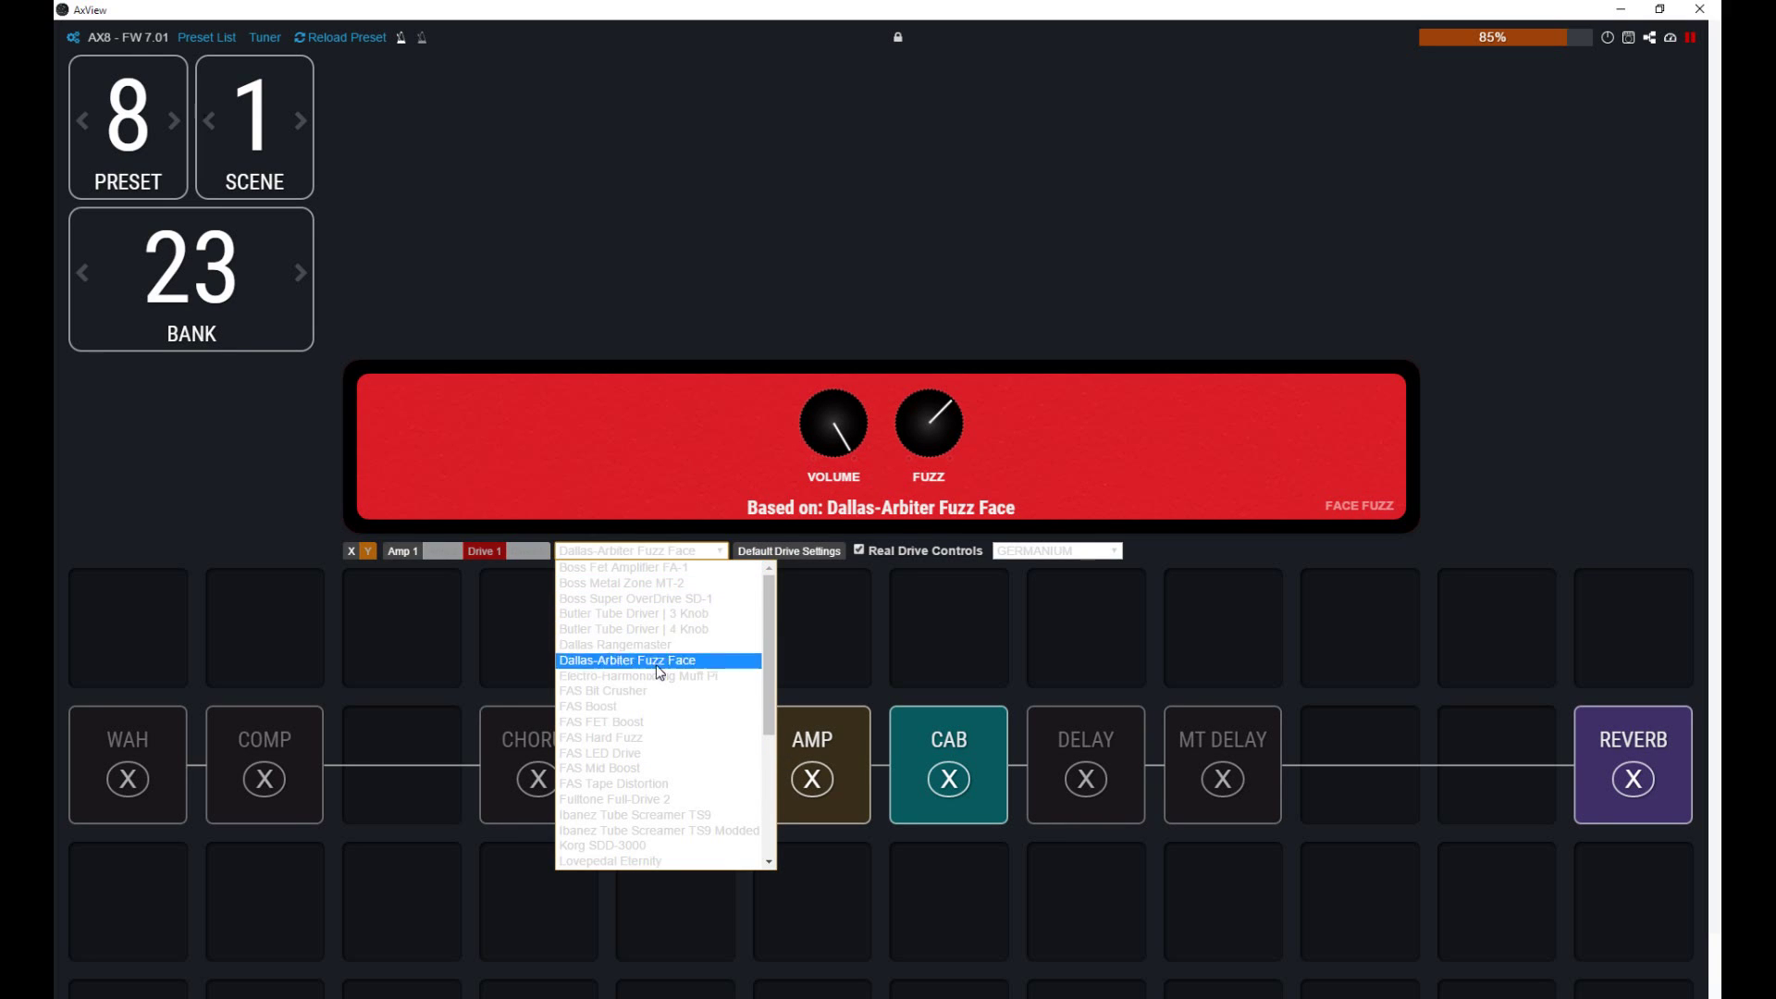
{"action": "left_click_drag", "start_coordinate": [768, 696], "coordinate": [759, 835]}
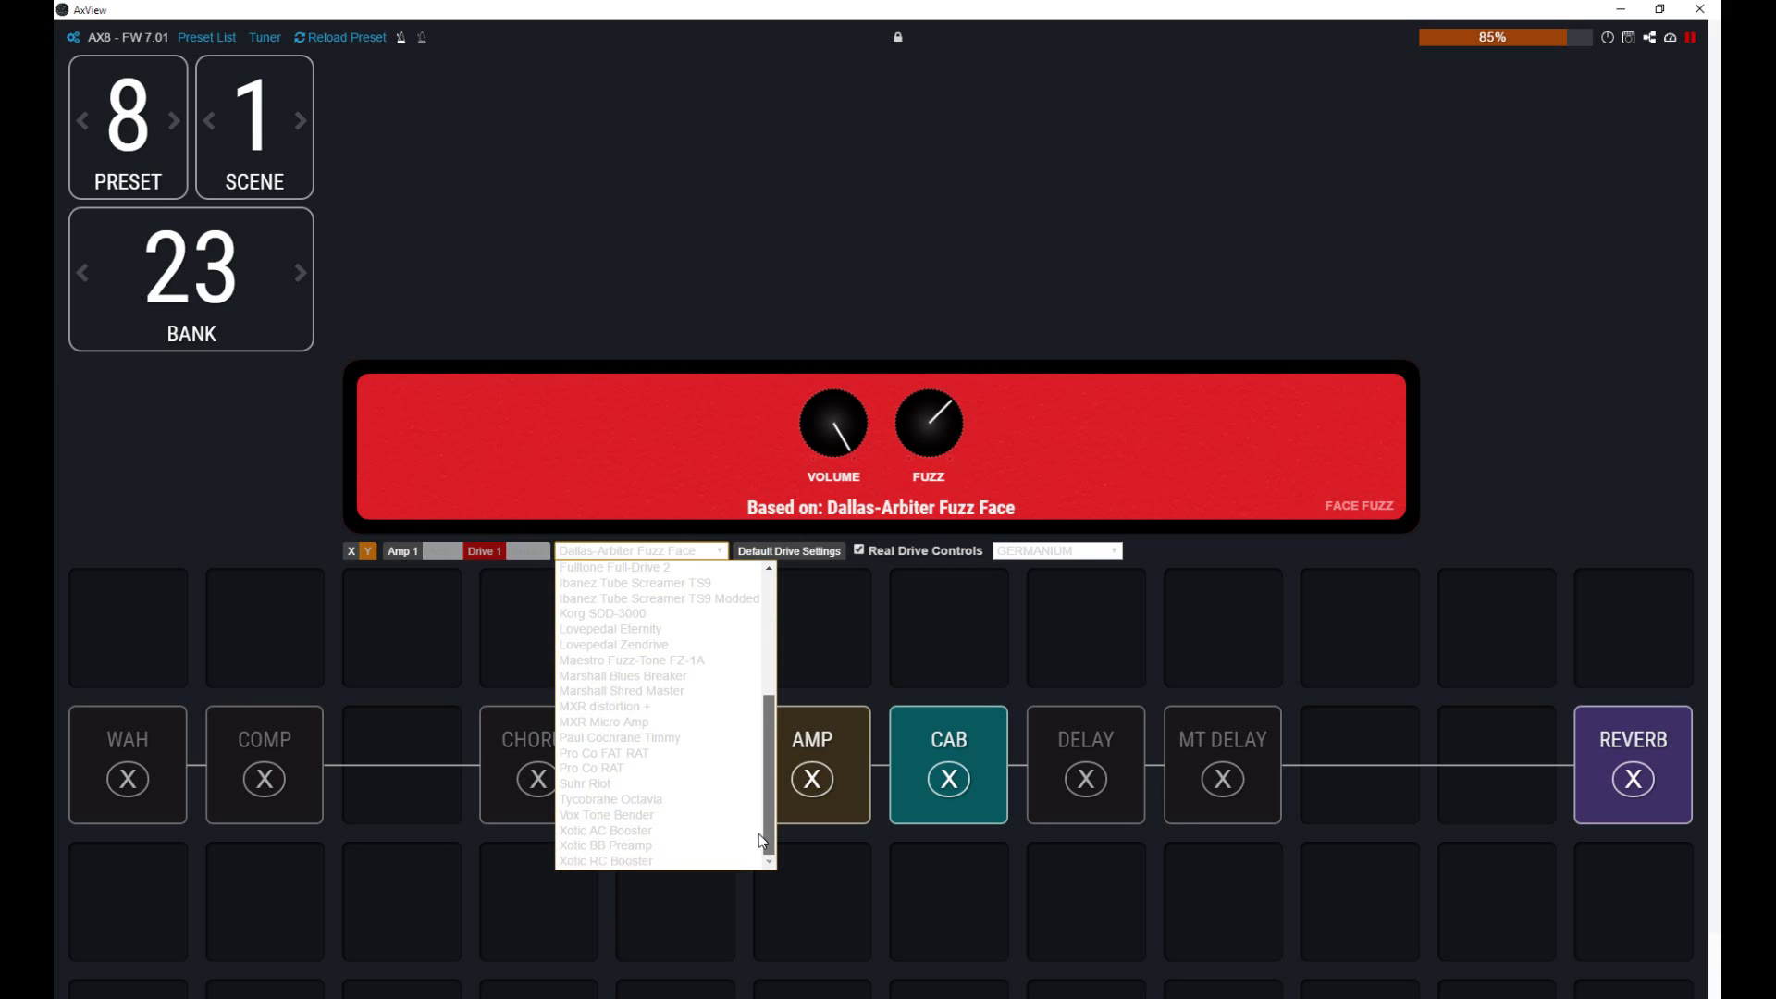
{"action": "left_click", "coordinate": [657, 830]}
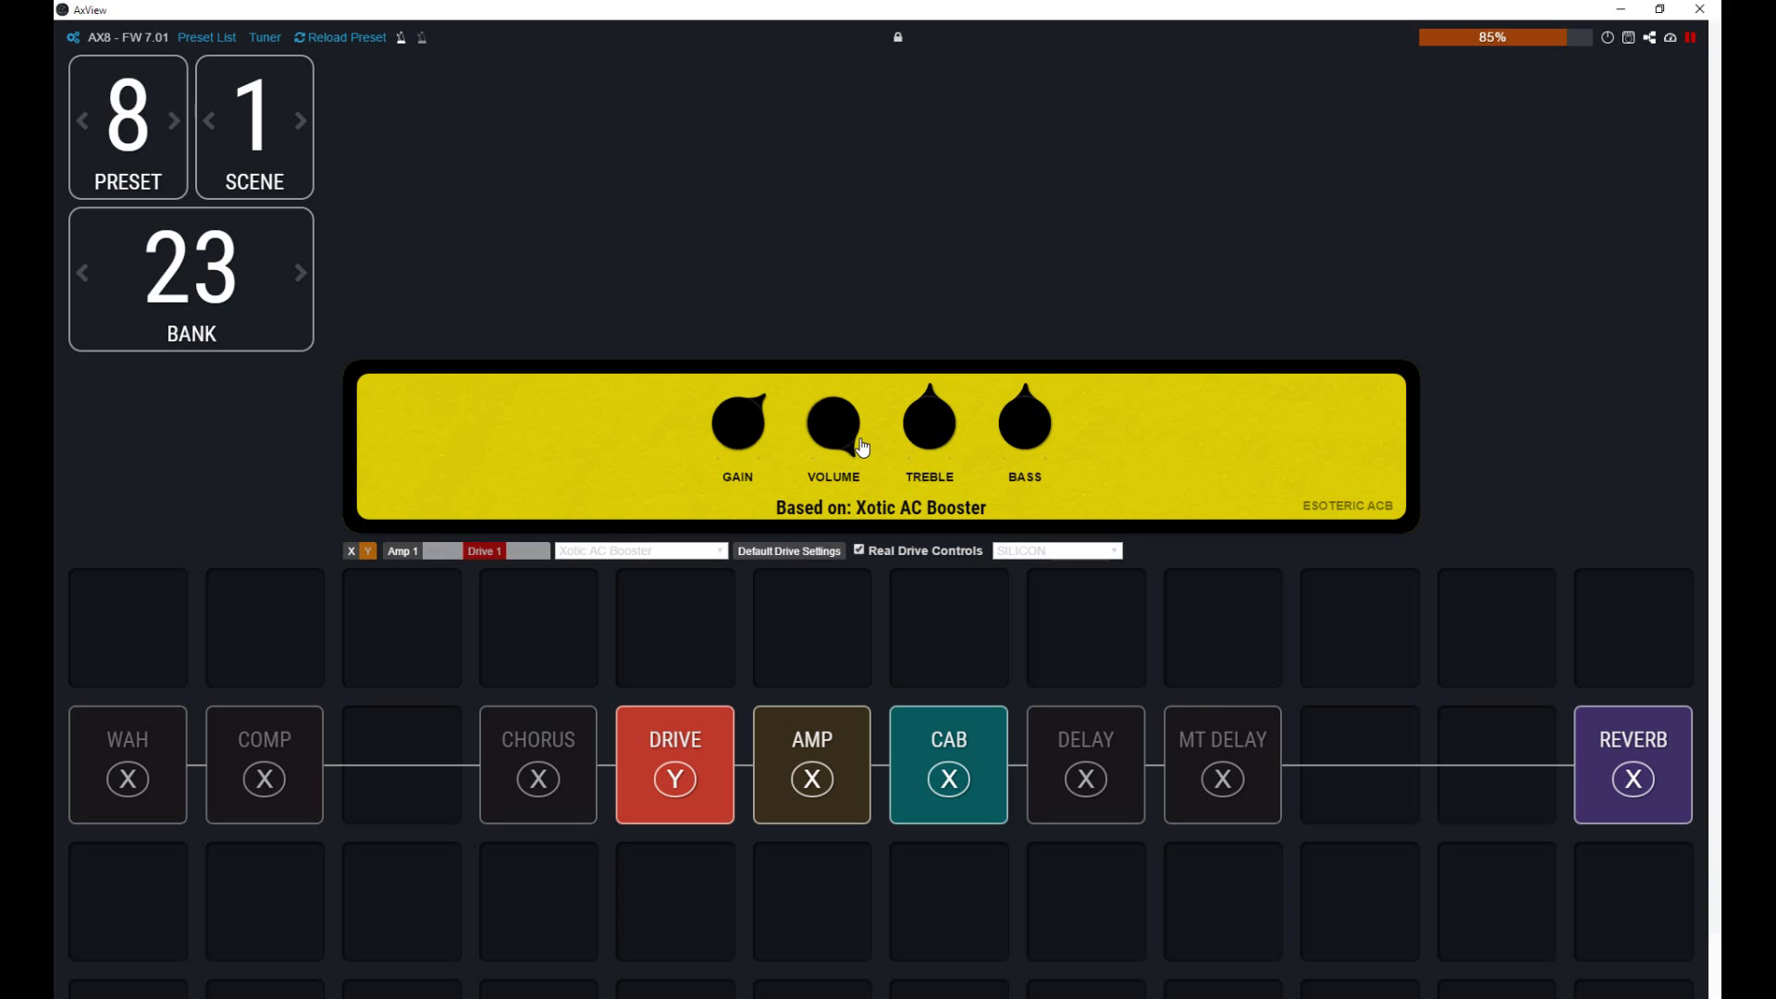
{"action": "scroll", "coordinate": [933, 428], "scroll_direction": "up", "scroll_amount": 2}
{"action": "scroll", "coordinate": [933, 427], "scroll_direction": "down", "scroll_amount": 3}
{"action": "scroll", "coordinate": [1030, 416], "scroll_direction": "up", "scroll_amount": 1}
{"action": "scroll", "coordinate": [1025, 416], "scroll_direction": "down", "scroll_amount": 2}
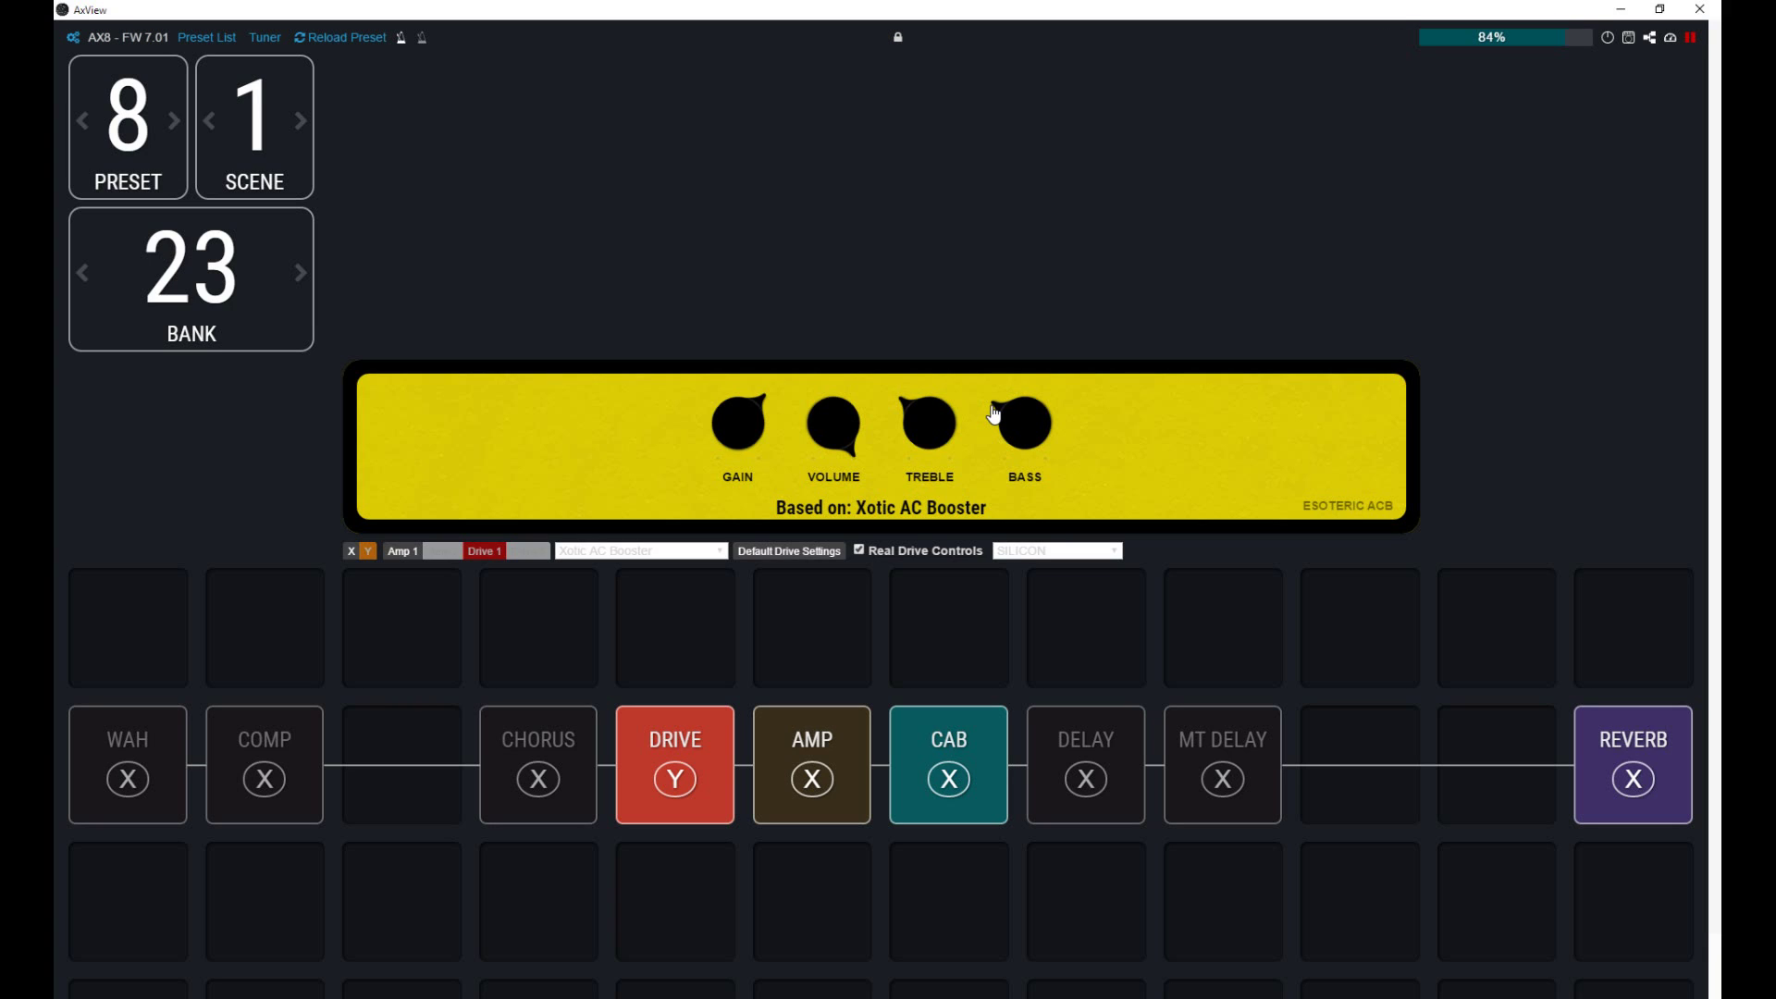
Step: Raise the AC Booster's Treble to about 6, and compare the sound with Drive bypassed and with Delay briefly engaged
{"action": "left_click", "coordinate": [682, 717]}
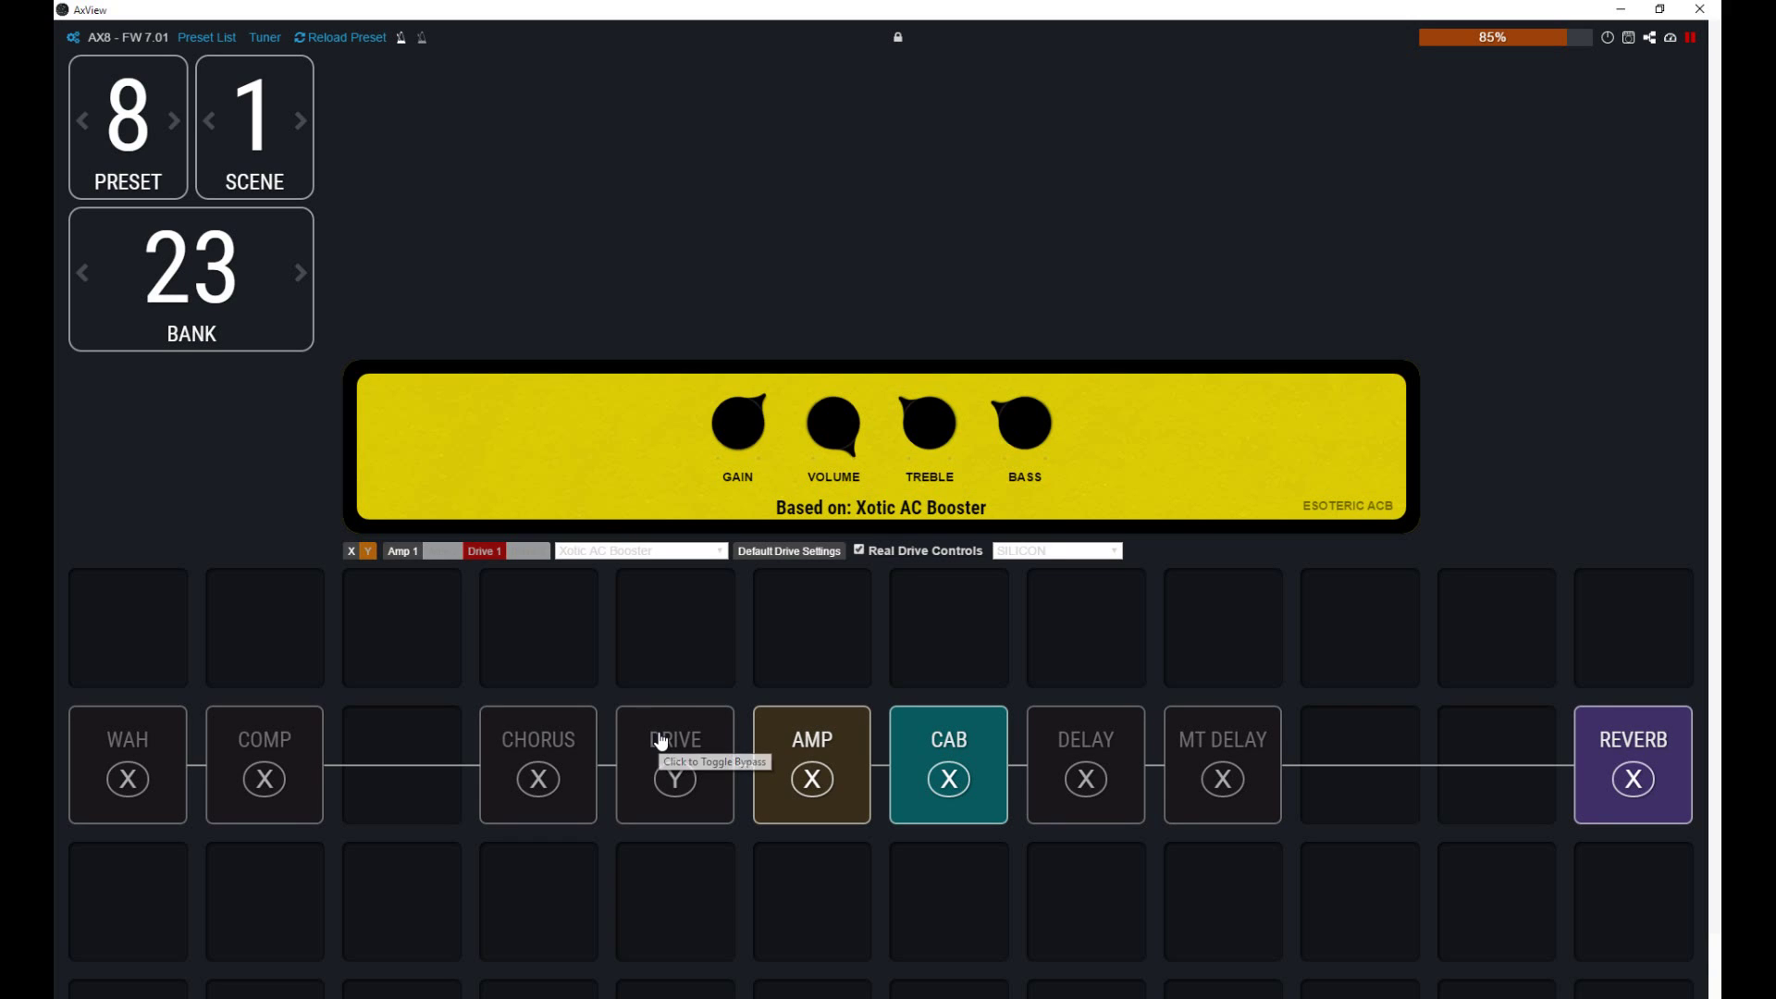
{"action": "left_click", "coordinate": [660, 742]}
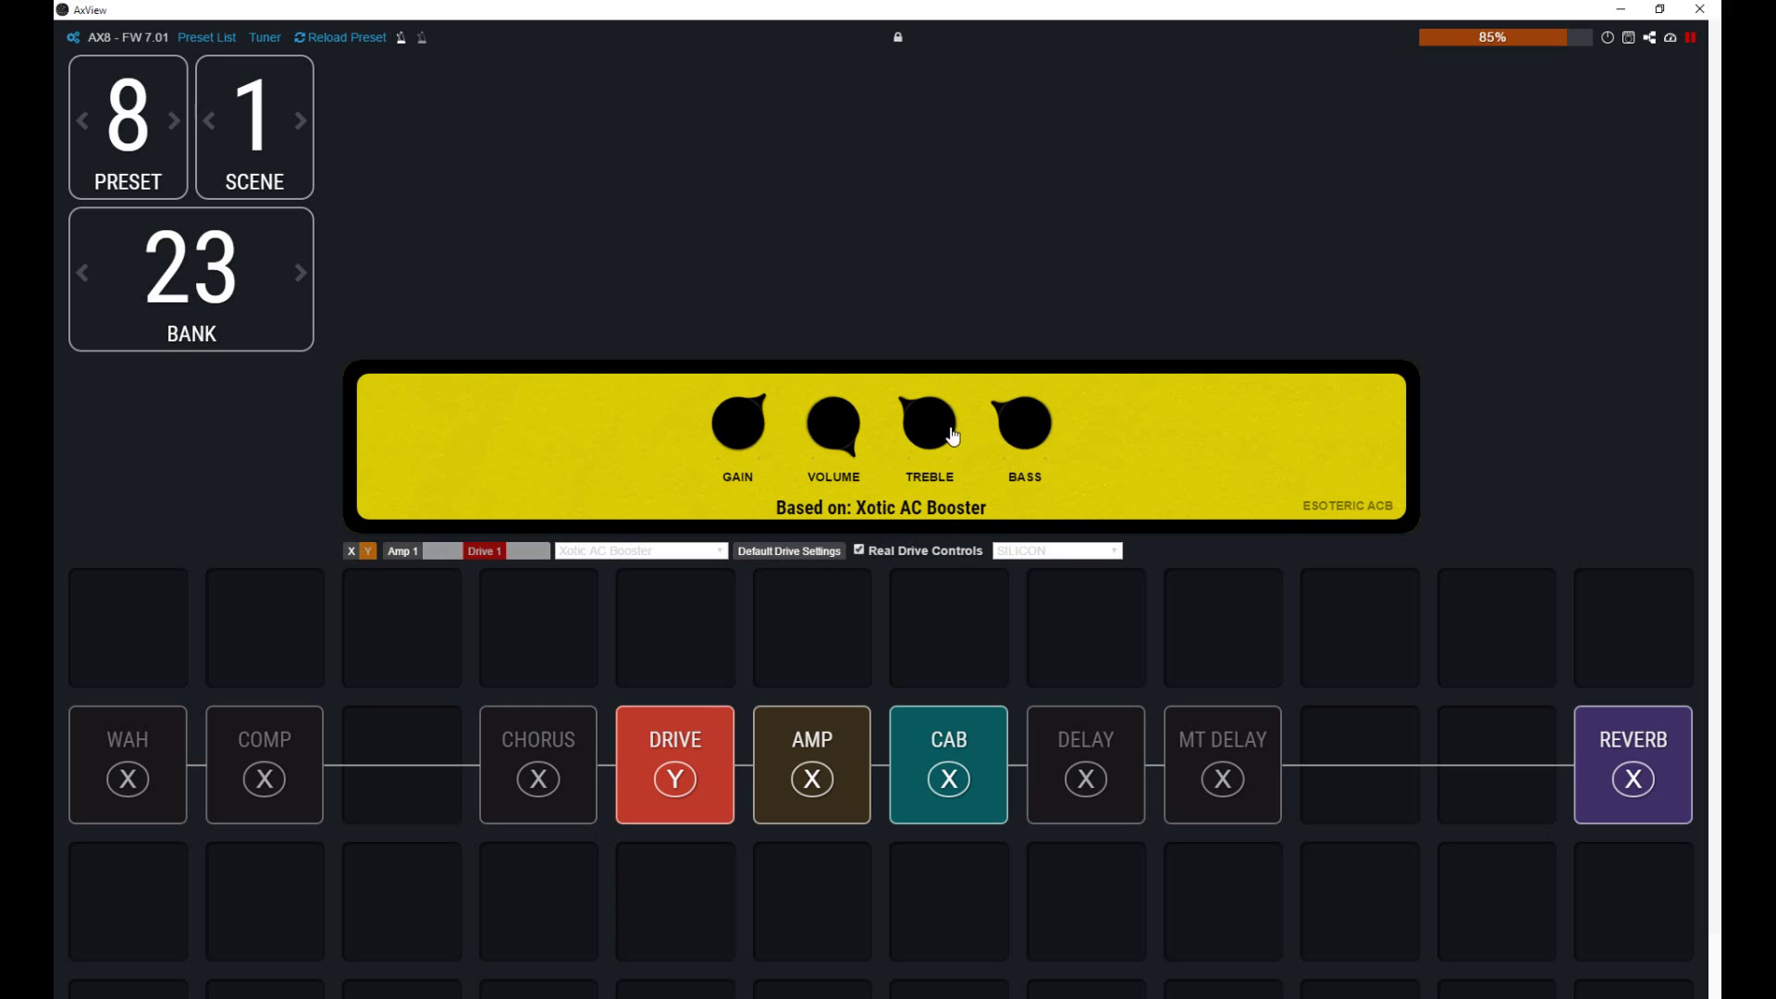
{"action": "left_click_drag", "start_coordinate": [922, 418], "coordinate": [959, 401]}
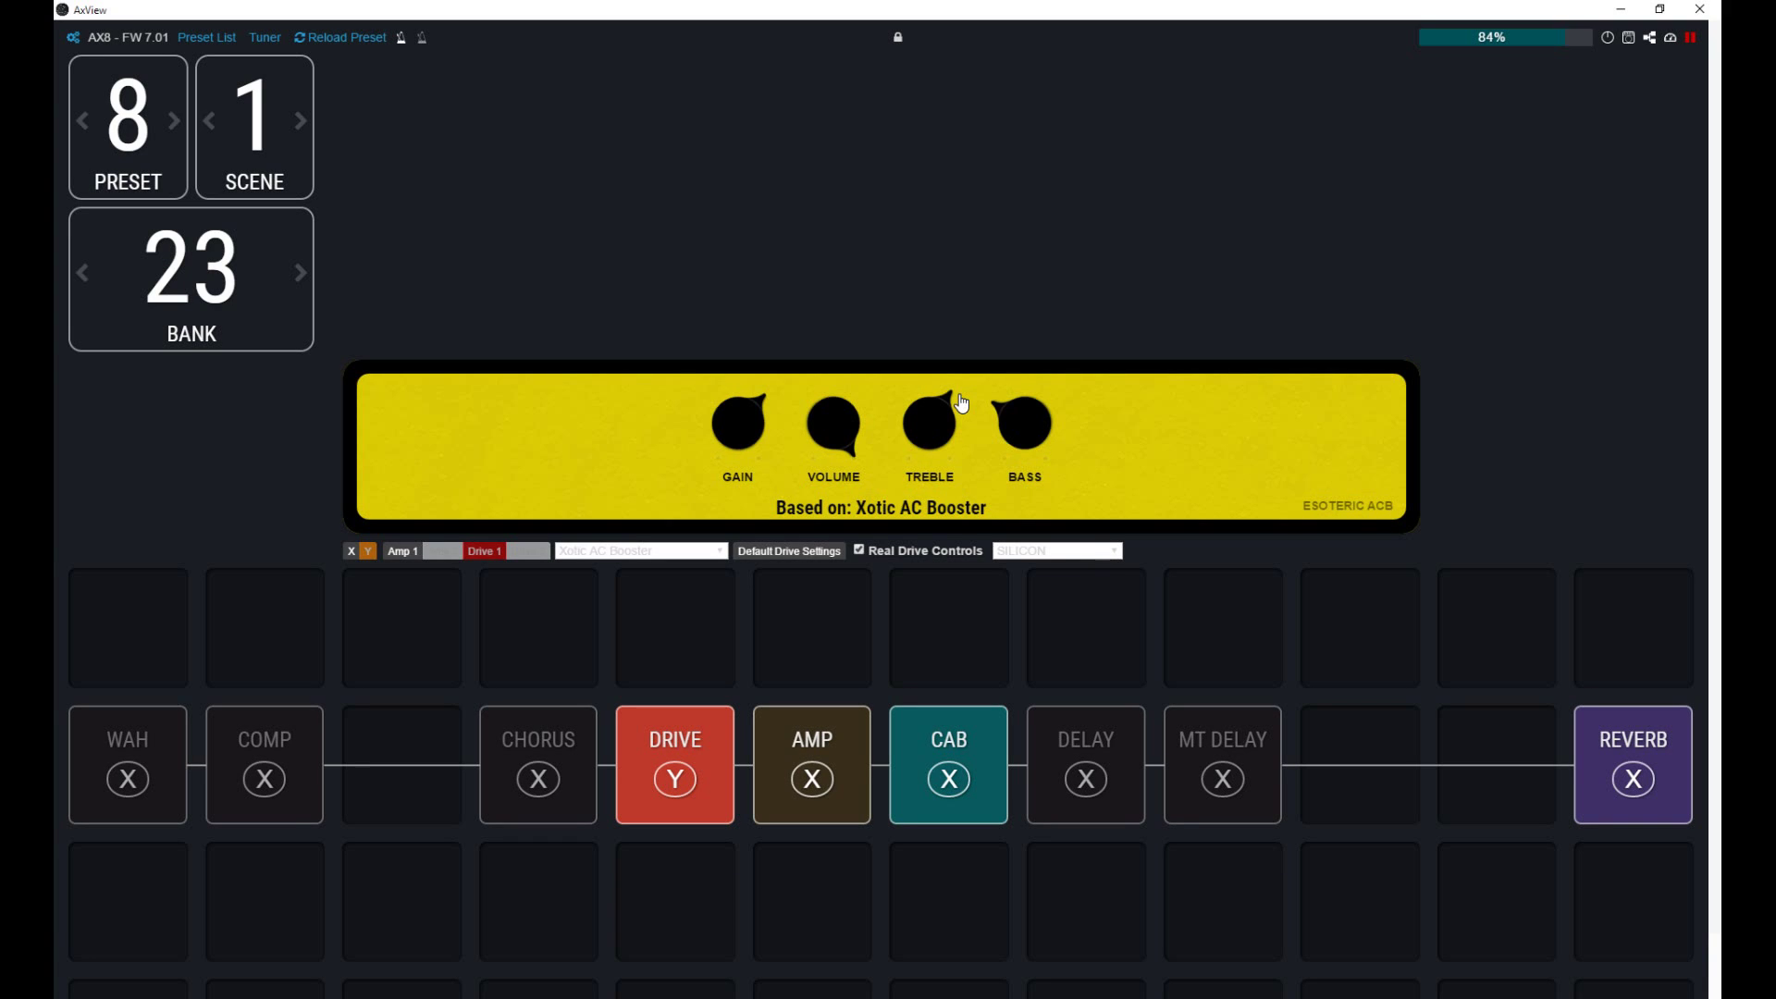
{"action": "left_click", "coordinate": [1076, 740]}
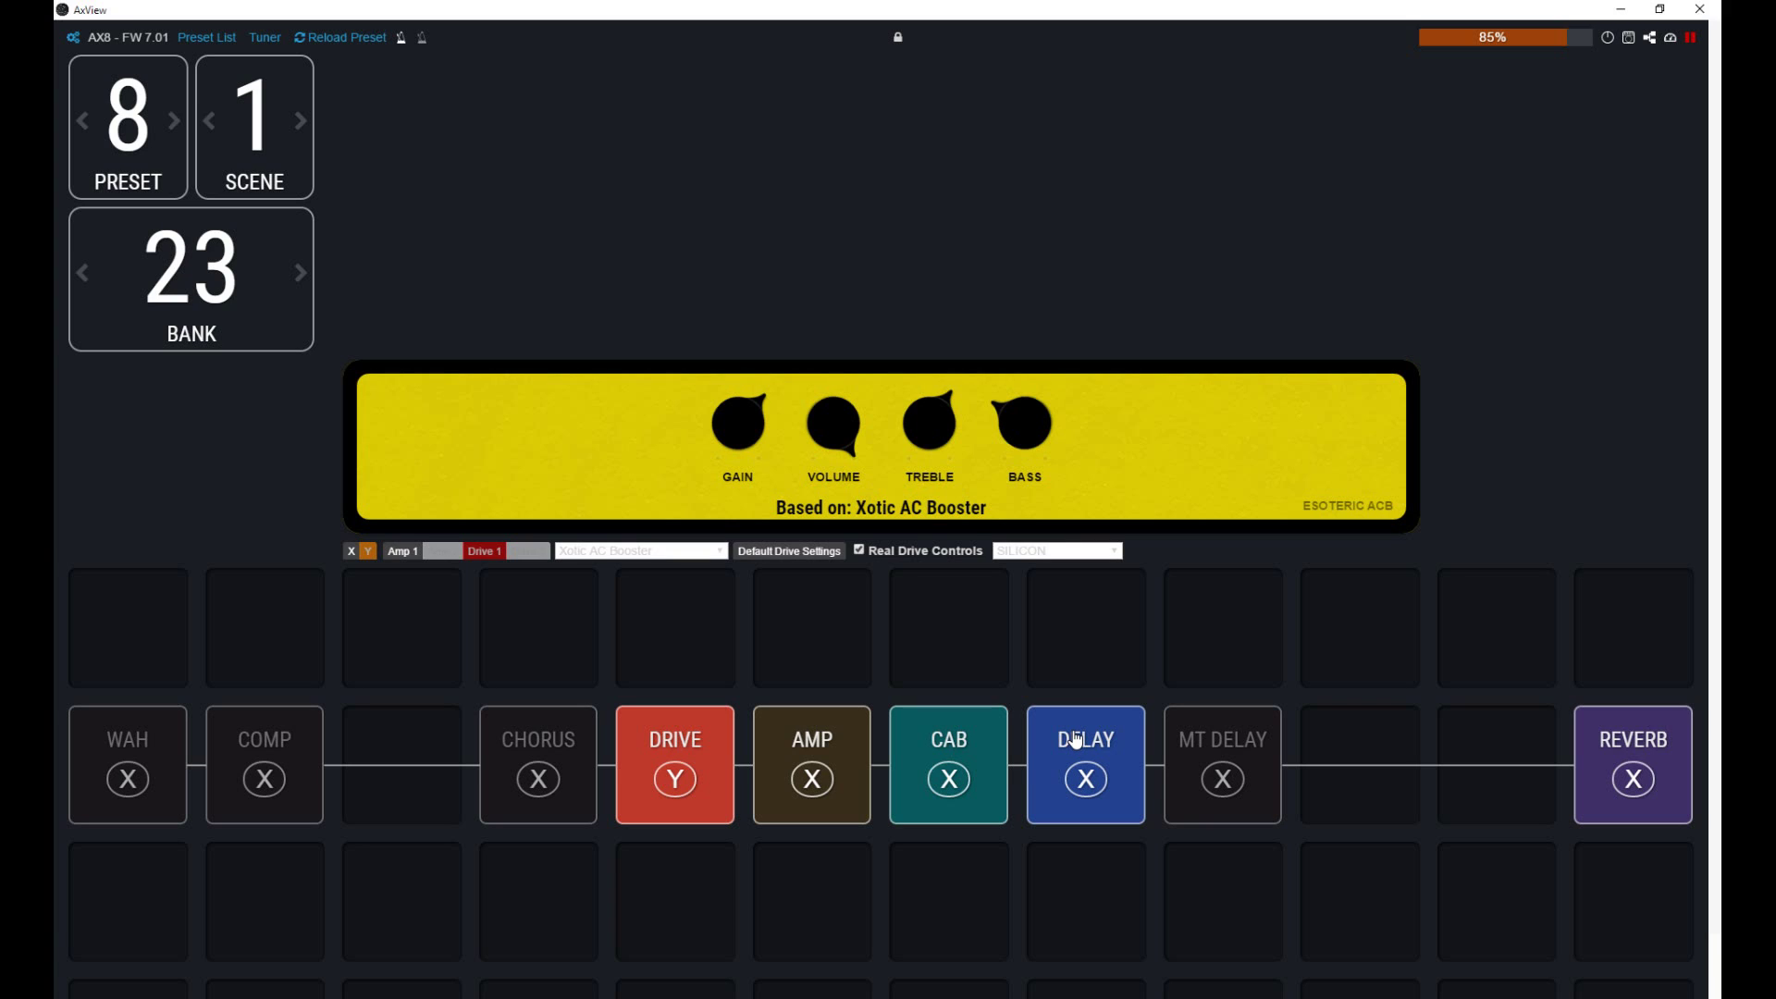
{"action": "left_click", "coordinate": [1055, 740]}
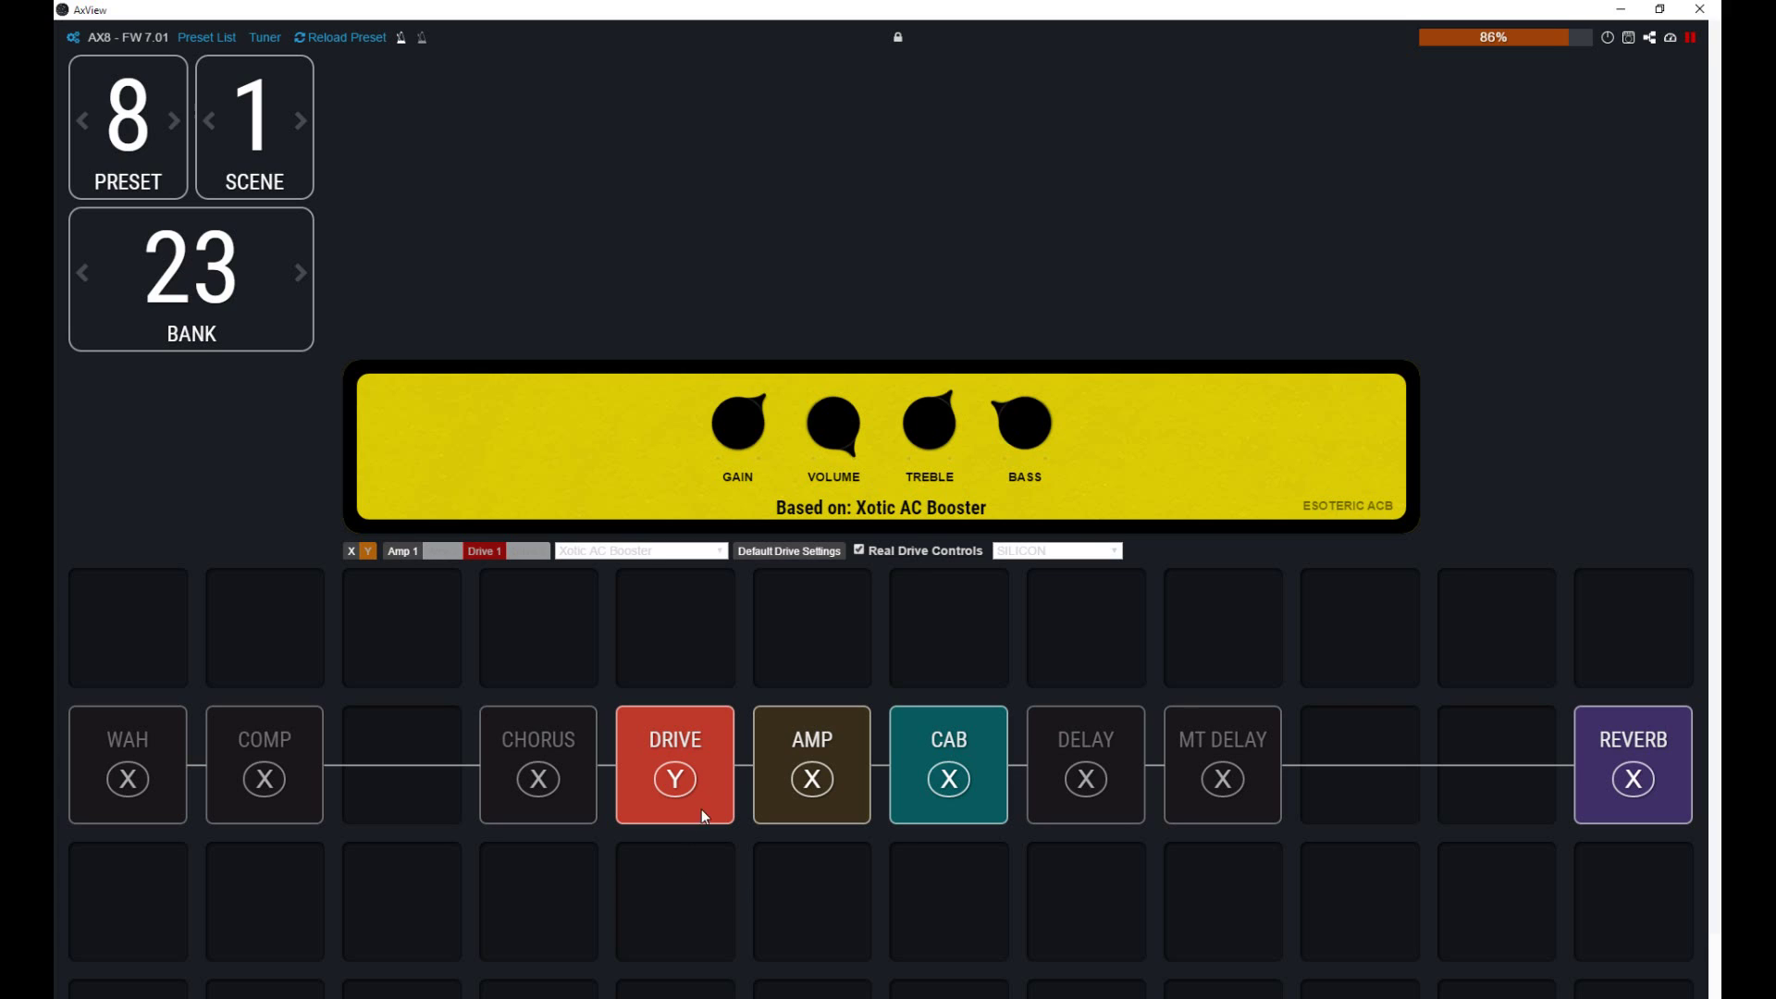
Step: Change the drive model to the Tycobrahe Octavia to audition it, and bypass the Drive block
{"action": "left_click", "coordinate": [672, 552]}
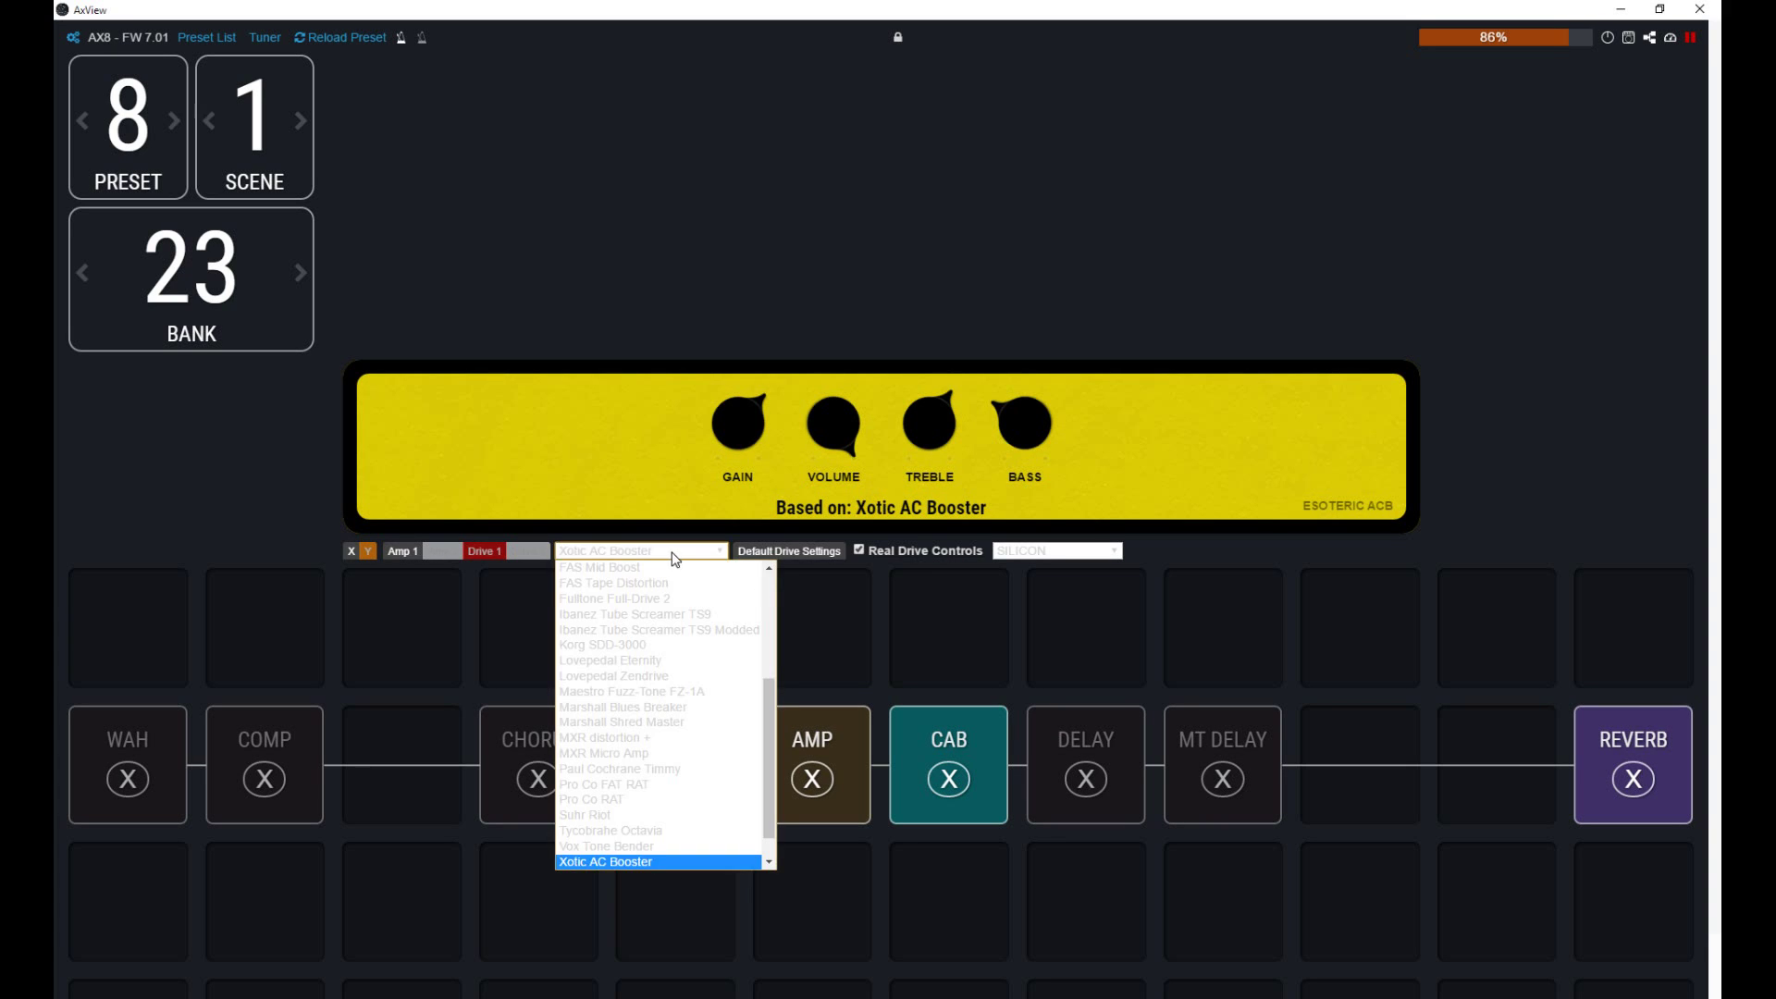
{"action": "left_click", "coordinate": [653, 831]}
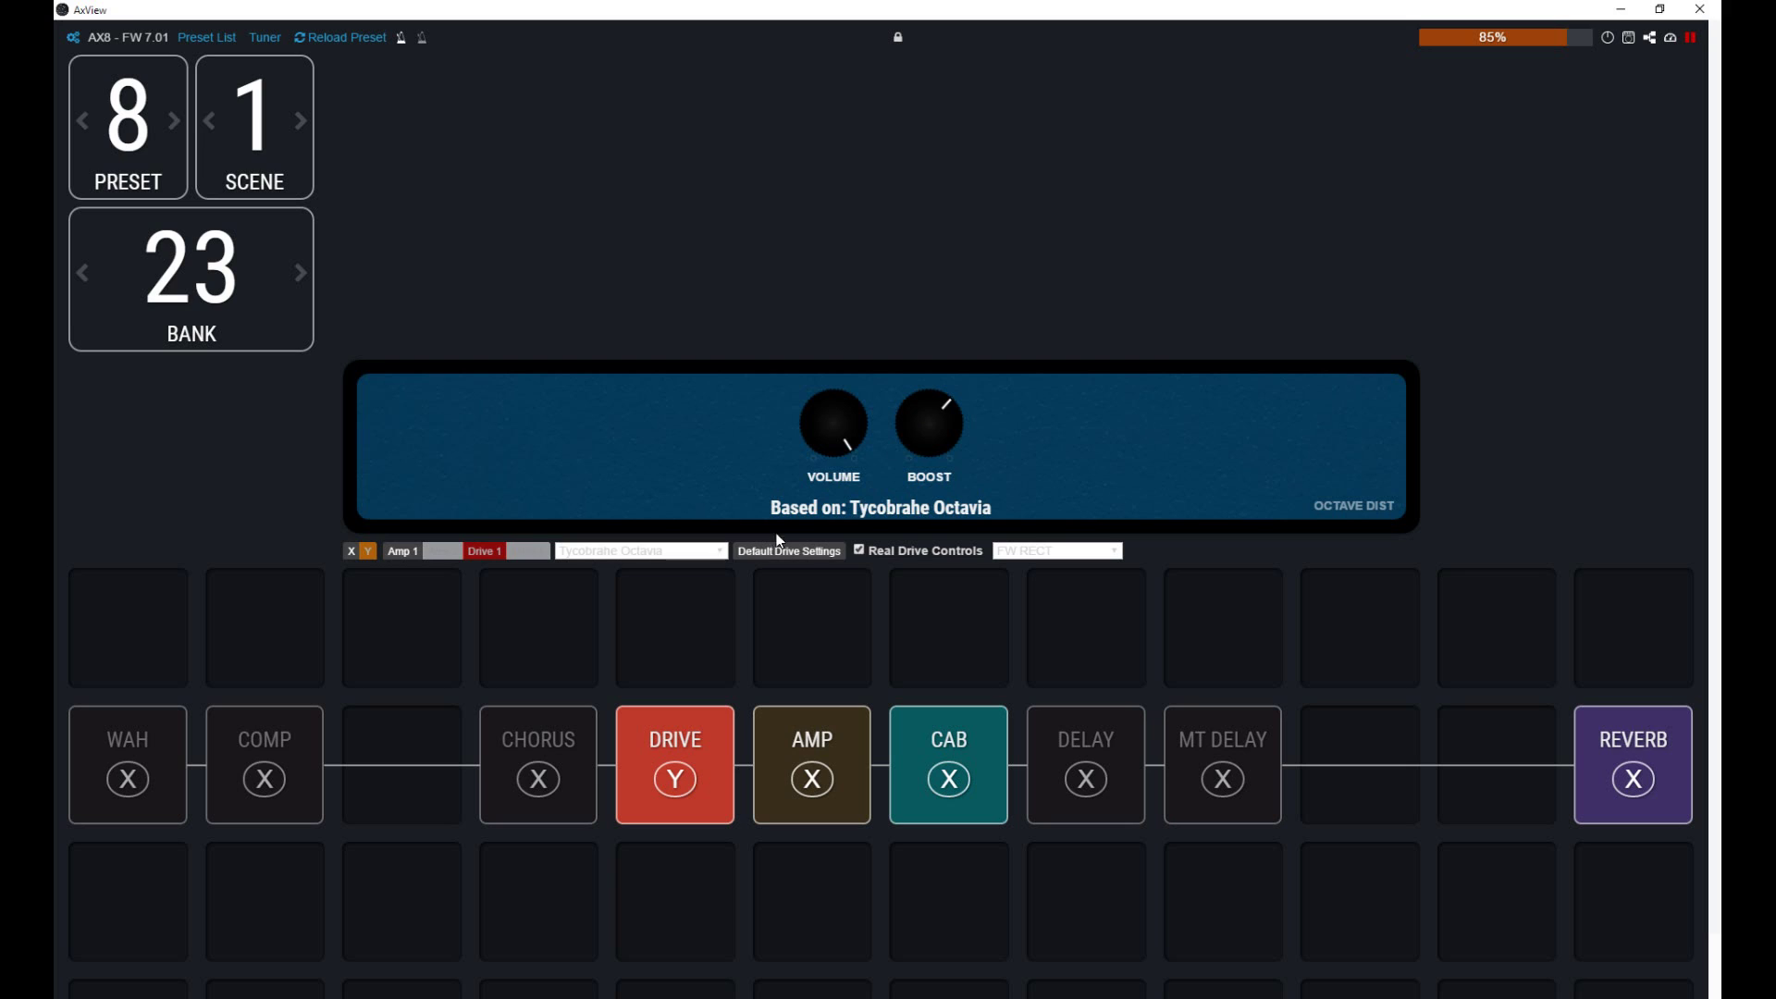
{"action": "left_click", "coordinate": [699, 556]}
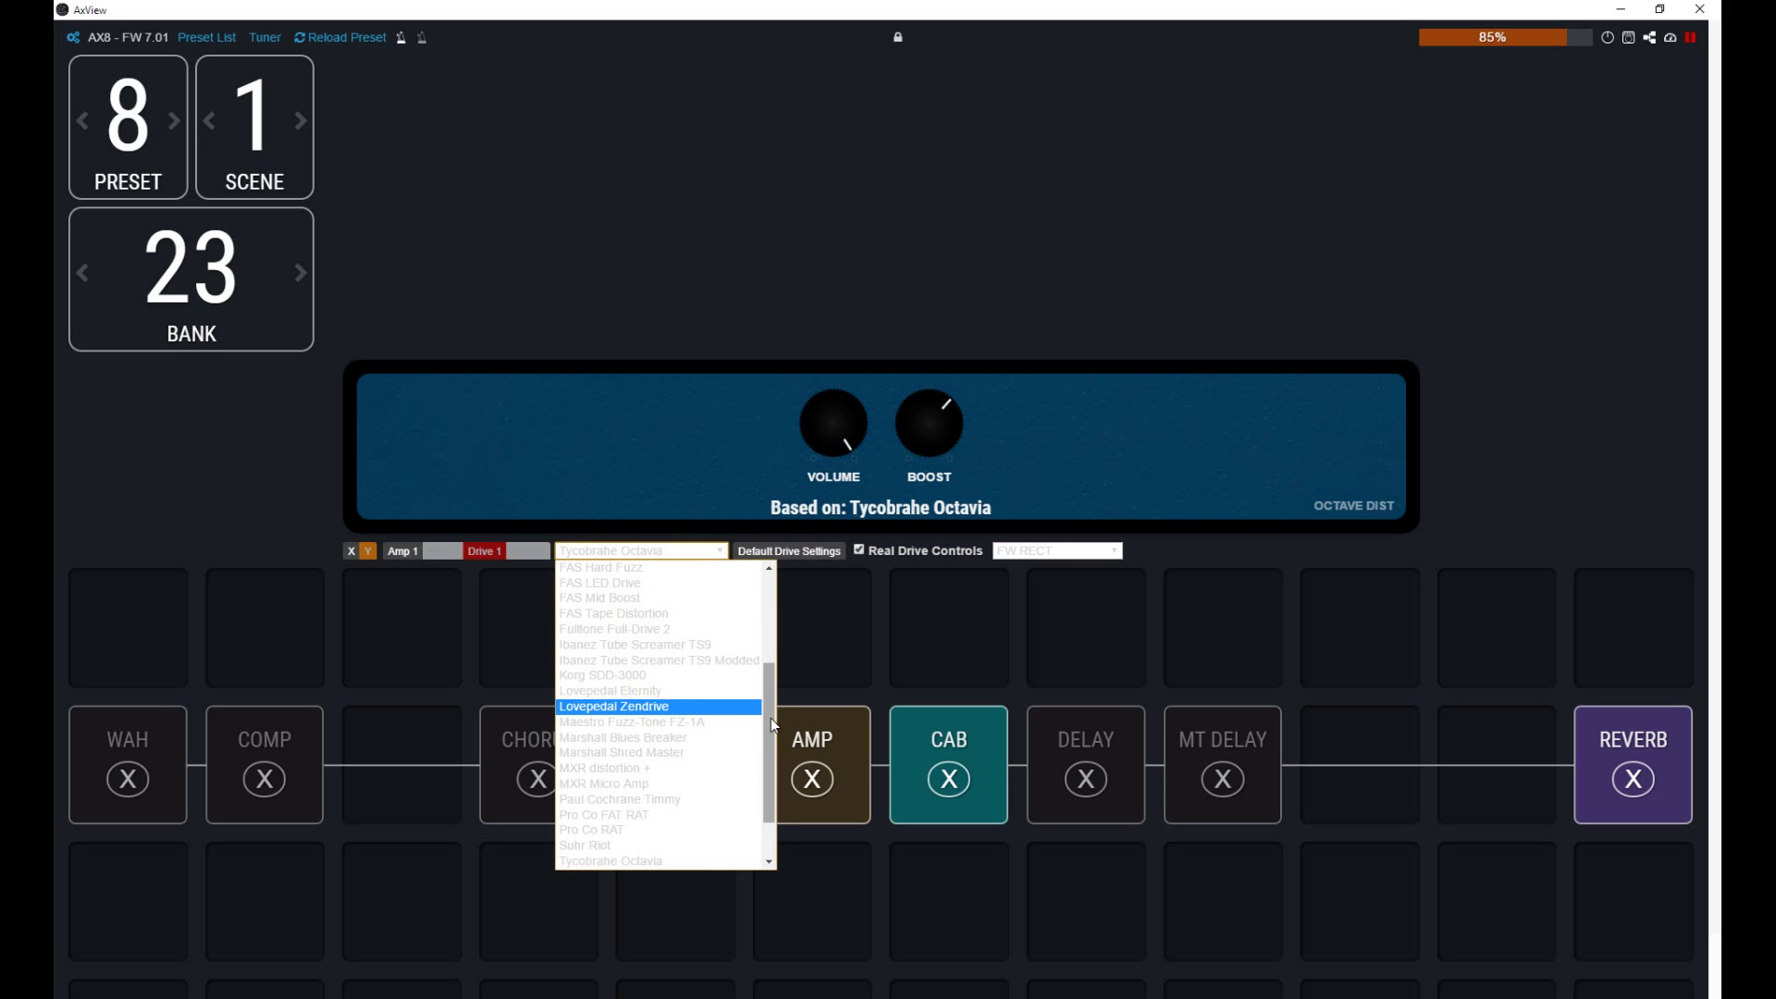
{"action": "left_click_drag", "start_coordinate": [774, 719], "coordinate": [779, 608]}
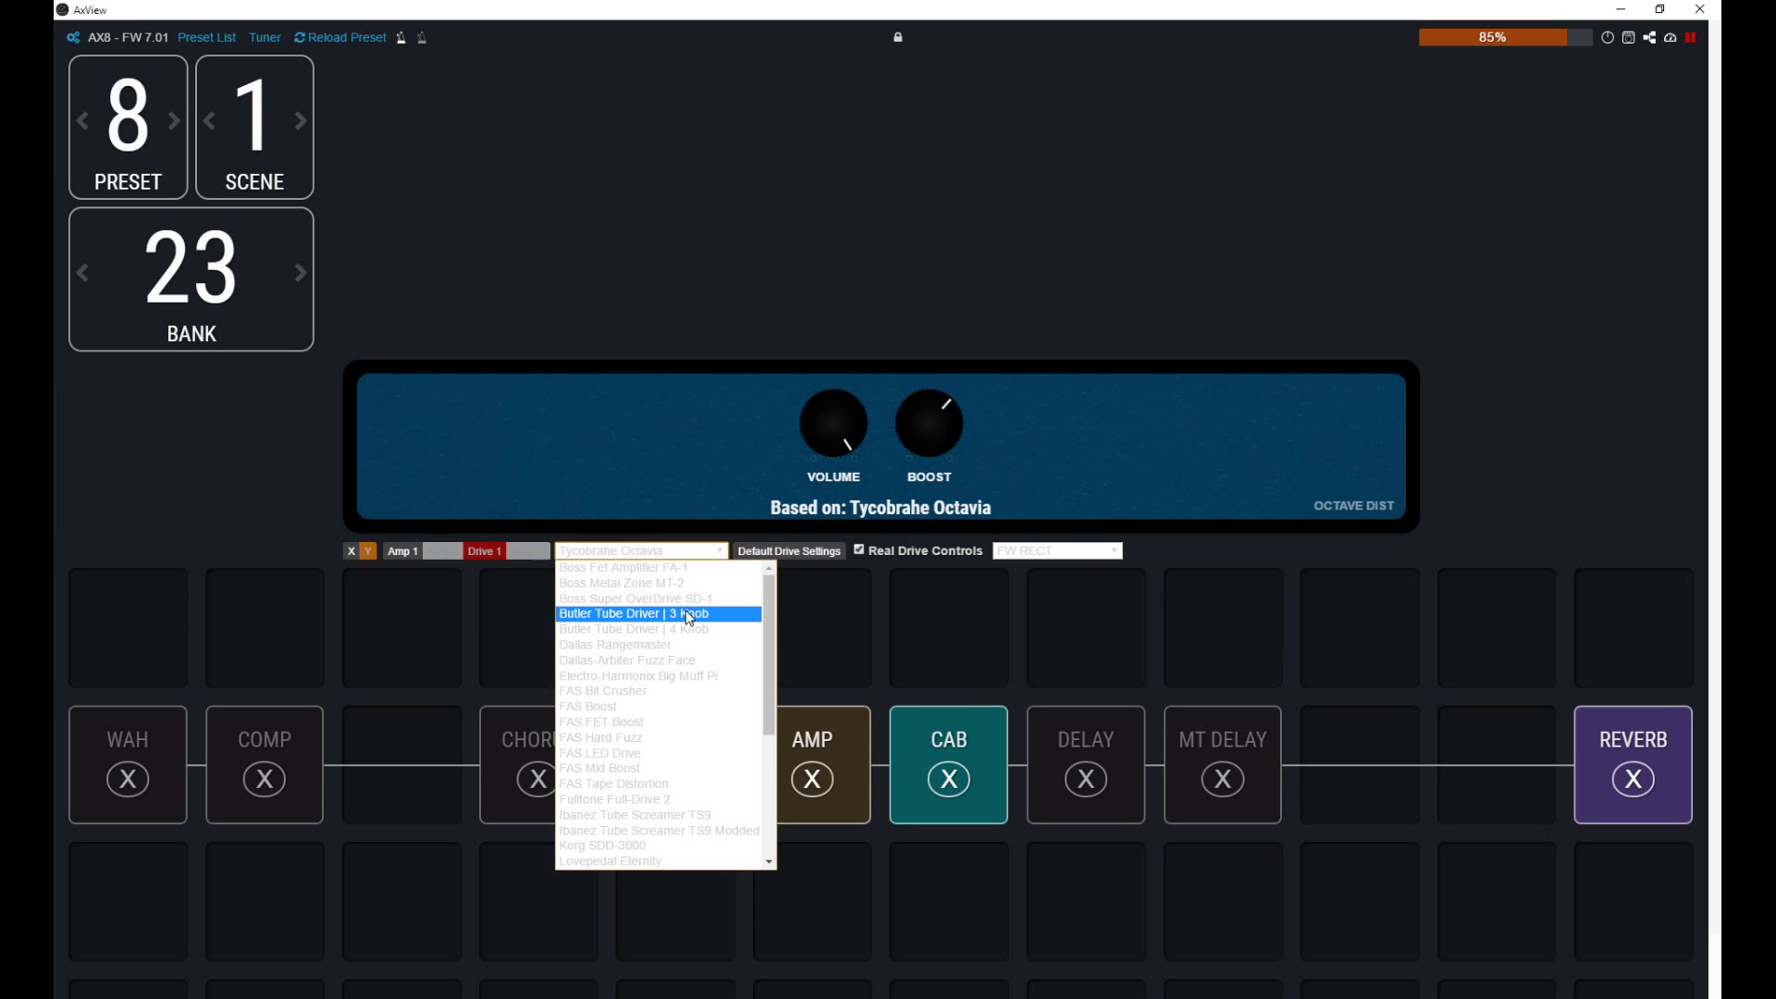
{"action": "left_click", "coordinate": [707, 455]}
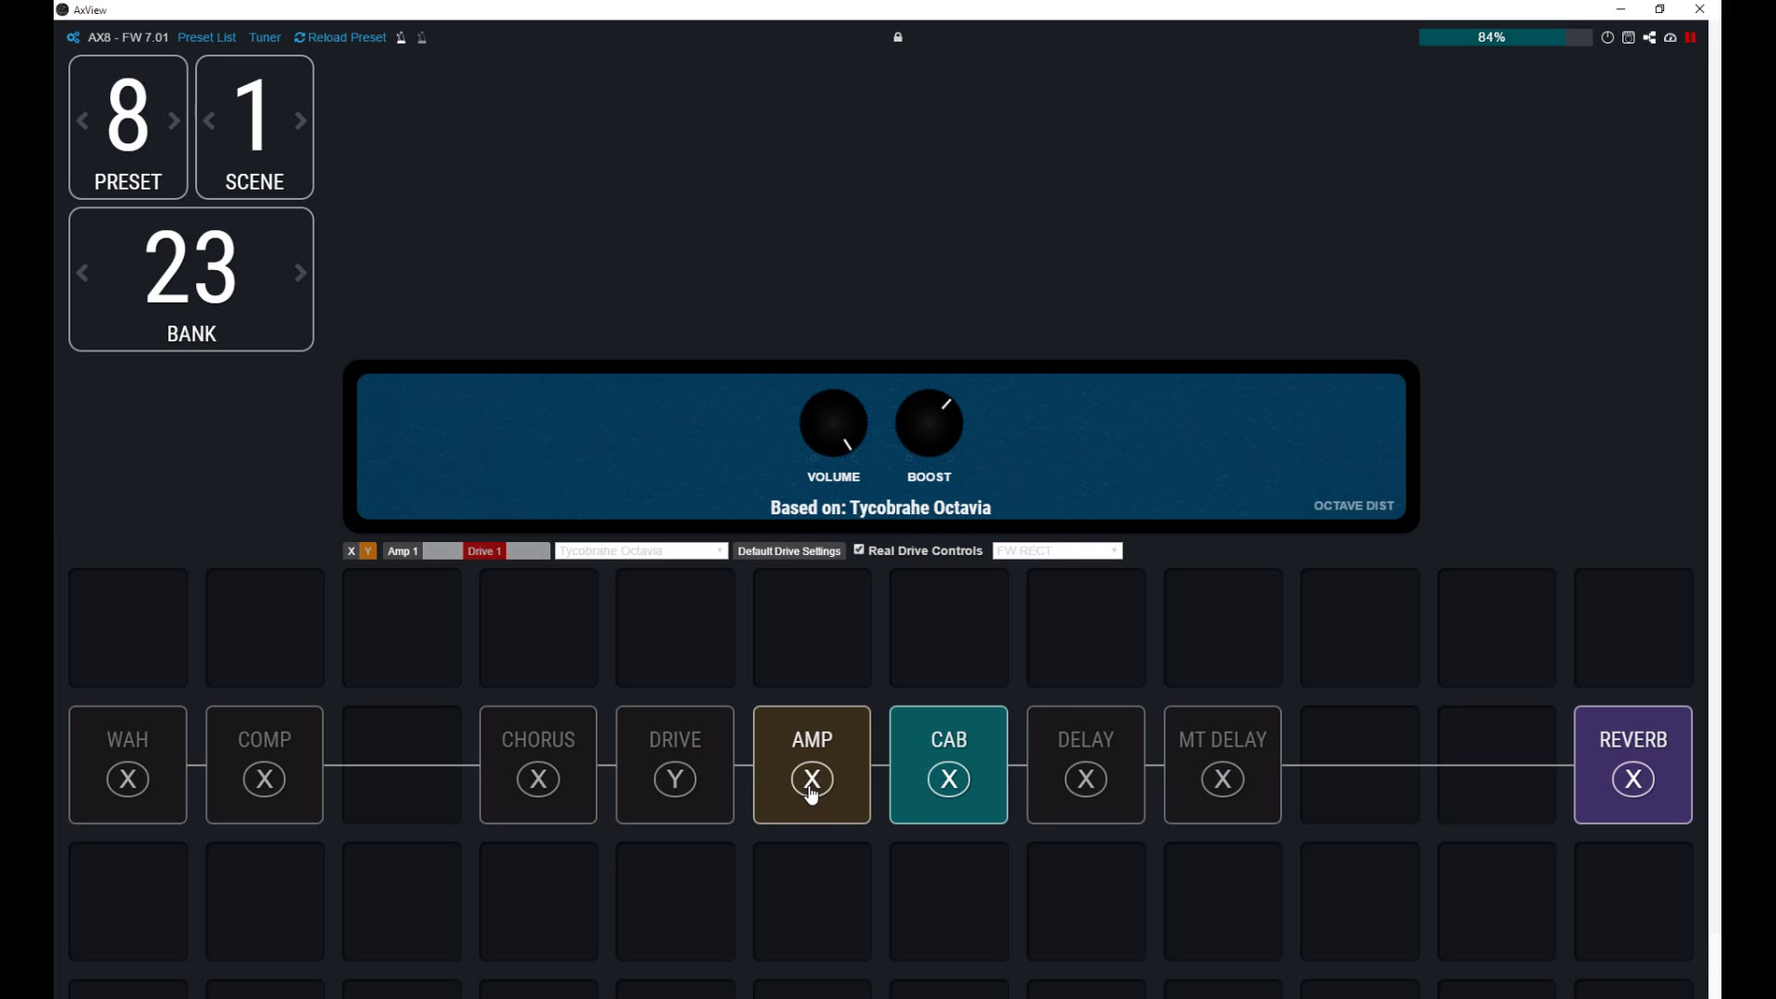
Step: Switch the Amp block to its Y state and load the Marshall JCM 800 | Santiago #34 model
{"action": "left_click", "coordinate": [407, 552]}
{"action": "left_click", "coordinate": [821, 735]}
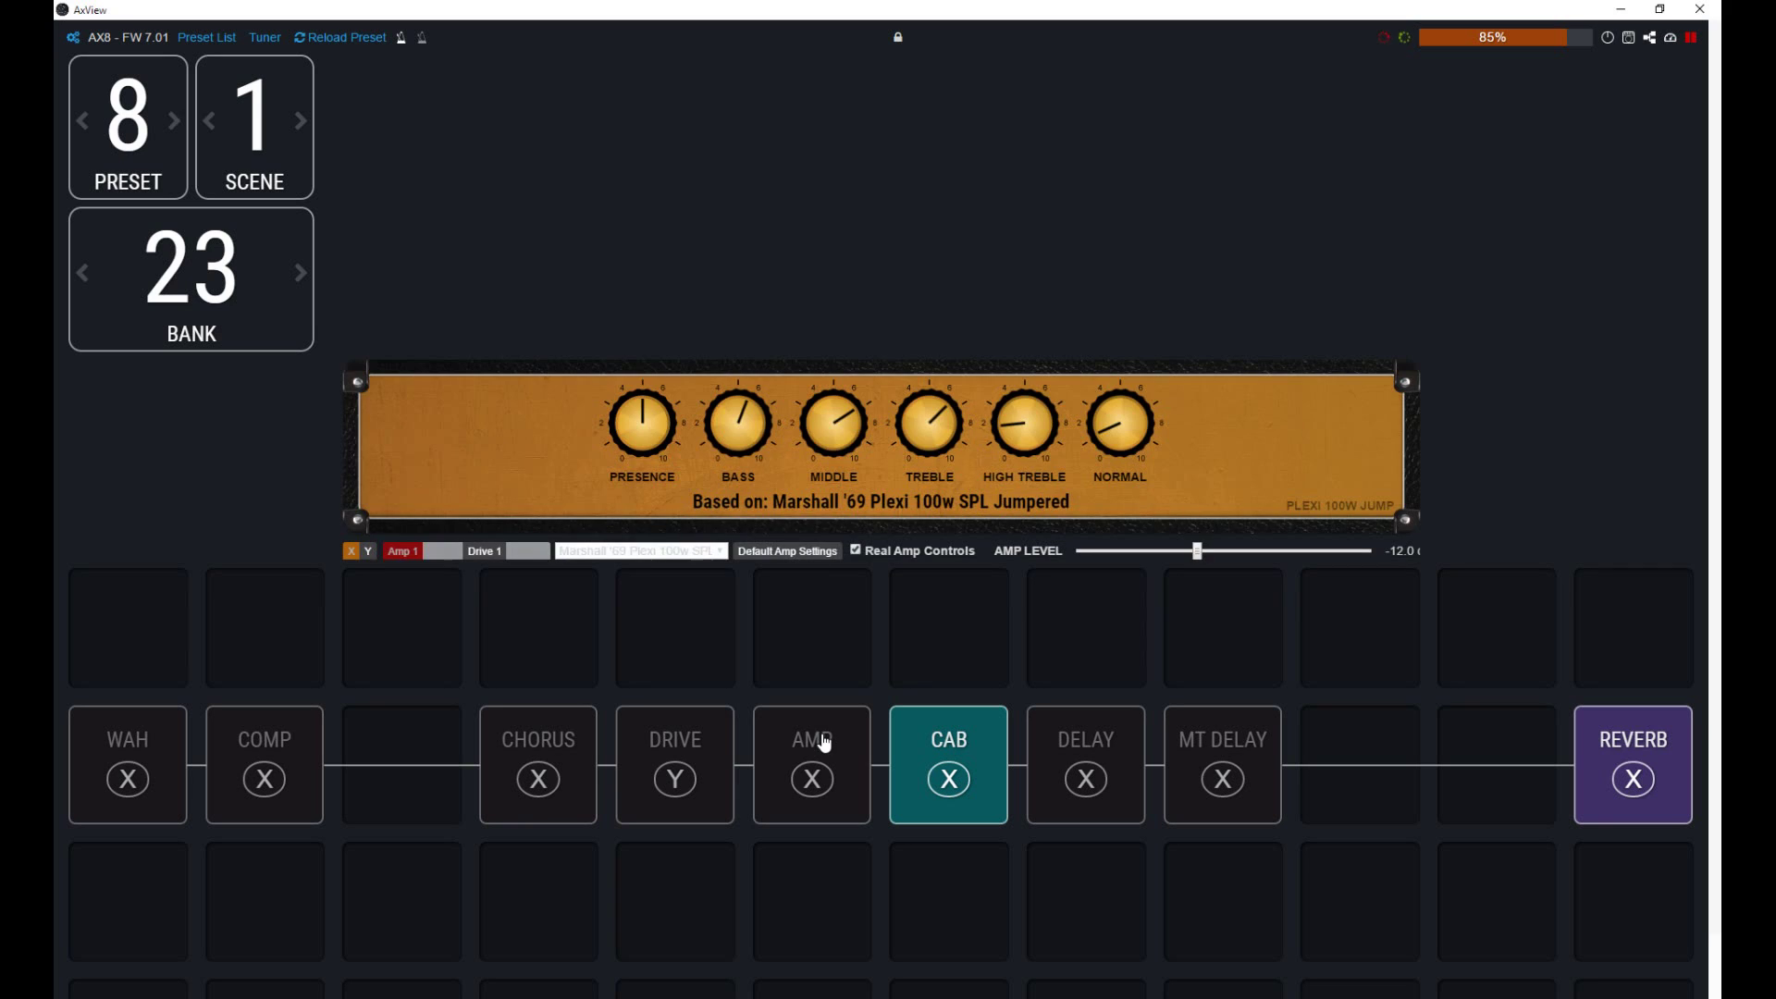
{"action": "left_click", "coordinate": [824, 792]}
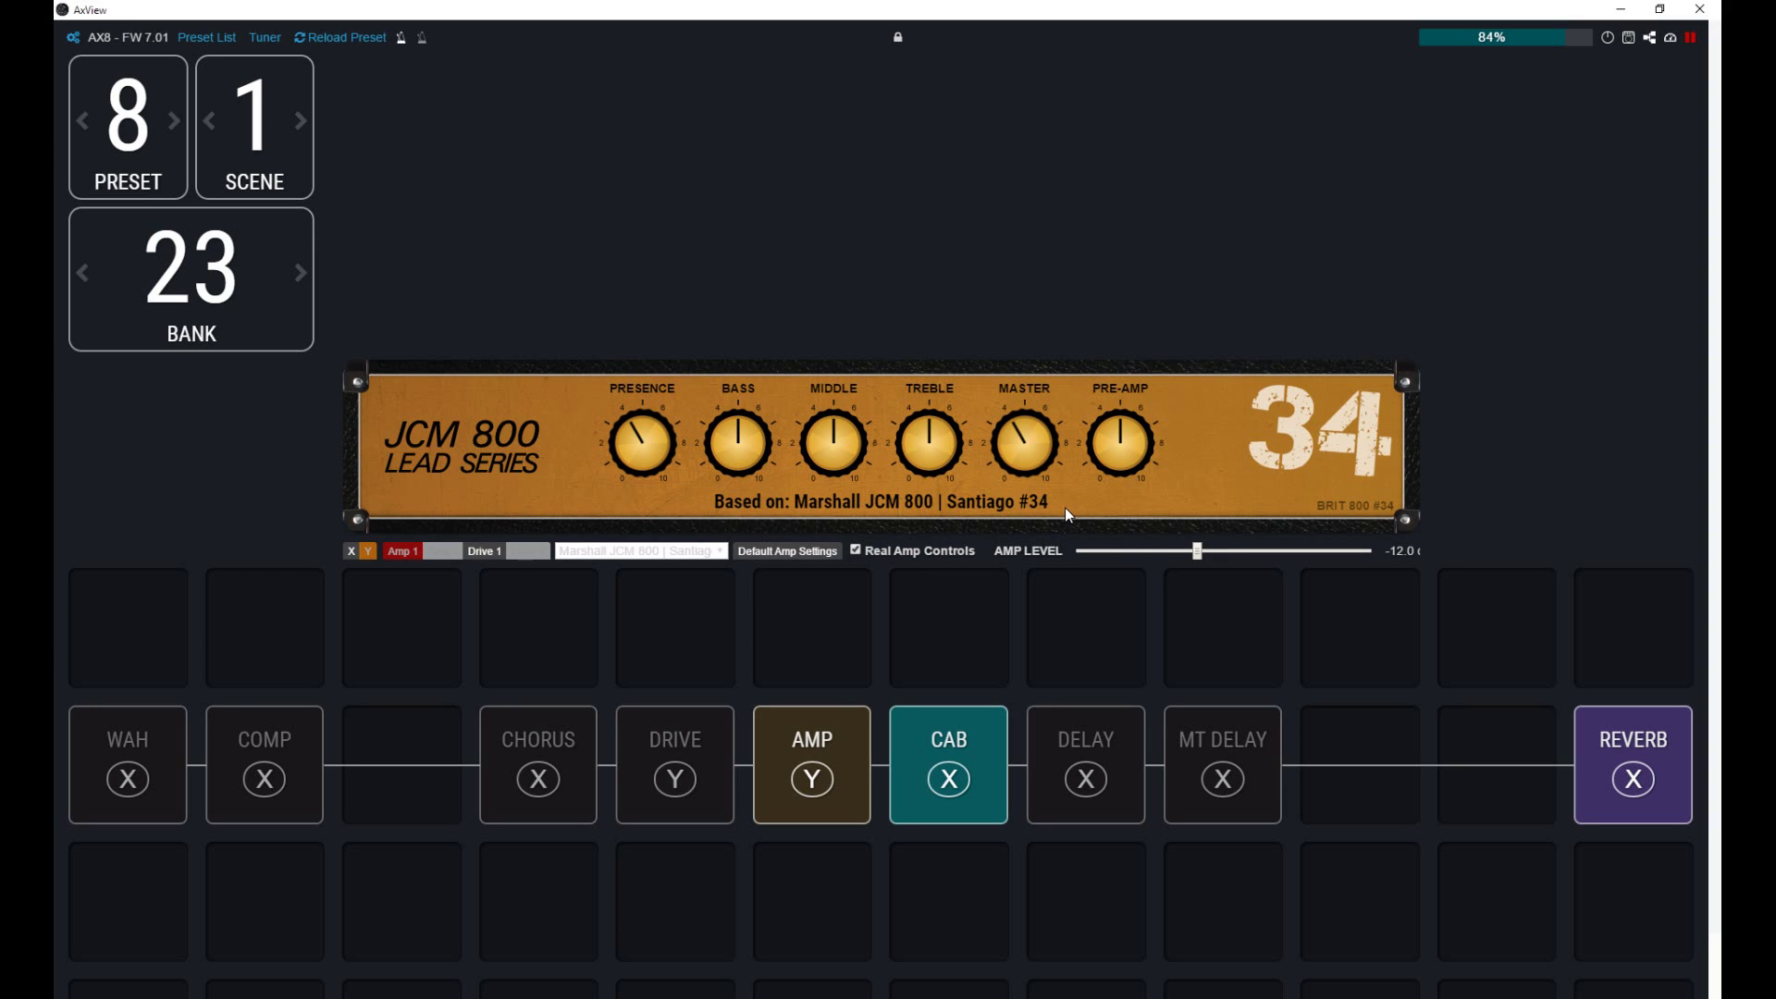
Step: Set the JCM 800's Master, Pre-Amp and Middle to about 7.5, Presence to about 8 and Treble to about 9
{"action": "left_click_drag", "start_coordinate": [1022, 460], "coordinate": [1157, 451]}
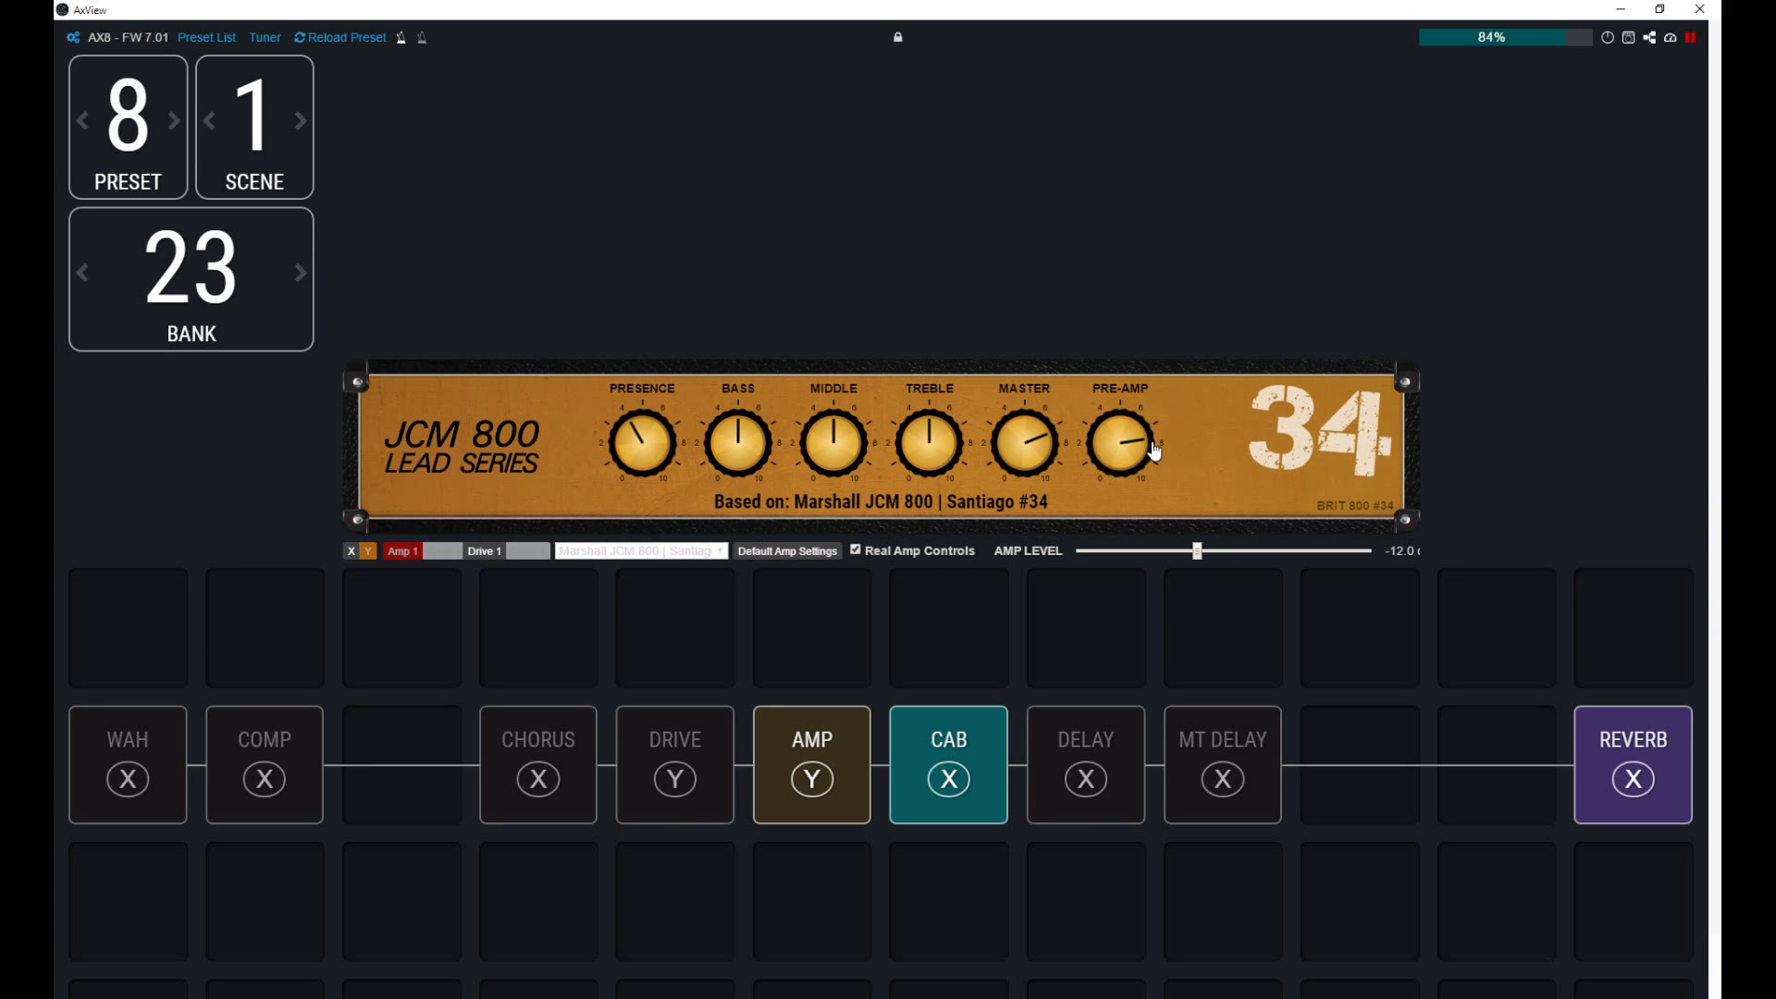
{"action": "left_click_drag", "start_coordinate": [638, 454], "coordinate": [1099, 537]}
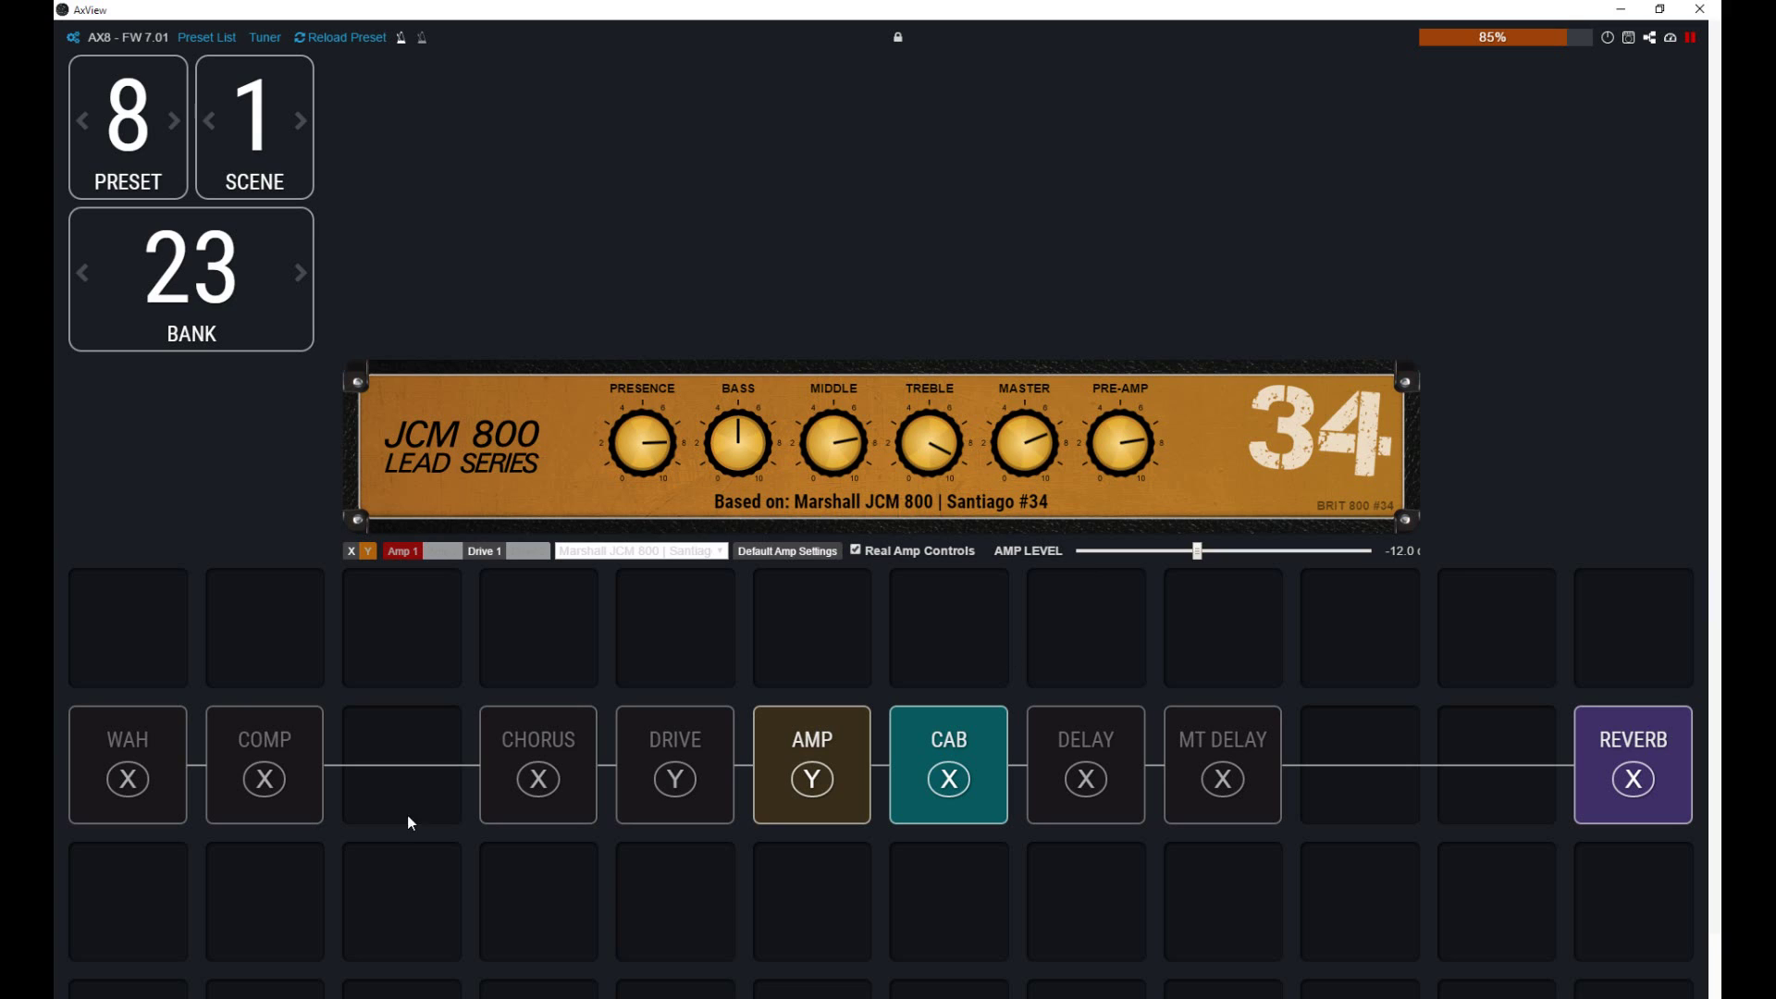
Step: Engage the Drive block in its X state, with the Tube Screamer's Drive at minimum and Level at about 7
{"action": "left_click", "coordinate": [678, 777]}
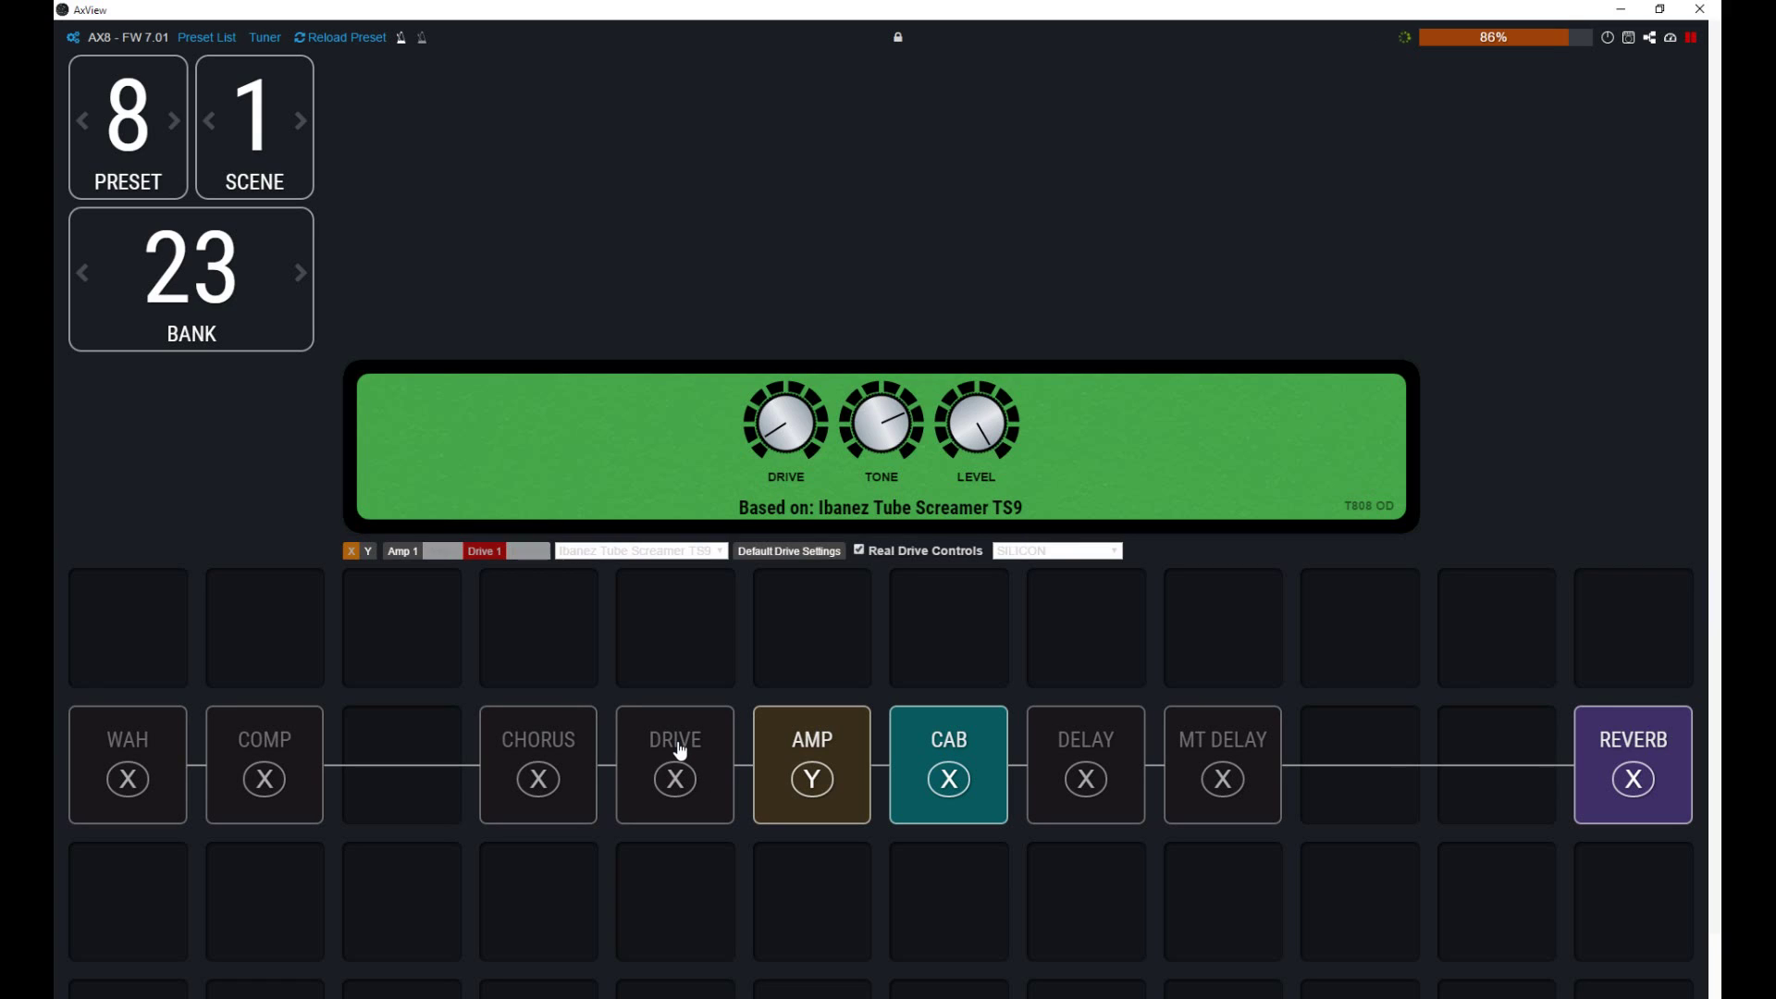
{"action": "left_click", "coordinate": [711, 817]}
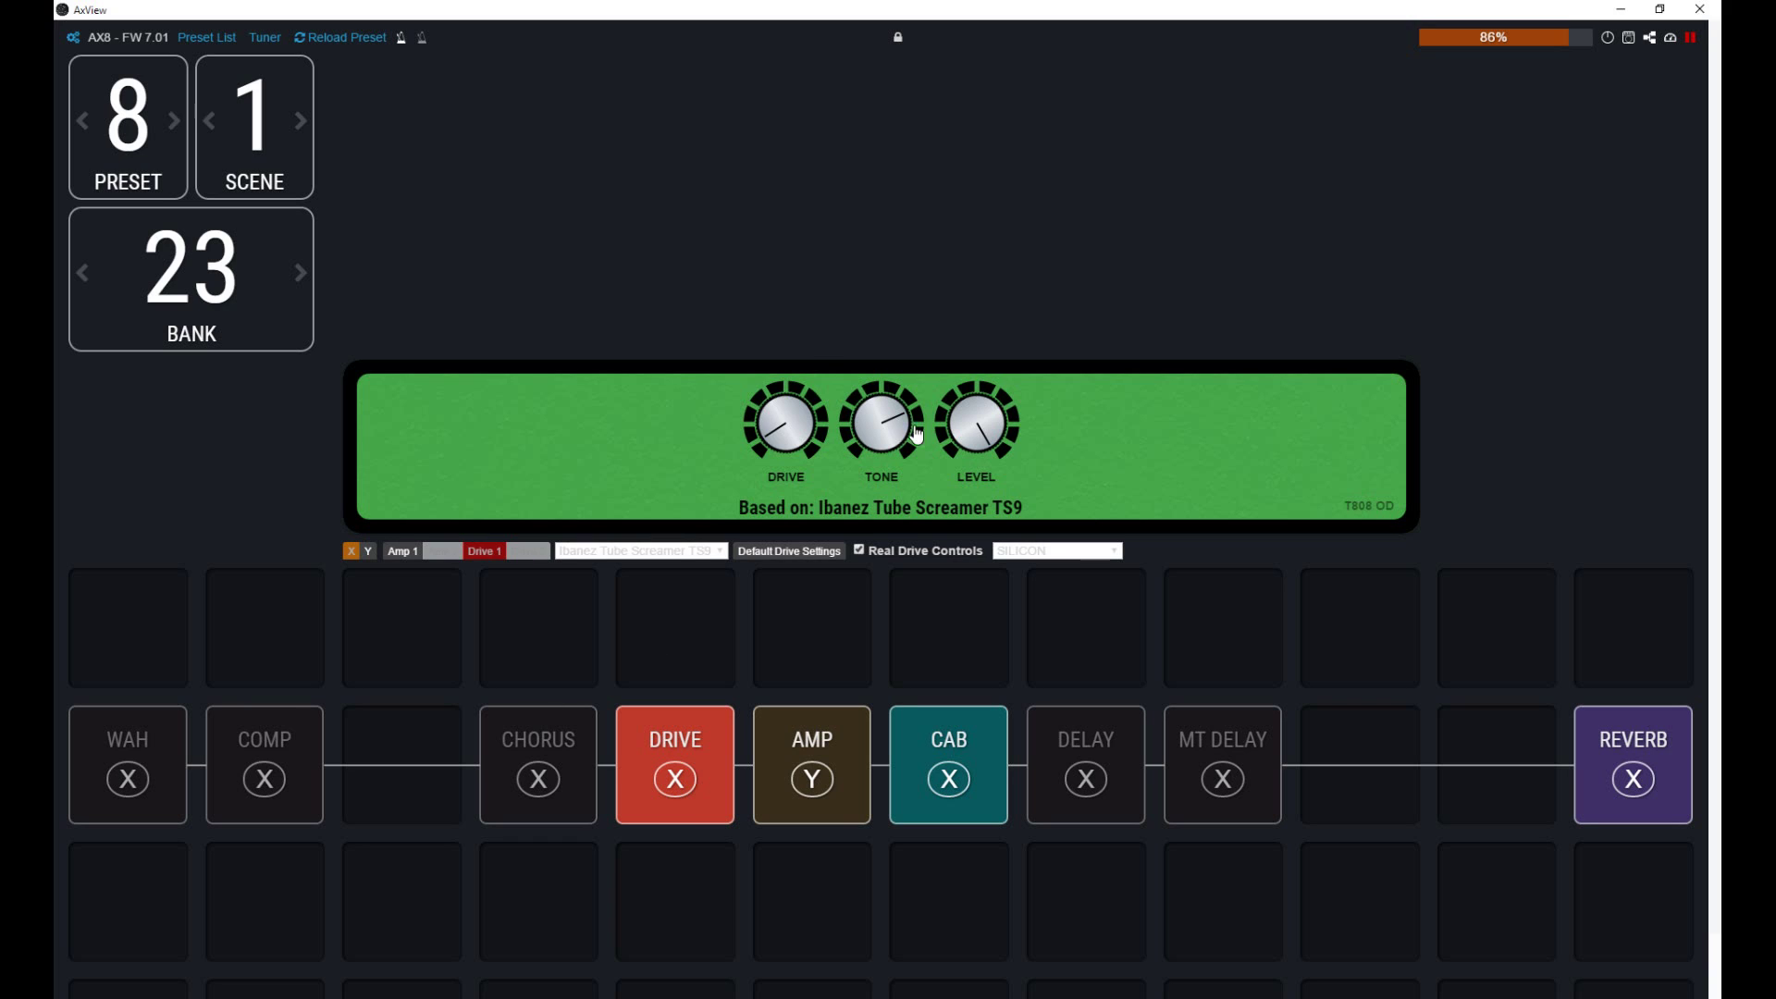
{"action": "left_click_drag", "start_coordinate": [769, 431], "coordinate": [370, 997]}
{"action": "left_click_drag", "start_coordinate": [992, 431], "coordinate": [1151, 454]}
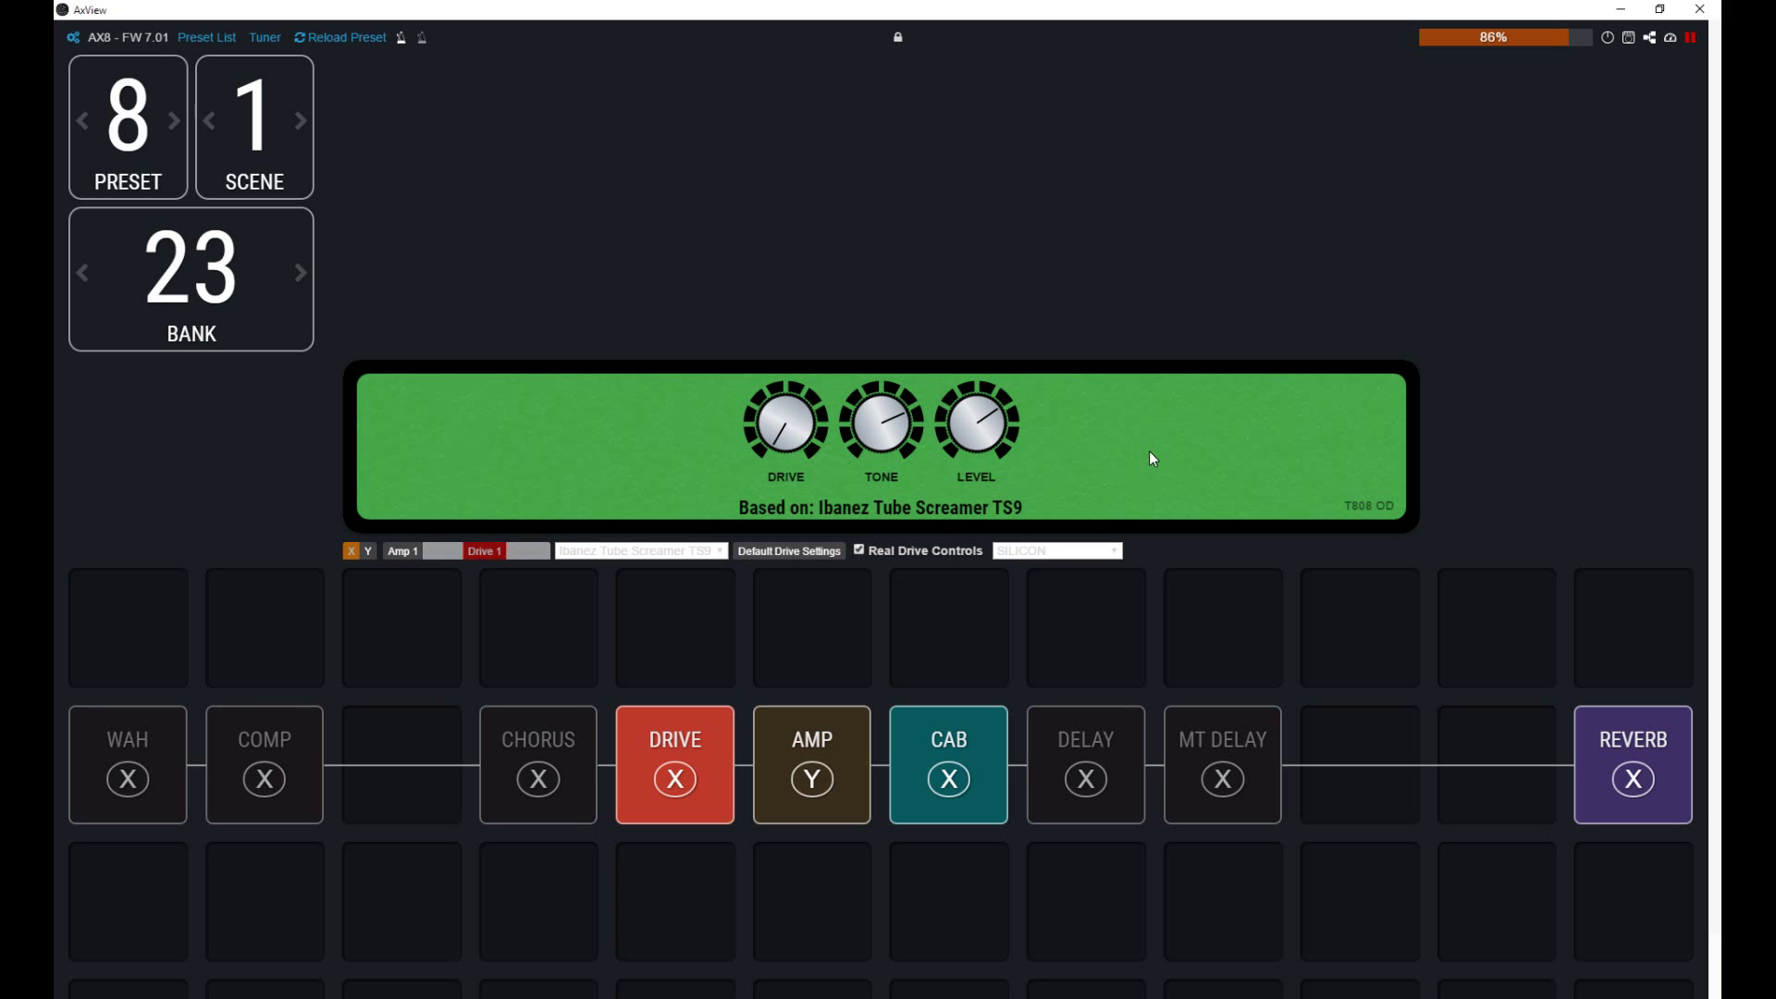
Step: Change the amp model to the Trainwreck Rocket and reset the Amp block's current Y state to default settings
{"action": "left_click", "coordinate": [842, 753]}
{"action": "left_click", "coordinate": [842, 753]}
{"action": "left_click", "coordinate": [403, 551]}
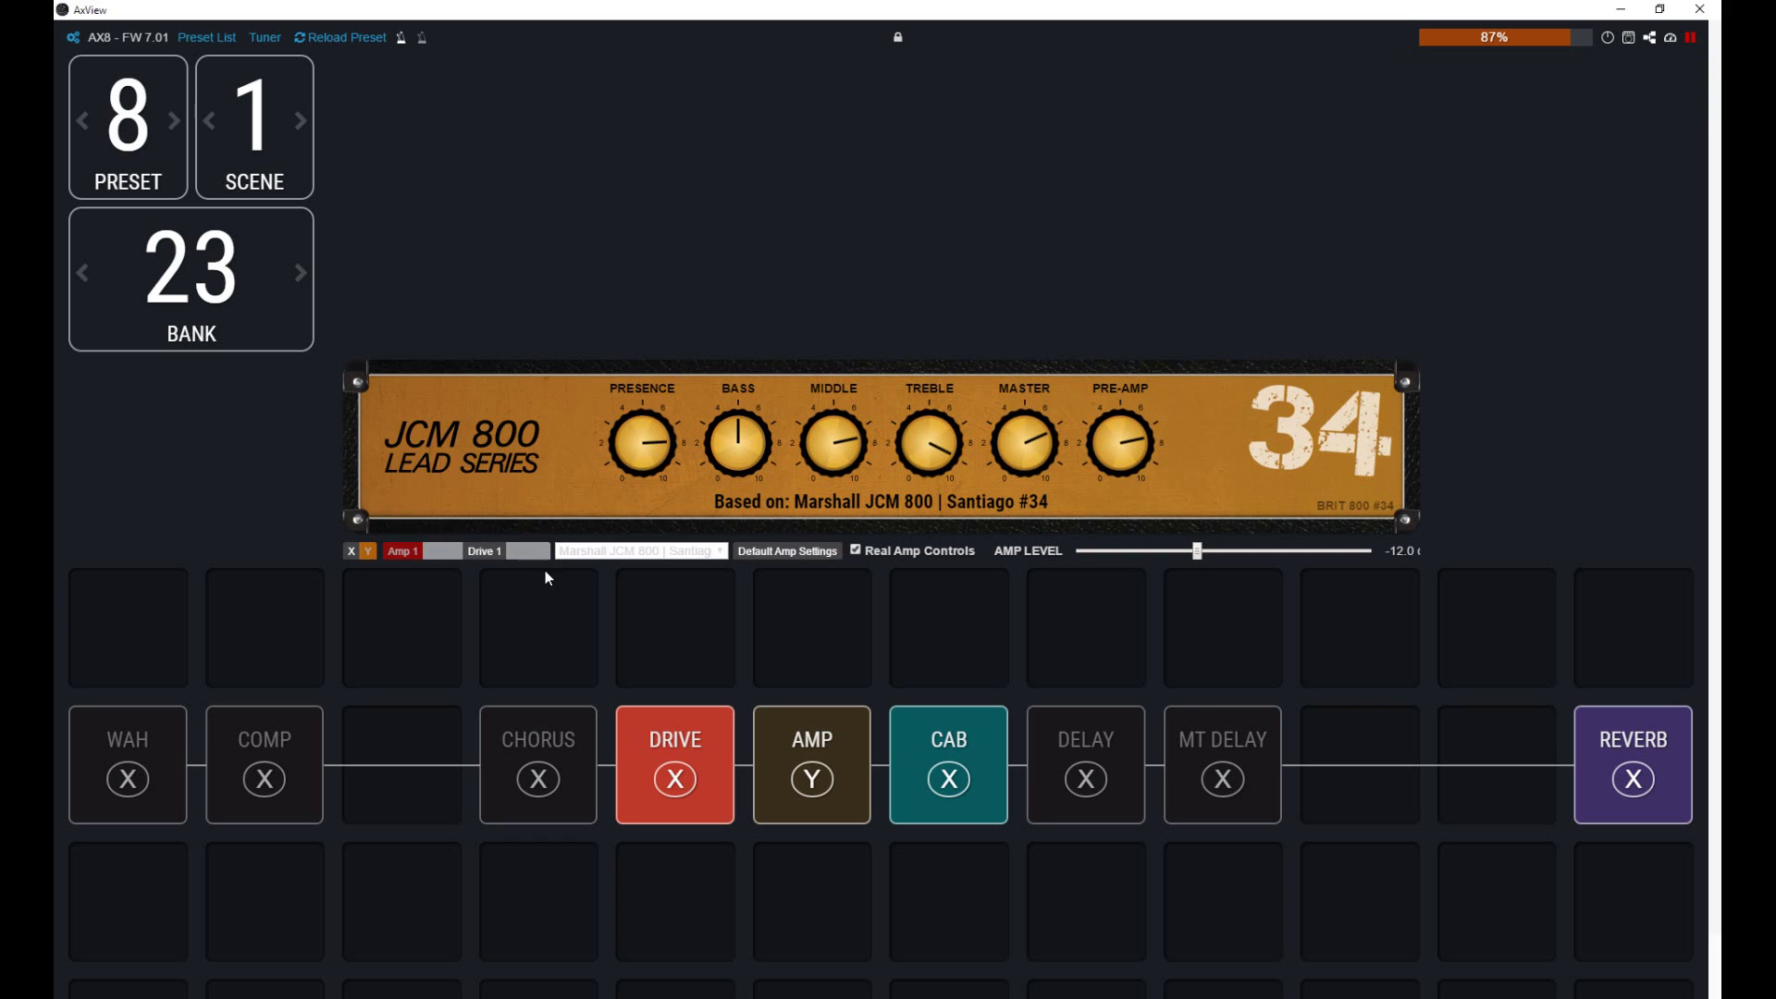
{"action": "left_click", "coordinate": [702, 550]}
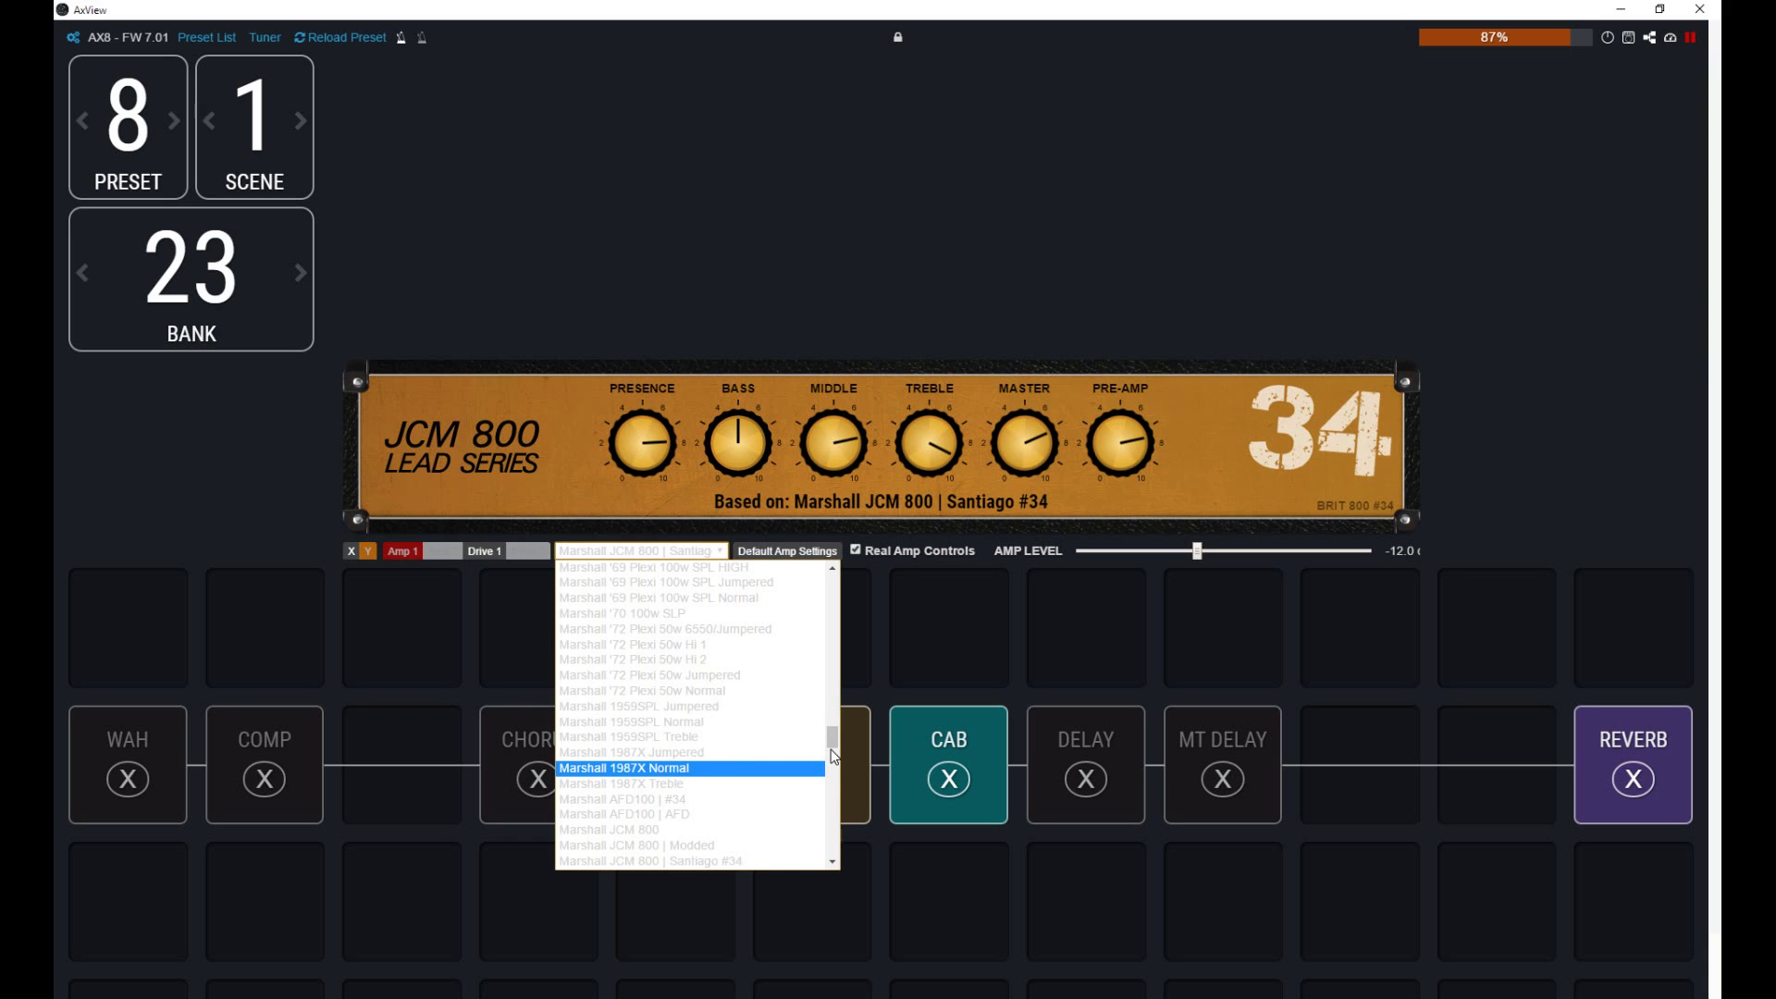
{"action": "left_click_drag", "start_coordinate": [838, 742], "coordinate": [825, 840]}
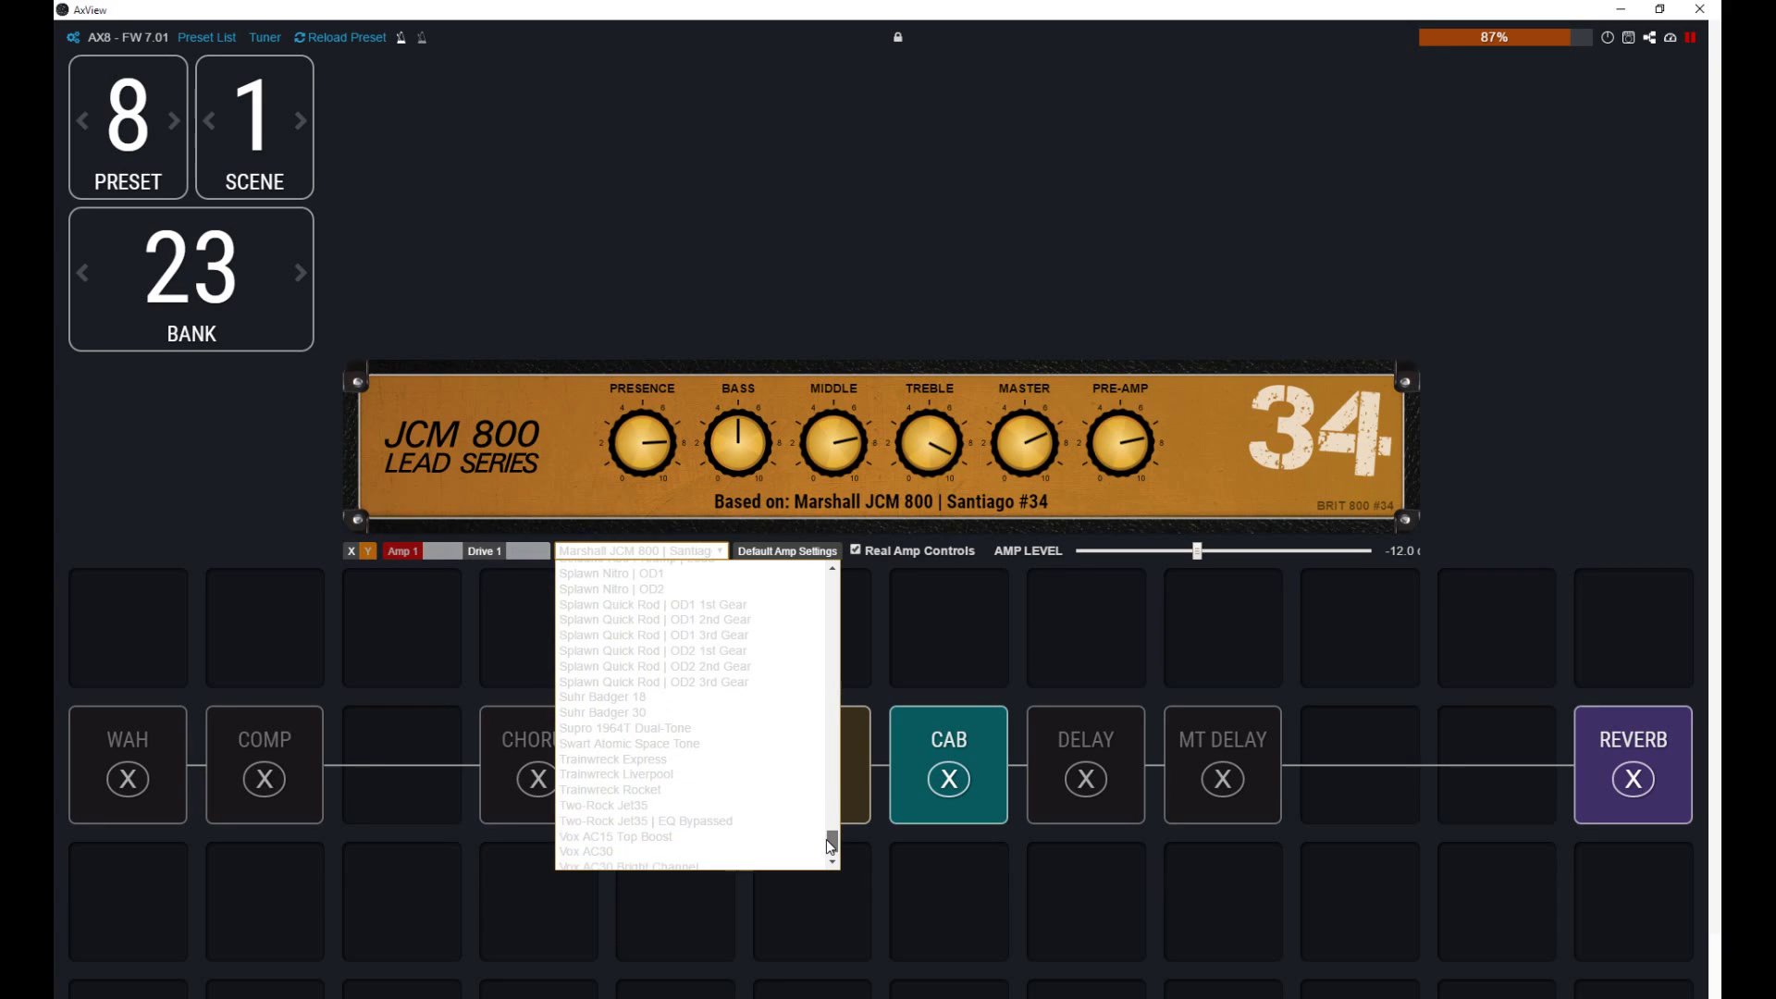
{"action": "left_click", "coordinate": [653, 791]}
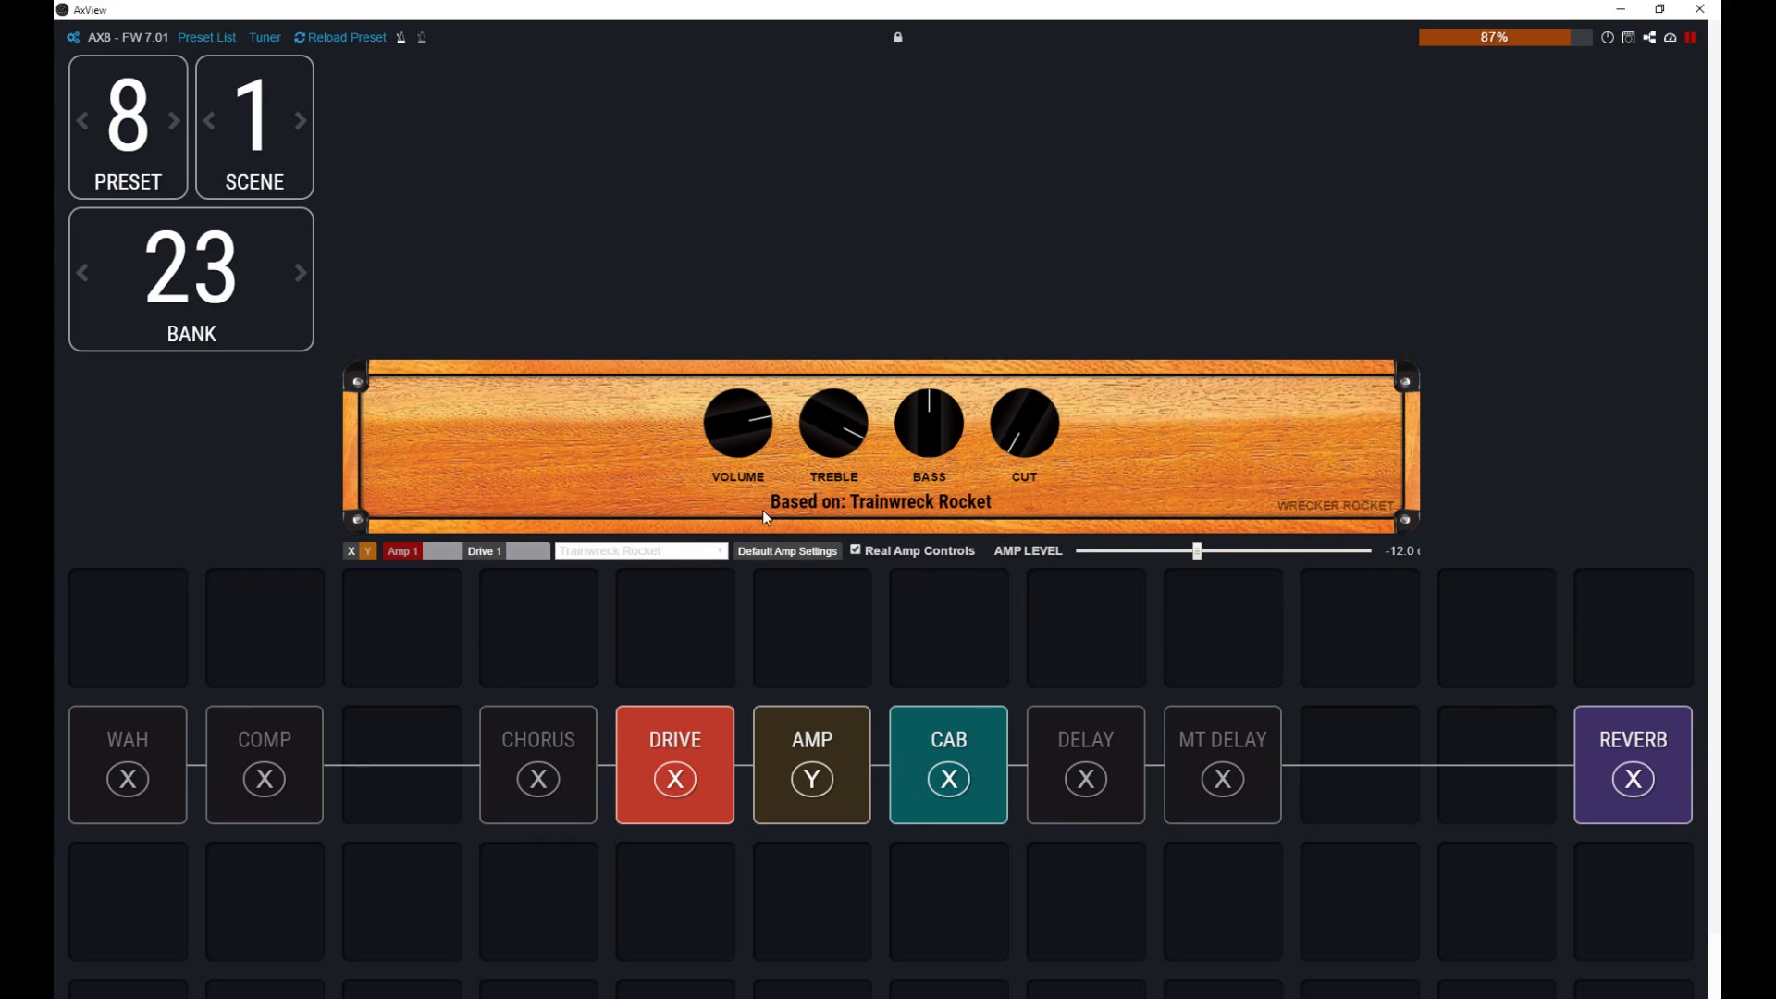
{"action": "left_click", "coordinate": [804, 553]}
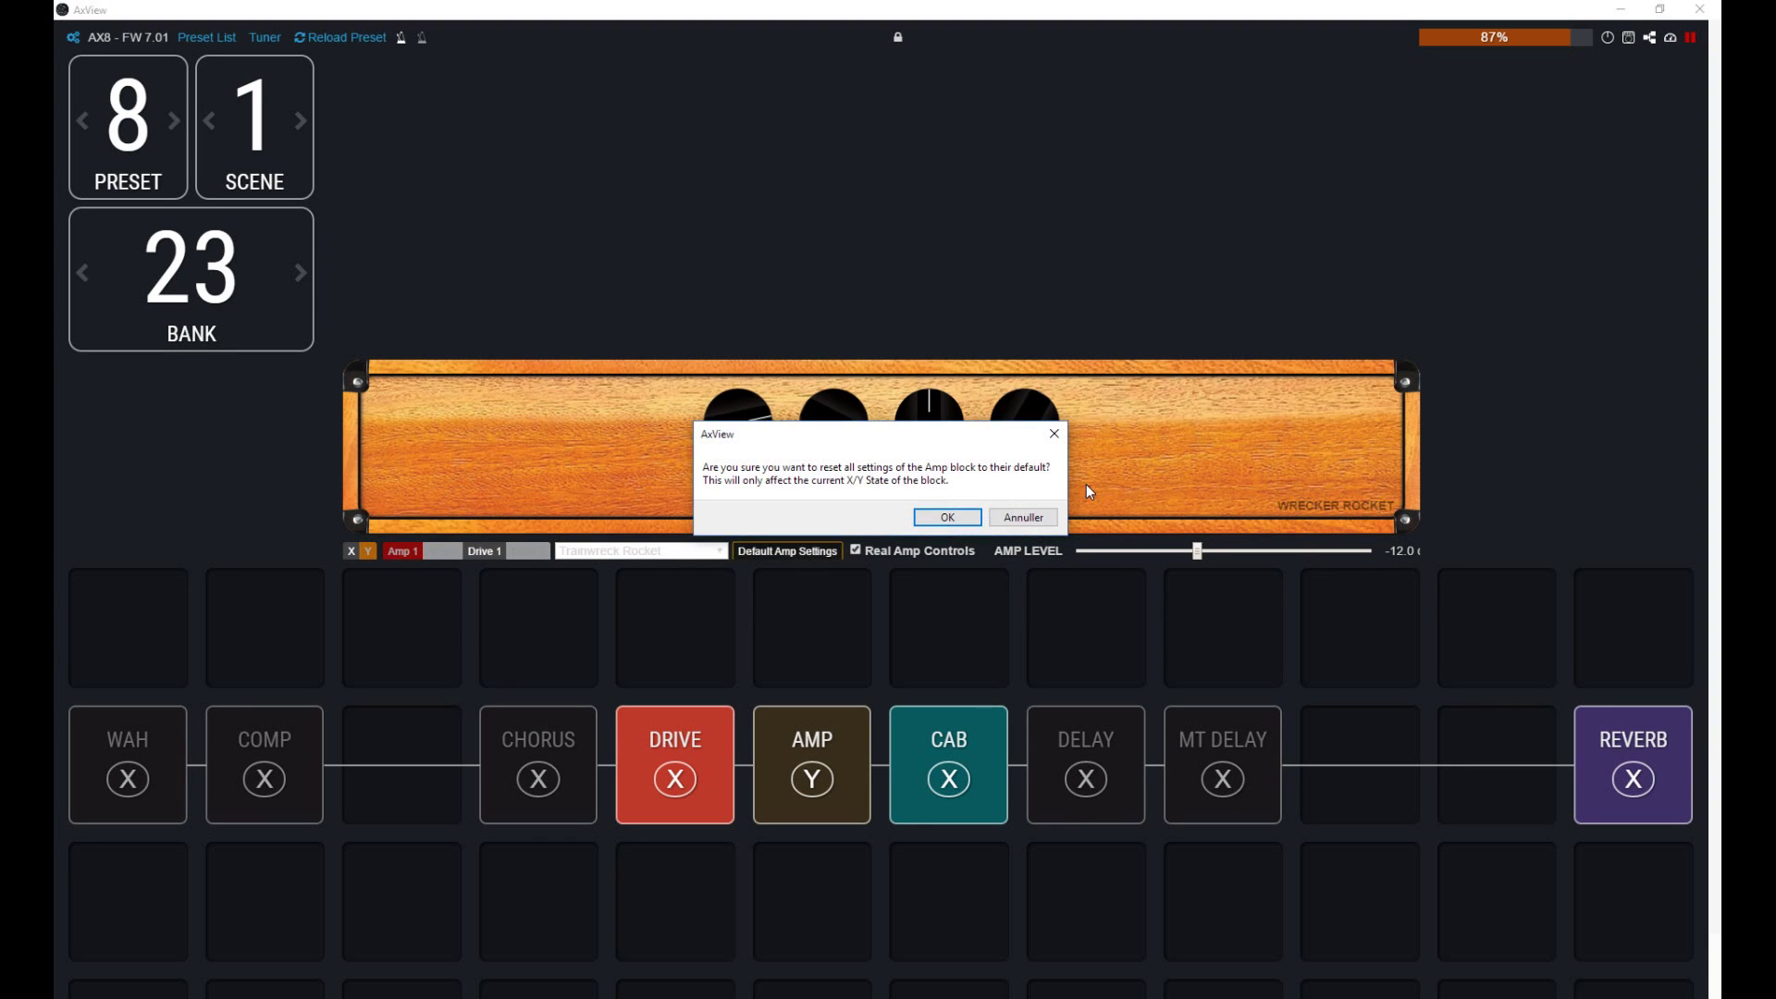
{"action": "left_click", "coordinate": [967, 516]}
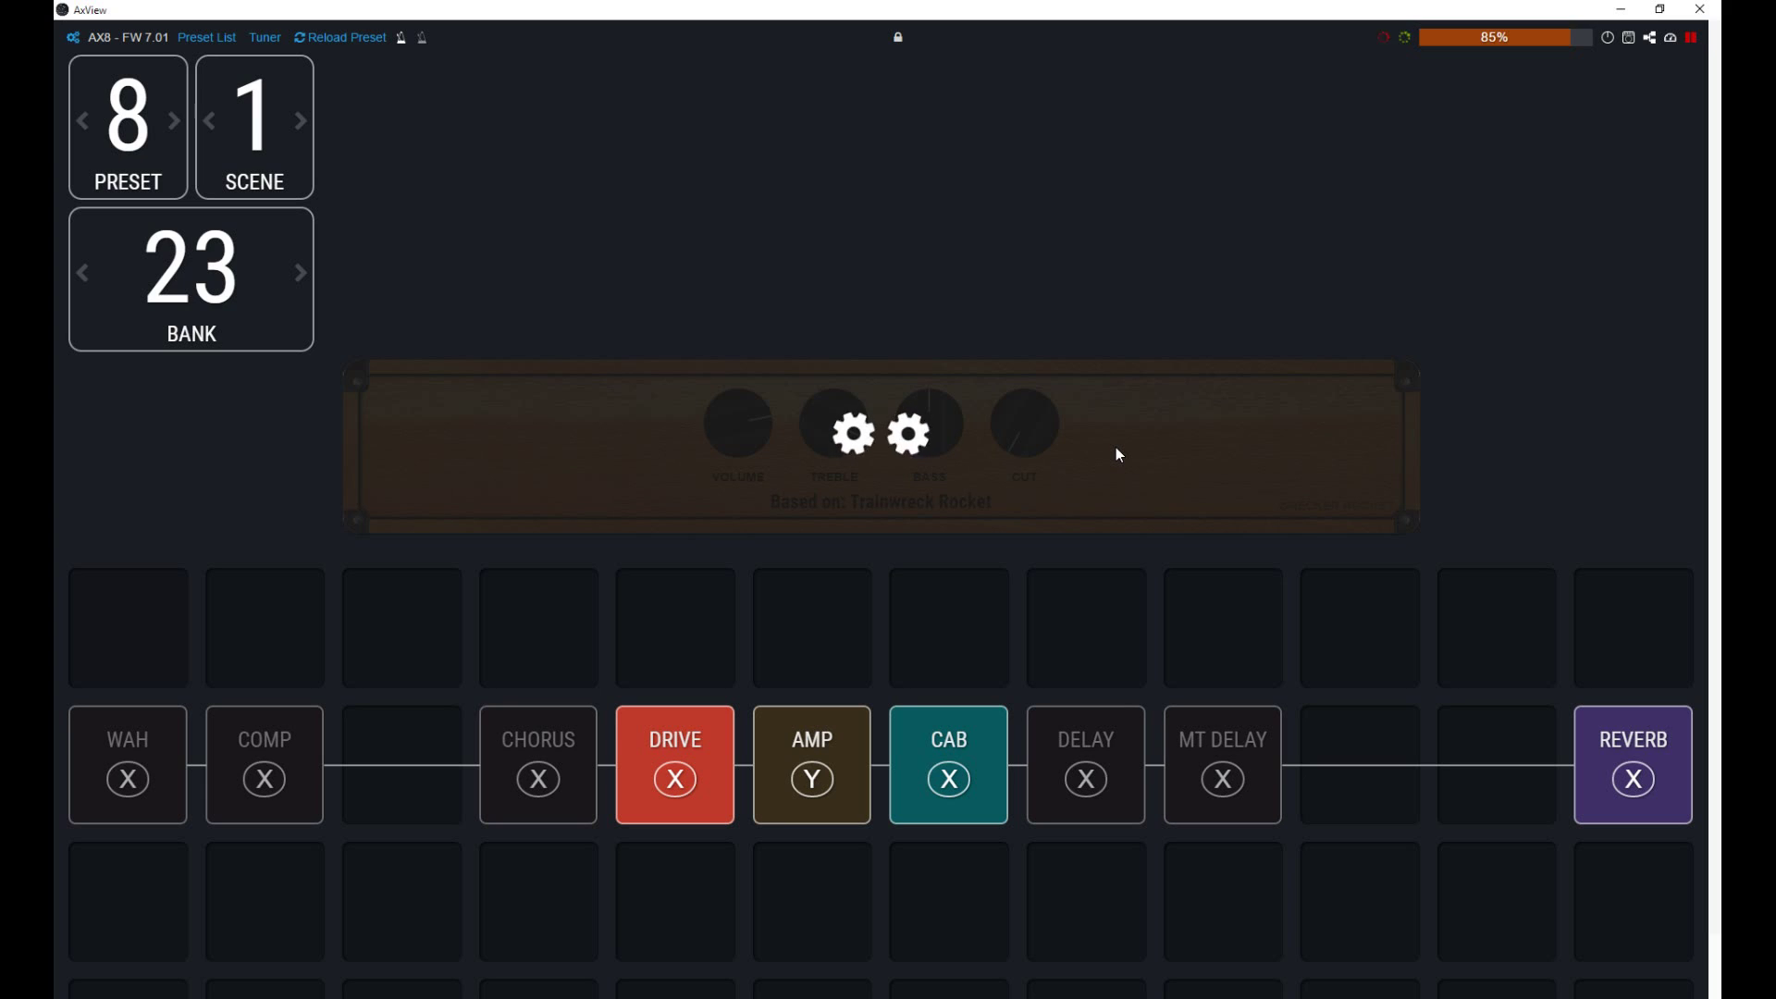